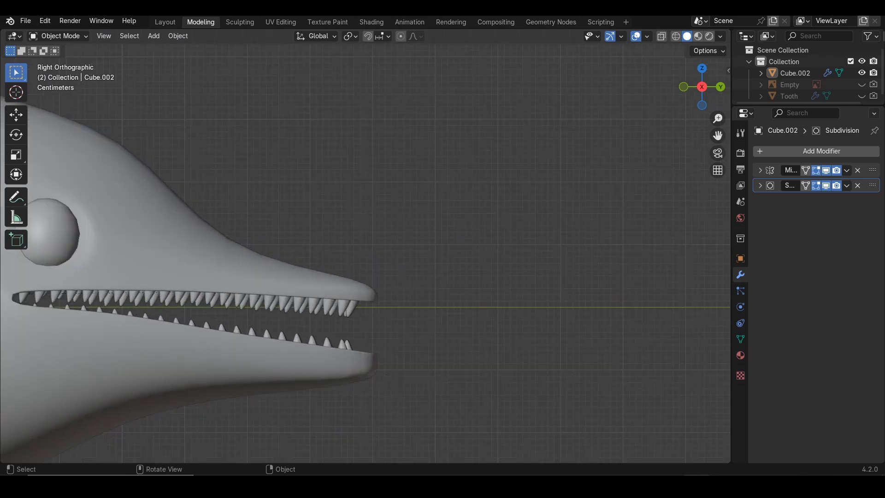
{"action": "left_click", "coordinate": [185, 298]}
{"action": "left_click", "coordinate": [185, 258]}
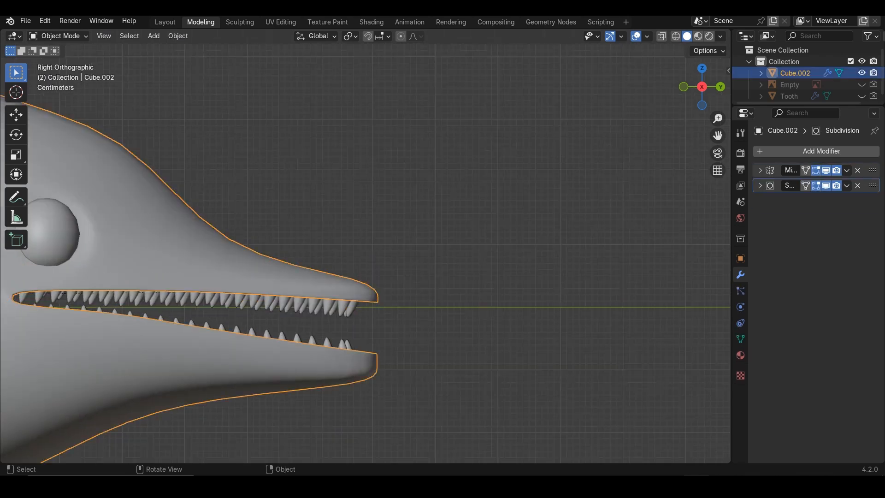
{"action": "left_click", "coordinate": [49, 233]}
{"action": "scroll", "coordinate": [365, 246], "scroll_direction": "down", "scroll_amount": 10}
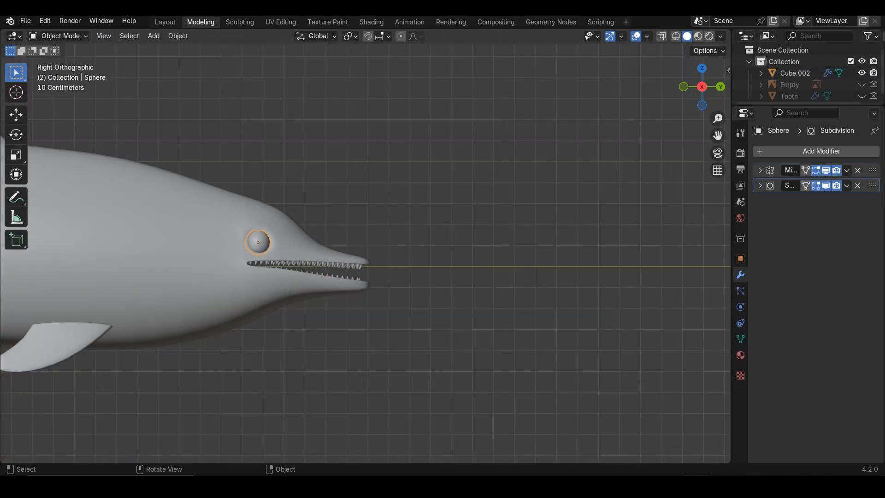
{"action": "middle_click_drag", "start_coordinate": [365, 246], "coordinate": [358, 246]}
{"action": "middle_click_drag", "start_coordinate": [203, 249], "coordinate": [221, 249]}
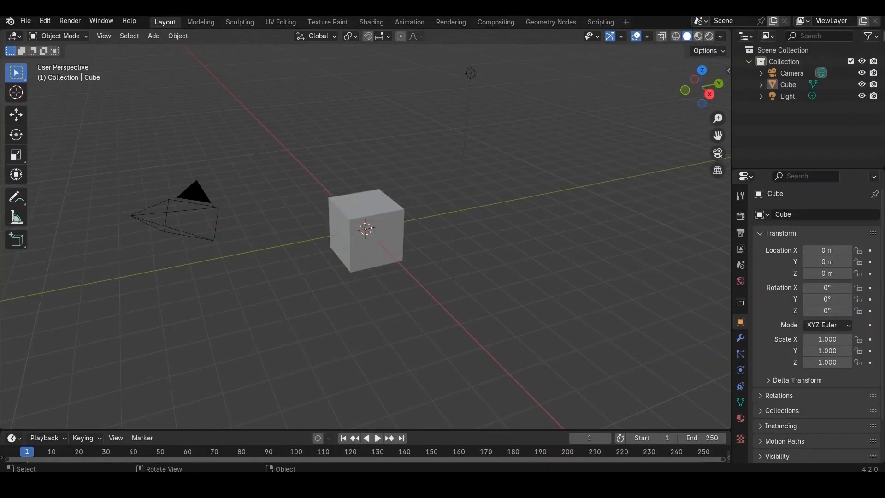
Delete the default camera and light from the scene
{"action": "left_click", "coordinate": [792, 73]}
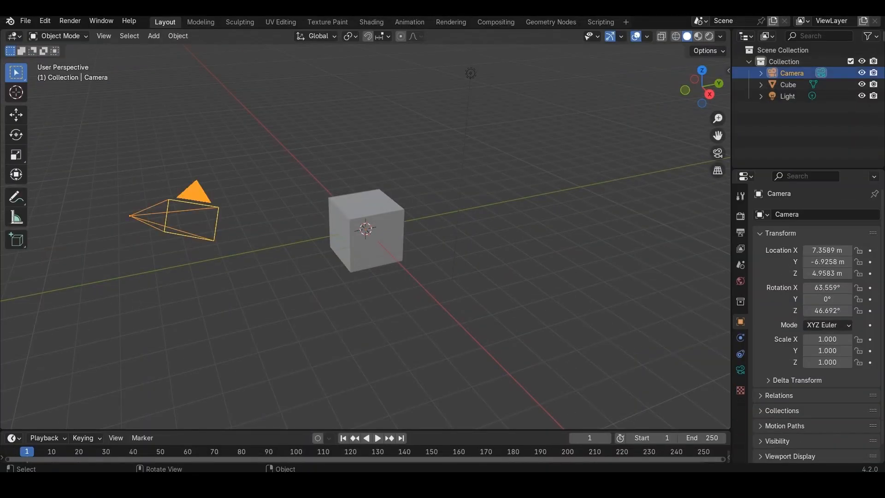
{"action": "left_click", "coordinate": [471, 73], "text": "shift"}
{"action": "key", "text": "x"}
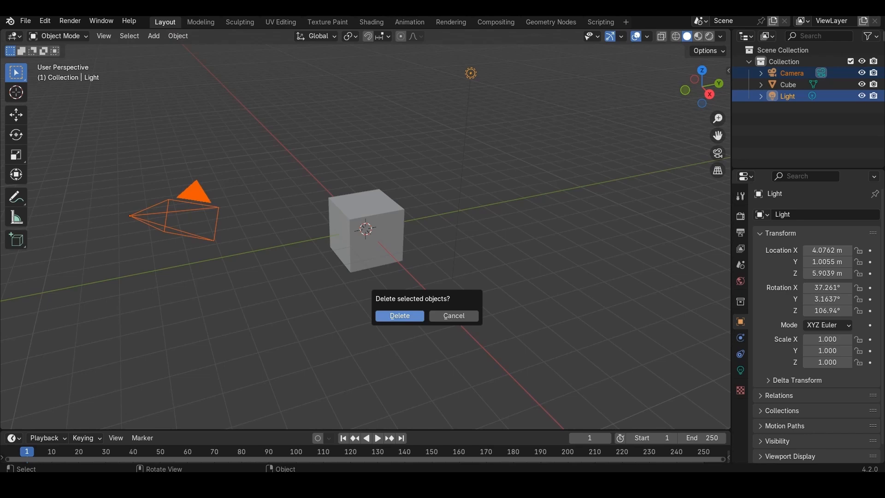
{"action": "left_click", "coordinate": [400, 316]}
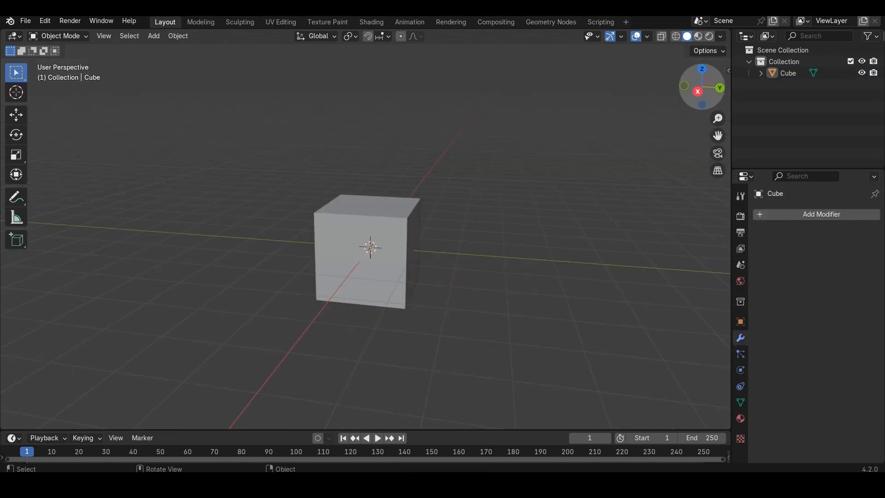
Add the dolphin sketch as a reference image aligned to the right orthographic view
{"action": "left_click", "coordinate": [697, 91]}
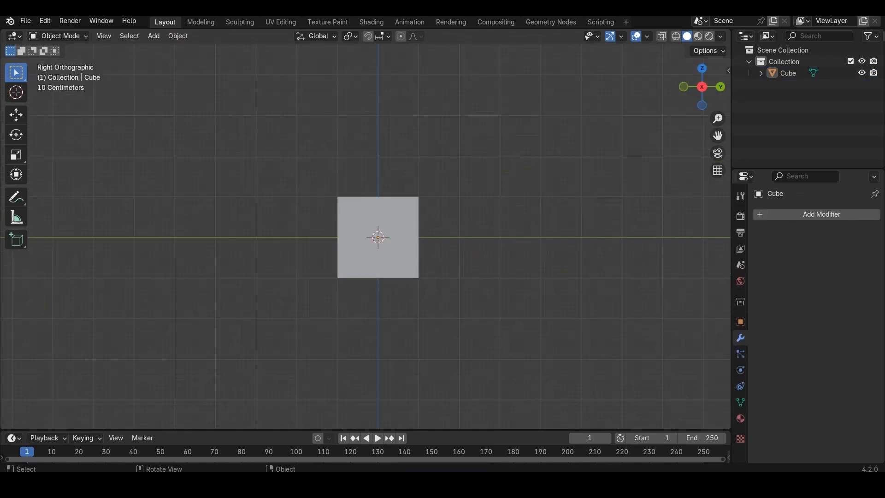
{"action": "key", "text": "shift+a"}
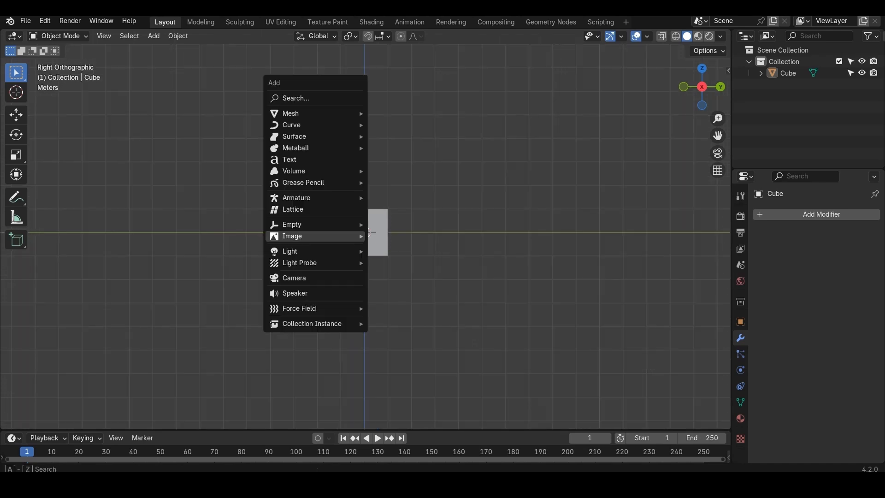
{"action": "mouse_move", "coordinate": [316, 236]}
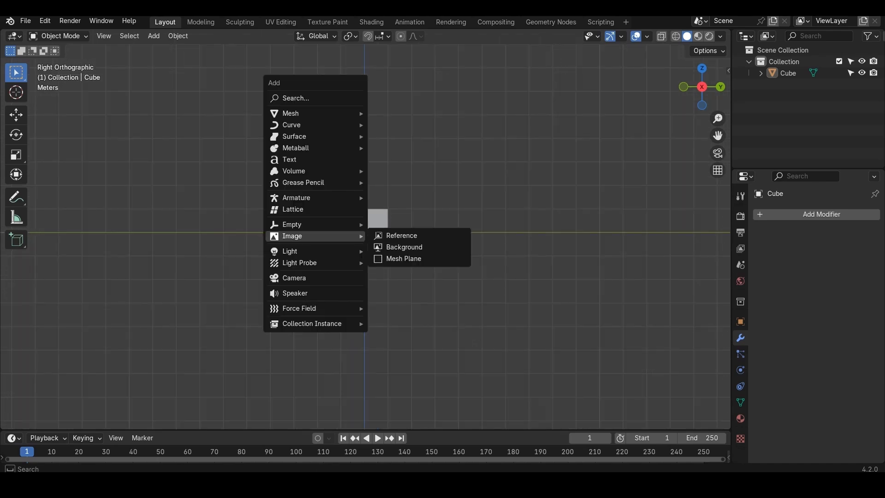
{"action": "left_click", "coordinate": [399, 236]}
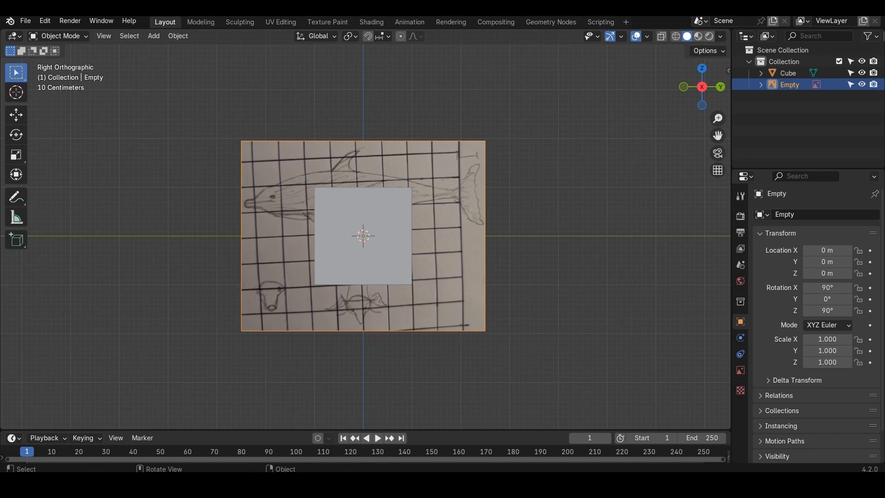
Rotate the reference image 180° about Z and lower it along Z to about -0.65 m
{"action": "type", "text": "r18z0"}
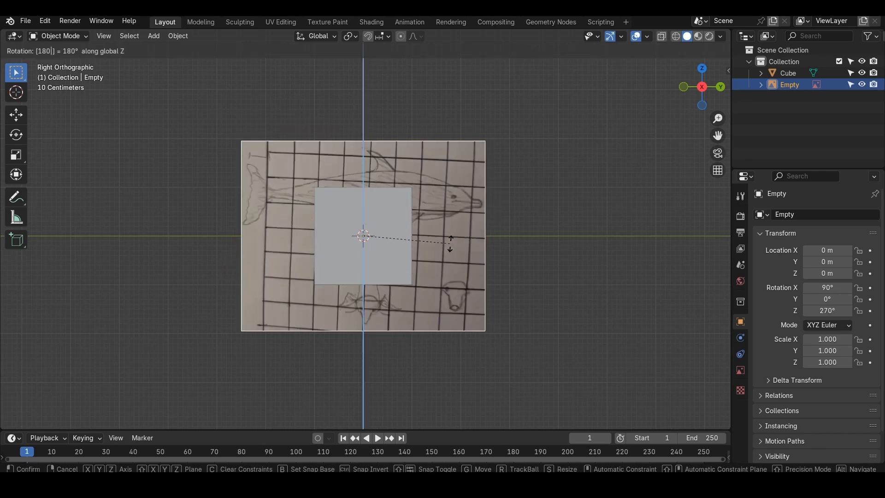
{"action": "key", "text": "Return"}
{"action": "key", "text": "g"}
{"action": "key", "text": "z"}
{"action": "left_click", "coordinate": [450, 276]}
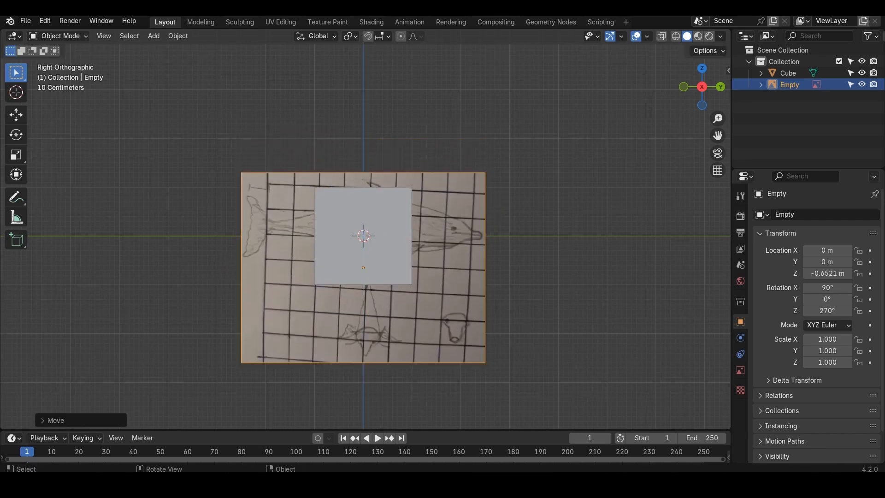
With X-ray on, level the dolphin sketch by tilting it about 1.74° and lower it to about -0.73 m on Z
{"action": "key", "text": "alt+z"}
{"action": "scroll", "coordinate": [576, 236], "scroll_direction": "up", "scroll_amount": 2}
{"action": "key", "text": "r"}
{"action": "left_click", "coordinate": [577, 235]}
{"action": "key", "text": "g"}
{"action": "key", "text": "z"}
{"action": "left_click", "coordinate": [577, 240]}
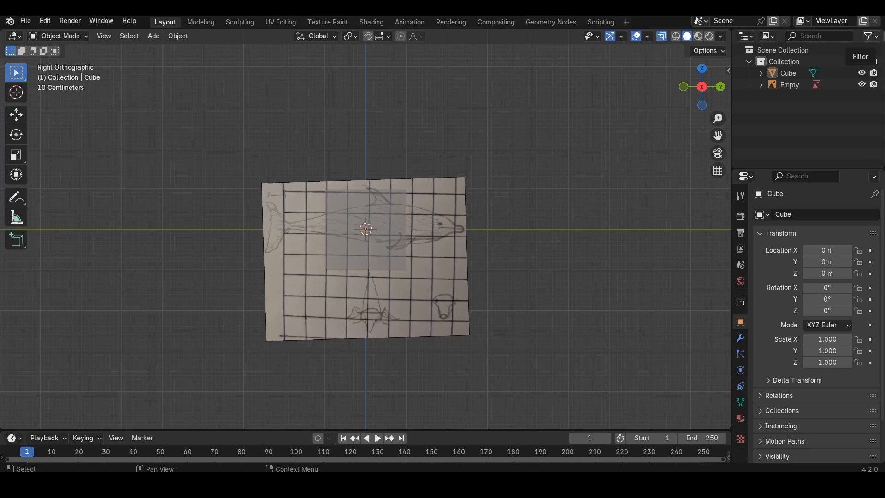
Move the reference image along X to about -7.72 m and make it unselectable in the viewport
{"action": "left_click", "coordinate": [870, 37]}
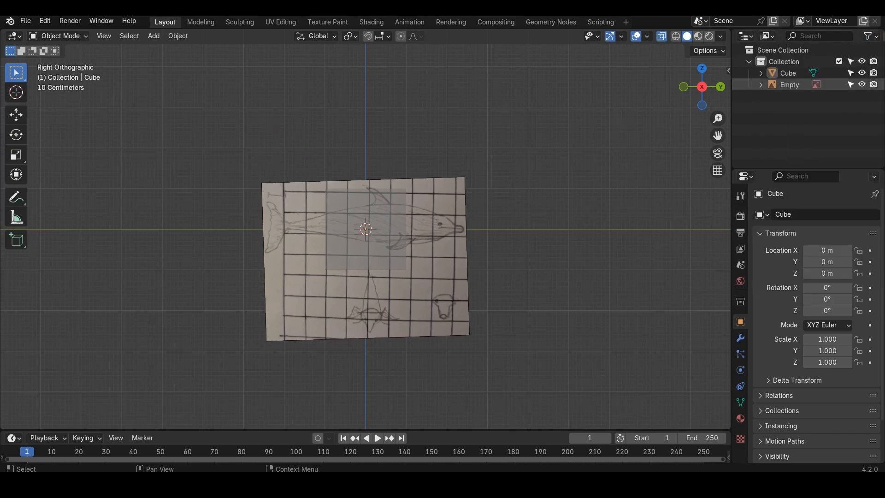
{"action": "left_click", "coordinate": [851, 85]}
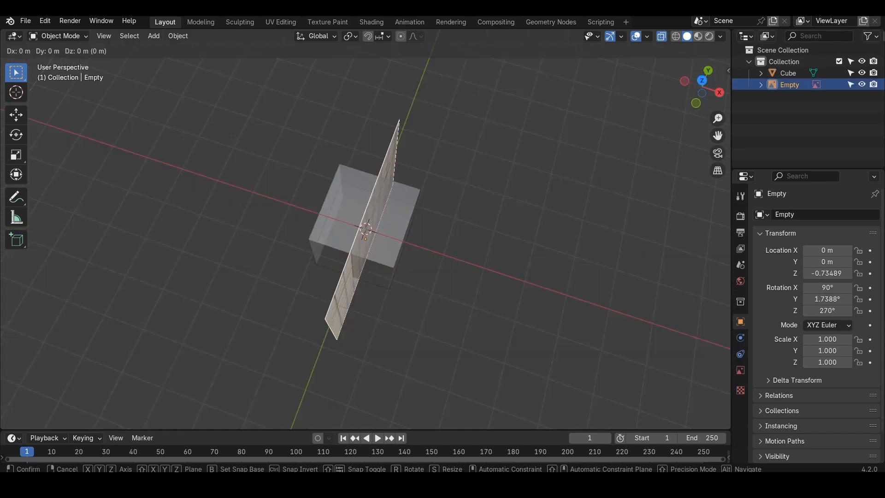
{"action": "key", "text": "x"}
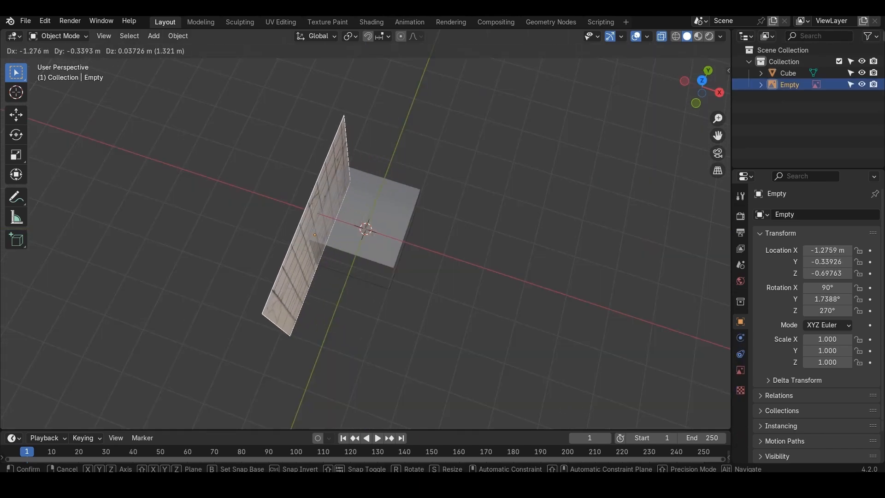
{"action": "key", "text": "Return"}
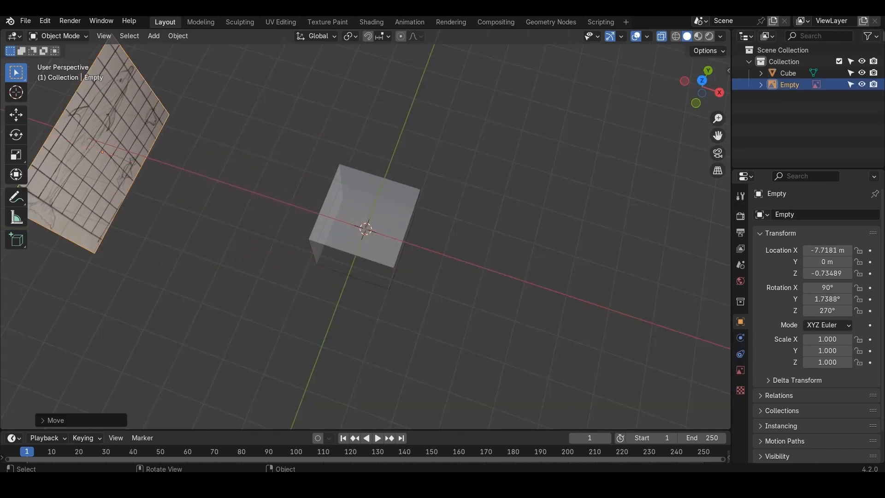
{"action": "left_click", "coordinate": [720, 92]}
{"action": "left_click", "coordinate": [851, 85]}
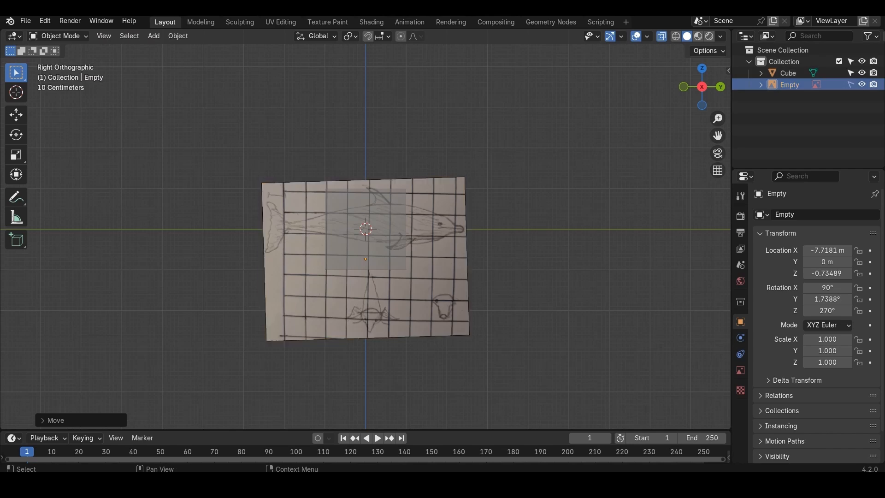
{"action": "left_click", "coordinate": [851, 85]}
{"action": "left_click", "coordinate": [851, 84]}
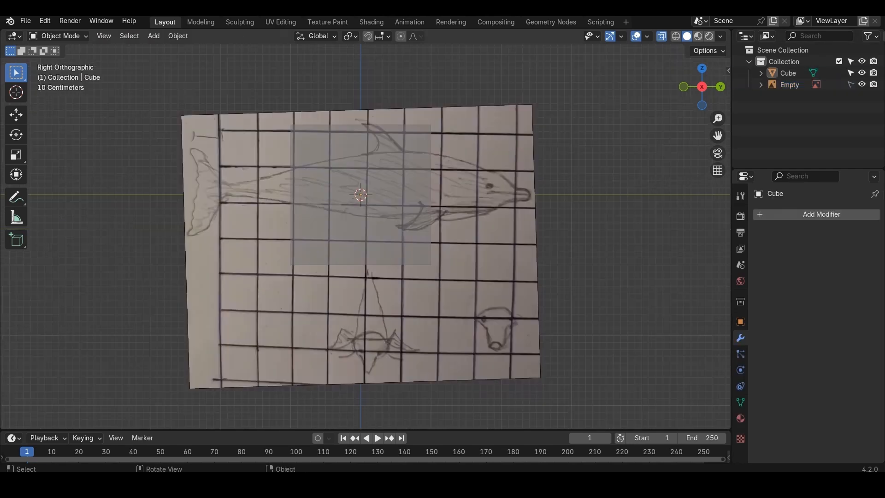
Scale the cube's mesh in Edit Mode to about half its size
{"action": "left_click", "coordinate": [361, 195]}
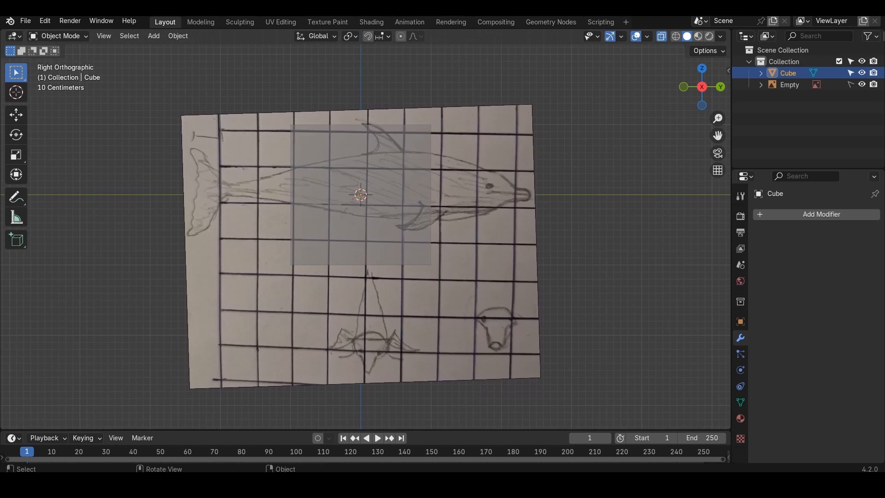
{"action": "key", "text": "Tab"}
{"action": "key", "text": "s"}
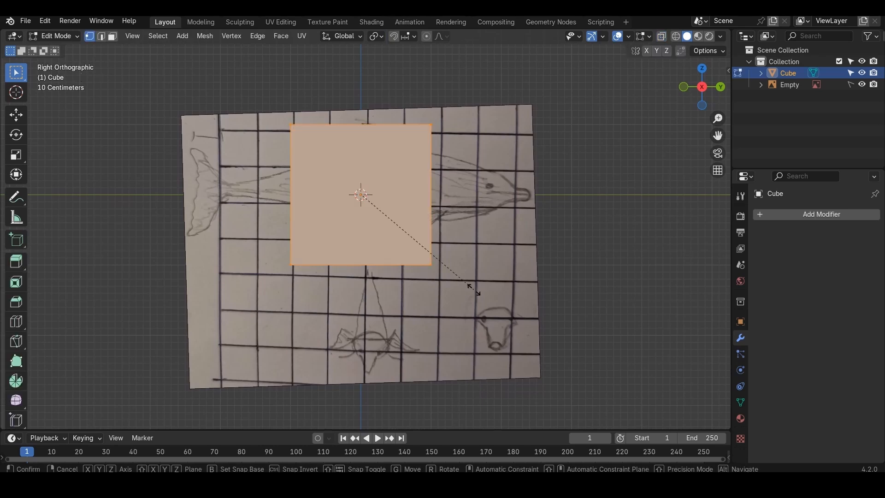
{"action": "left_click", "coordinate": [415, 251]}
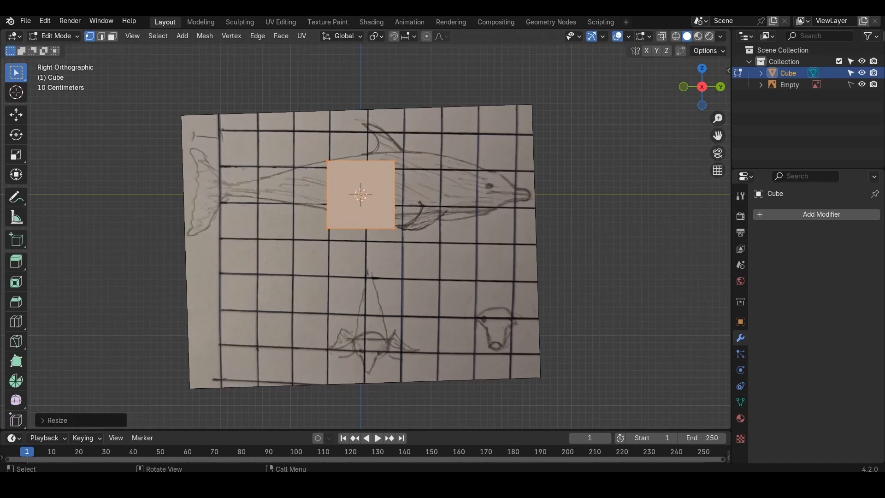
Place the block over the sketched body below the dorsal fin, narrow it along Y, and fit it between the back and belly outlines
{"action": "scroll", "coordinate": [415, 251], "scroll_direction": "up", "scroll_amount": 4}
{"action": "key", "text": "g"}
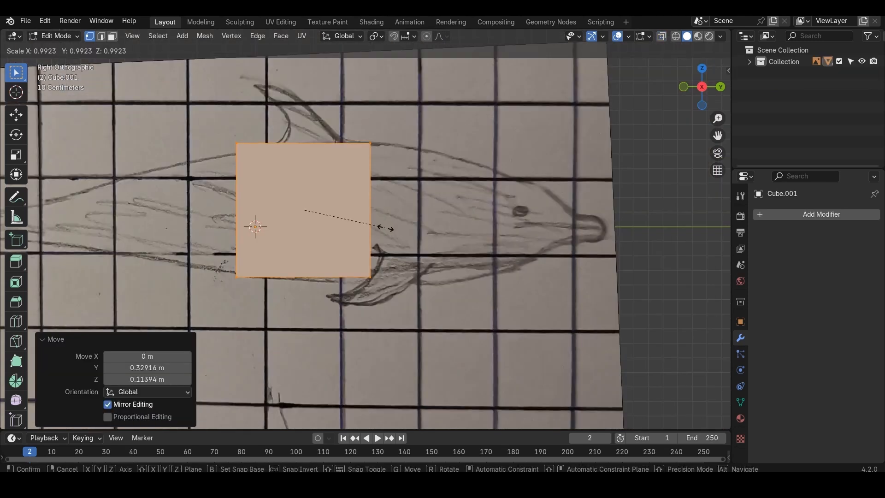
{"action": "key", "text": "y"}
{"action": "left_click", "coordinate": [357, 207]}
{"action": "key", "text": "g"}
{"action": "left_click", "coordinate": [325, 204]}
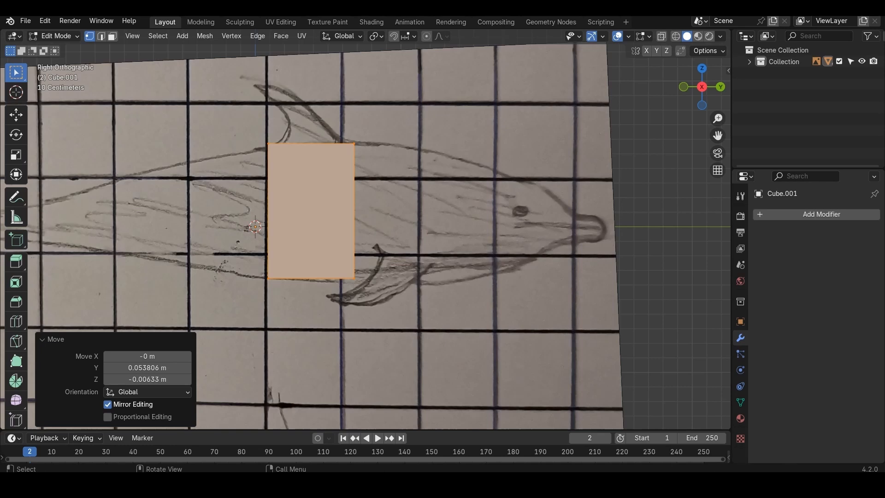
Subdivide the block with one cut and delete the outer vertices of its half on the negative X side
{"action": "right_click", "coordinate": [249, 206]}
{"action": "left_click", "coordinate": [249, 206]}
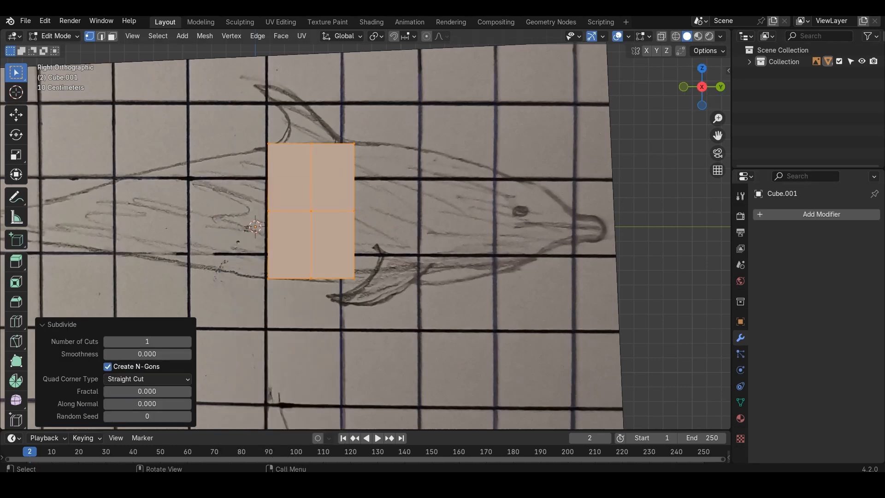
{"action": "key", "text": "alt+a"}
{"action": "left_click", "coordinate": [720, 86]}
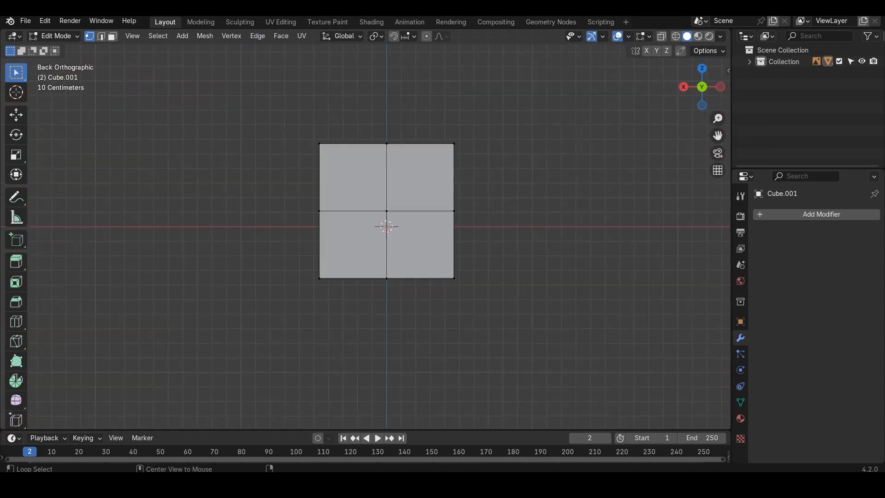
{"action": "key", "text": "alt+z"}
{"action": "left_click_drag", "start_coordinate": [557, 115], "coordinate": [427, 341]}
{"action": "key", "text": "x"}
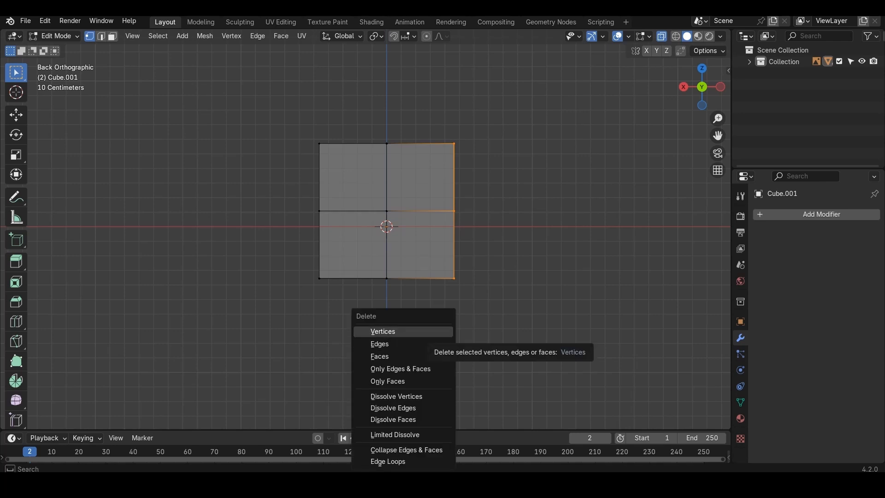
{"action": "left_click", "coordinate": [403, 332]}
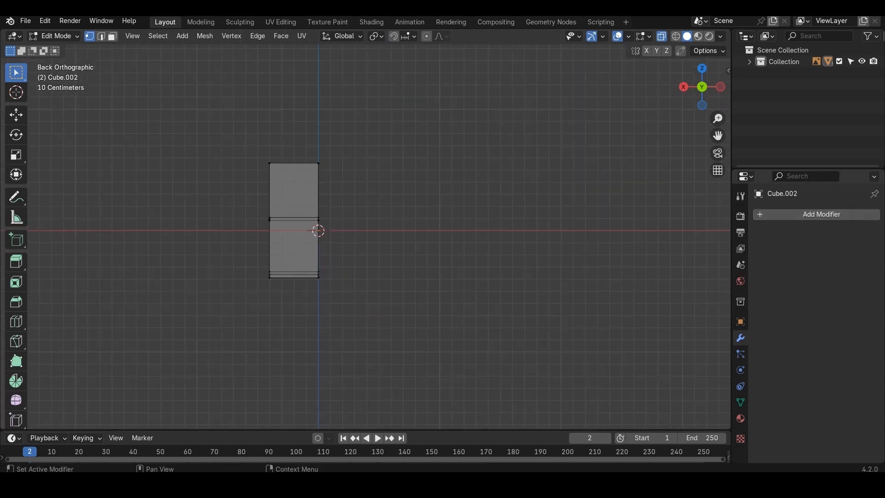
Add a Mirror modifier on the X axis with clipping enabled to the half block
{"action": "left_click", "coordinate": [816, 214]}
{"action": "left_click", "coordinate": [816, 214]}
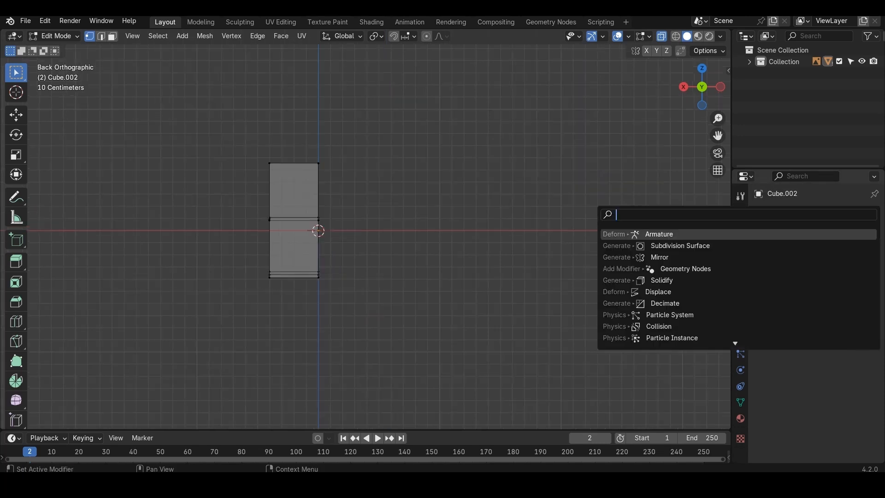
{"action": "type", "text": "mi"}
{"action": "key", "text": "Return"}
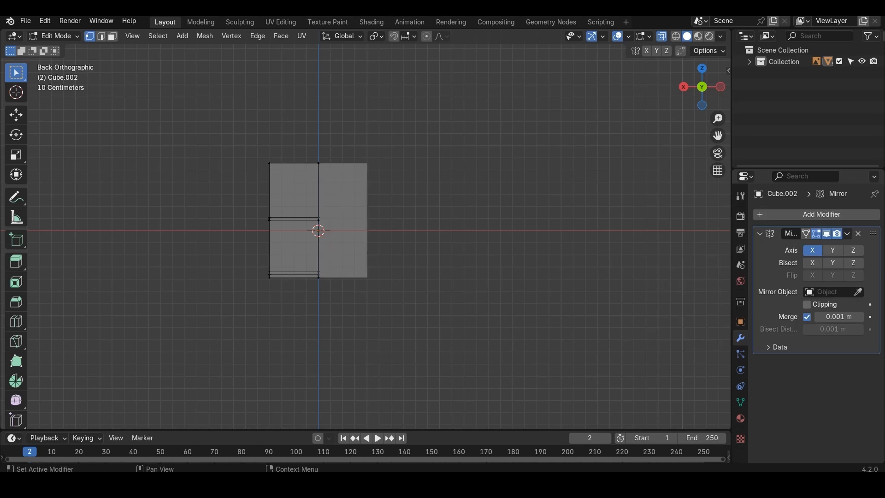
Move the block's tail-side and middle vertices about 0.24 m toward the tail in the side view
{"action": "left_click_drag", "start_coordinate": [318, 94], "coordinate": [496, 331]}
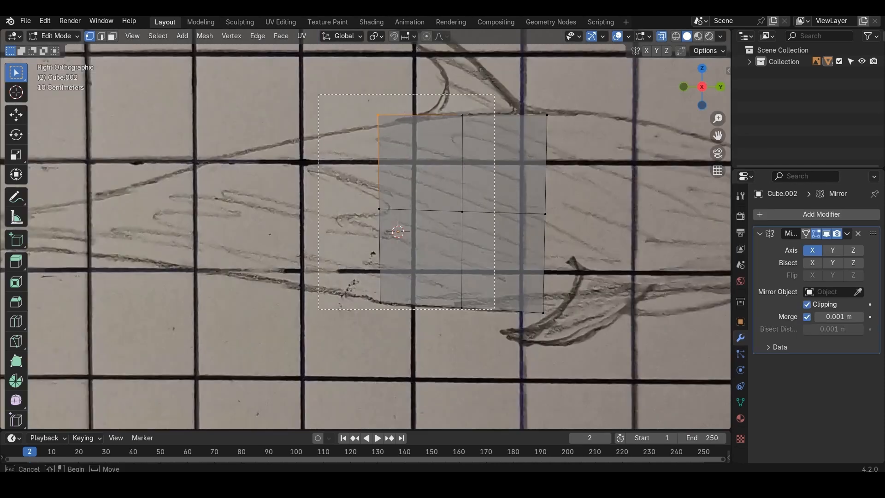
{"action": "key", "text": "g"}
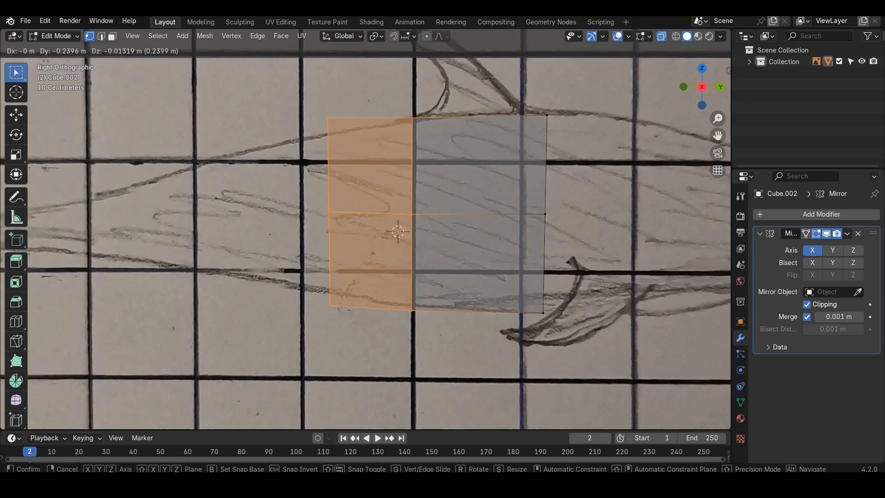
Shape the cross-section in the back view by moving the outer top, bottom and middle vertices inward into a tapered oval
{"action": "left_click", "coordinate": [720, 86]}
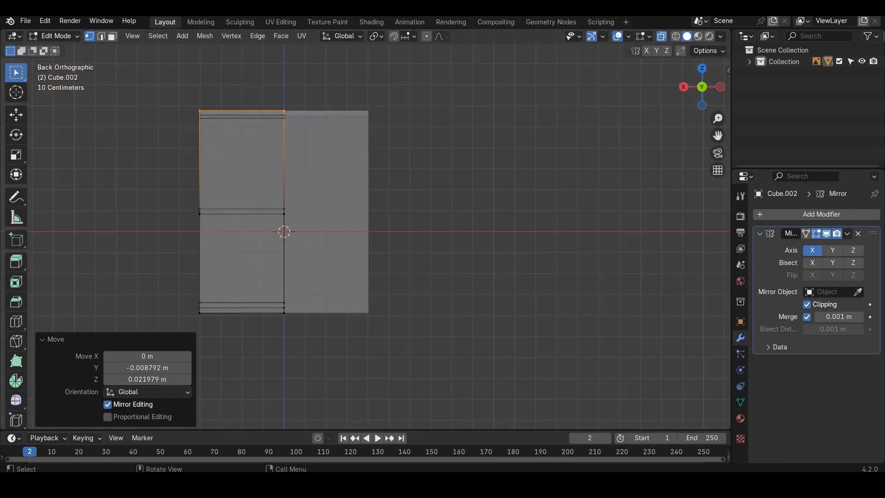
{"action": "left_click_drag", "start_coordinate": [170, 87], "coordinate": [226, 179]}
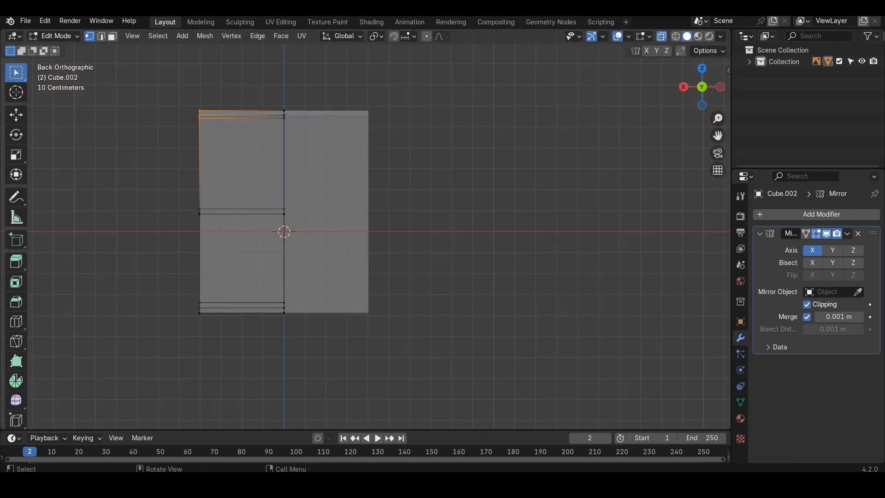
{"action": "key", "text": "g"}
{"action": "key", "text": "Return"}
{"action": "left_click_drag", "start_coordinate": [184, 290], "coordinate": [216, 323]}
{"action": "key", "text": "g"}
{"action": "key", "text": "Return"}
{"action": "left_click_drag", "start_coordinate": [190, 185], "coordinate": [212, 212]}
{"action": "key", "text": "g"}
{"action": "key", "text": "Return"}
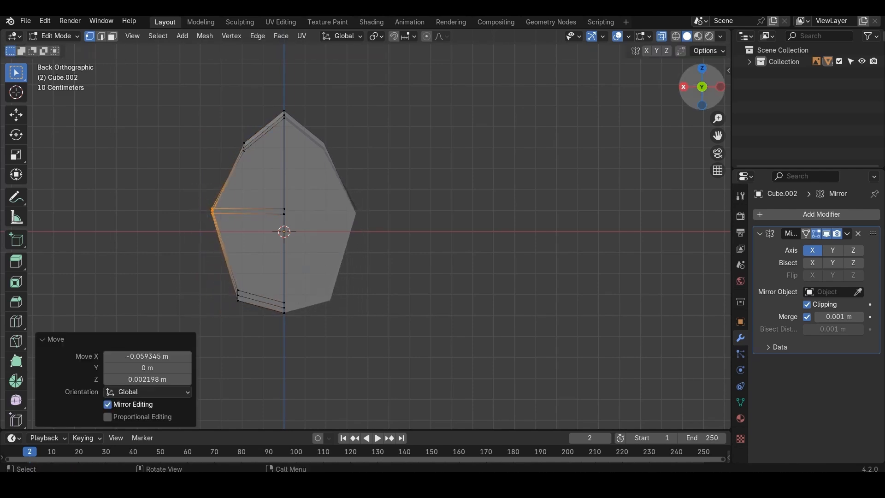
Extrude the head-side end vertices of the body about 1.70 m forward to the snout tip in the side view
{"action": "left_click", "coordinate": [684, 87]}
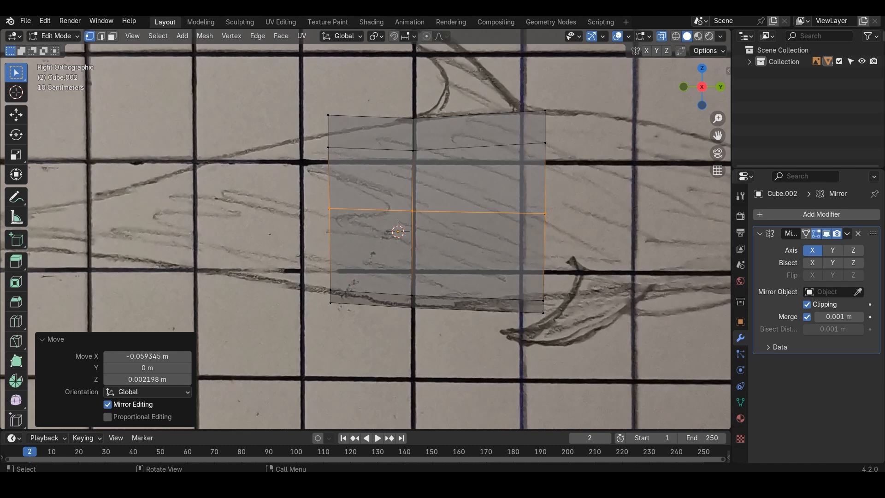
{"action": "scroll", "coordinate": [366, 231], "scroll_direction": "down", "scroll_amount": 2}
{"action": "left_click_drag", "start_coordinate": [483, 134], "coordinate": [526, 305]}
{"action": "middle_click_drag", "start_coordinate": [526, 276], "coordinate": [309, 282], "text": "shift"}
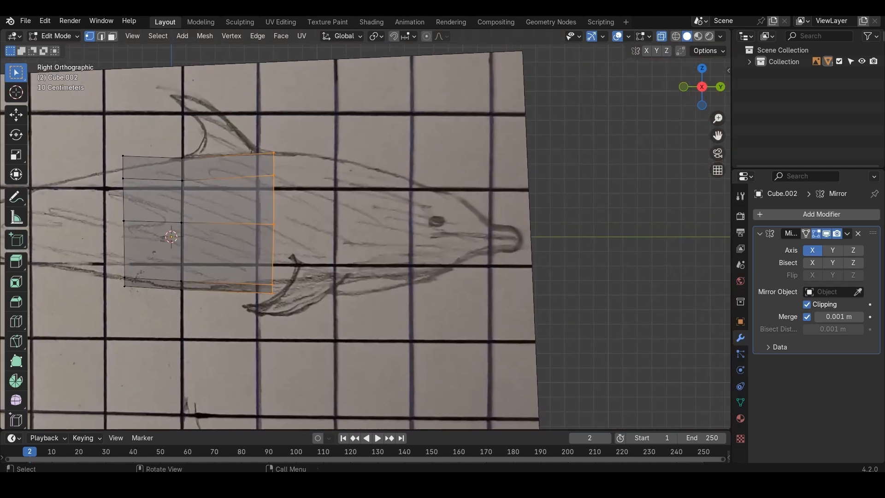
{"action": "key", "text": "e"}
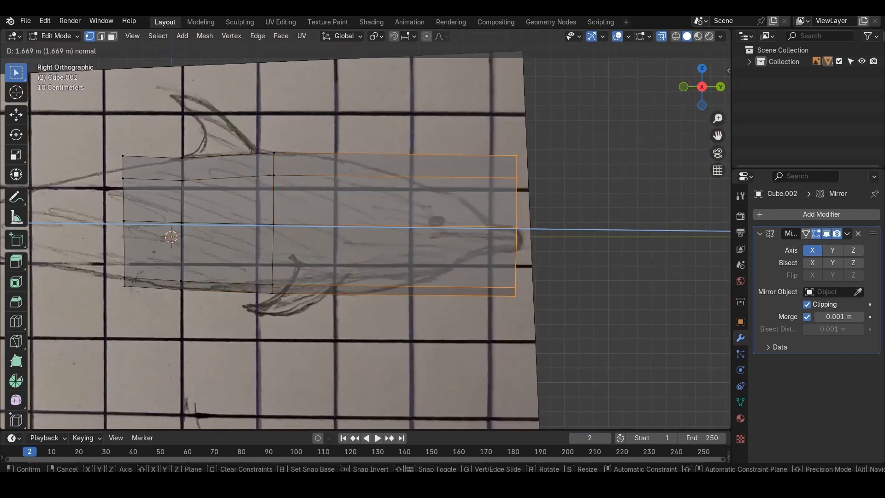
{"action": "key", "text": "Return"}
Scale the extruded front end to about 0.118 and move it about 0.07 m down onto the sketched snout tip
{"action": "key", "text": "s"}
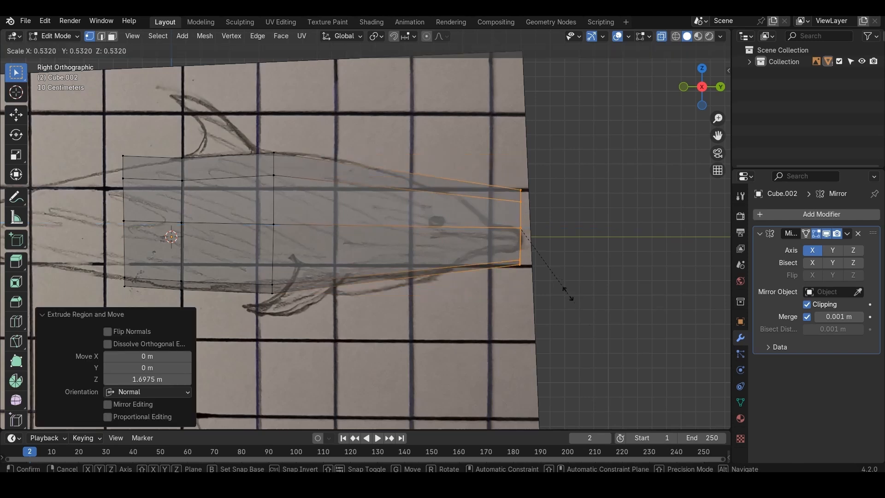
{"action": "left_click", "coordinate": [529, 241]}
{"action": "scroll", "coordinate": [530, 241], "scroll_direction": "up", "scroll_amount": 3}
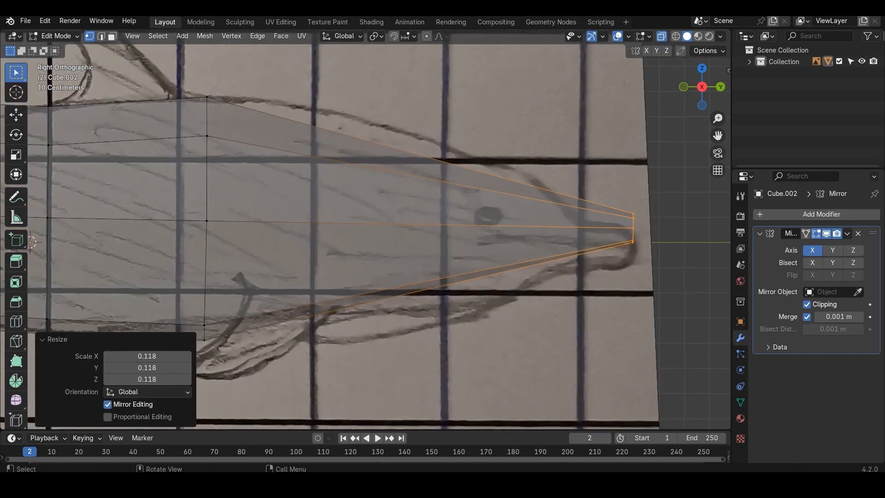
{"action": "key", "text": "g"}
{"action": "key", "text": "Return"}
Add two evenly spaced loop cuts across the tapered head section
{"action": "key", "text": "ctrl+r"}
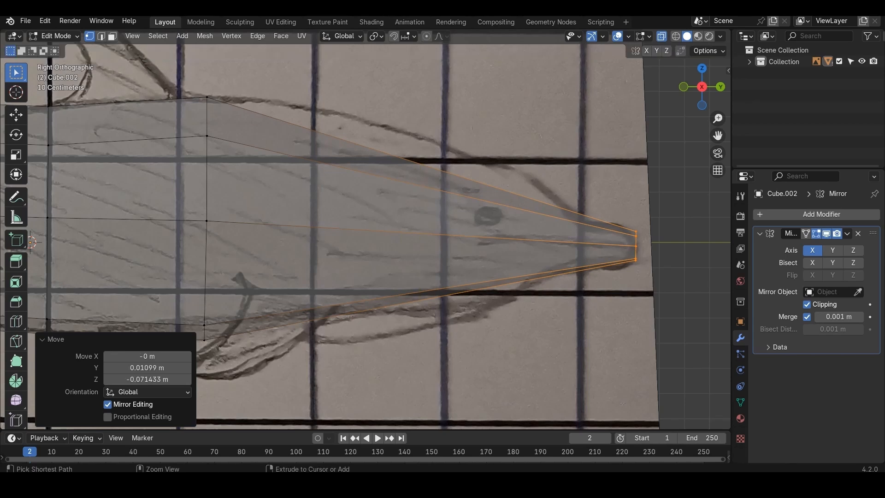
{"action": "scroll", "coordinate": [421, 230], "scroll_direction": "up", "scroll_amount": 1}
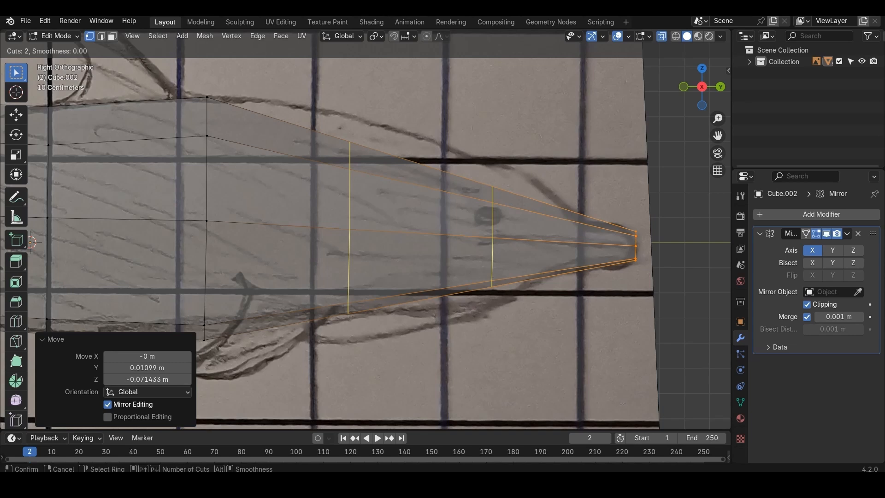
{"action": "left_click", "coordinate": [399, 211]}
{"action": "right_click", "coordinate": [399, 212]}
Scale the two head loops up to the sketched outline, the front one by about 1.443
{"action": "key", "text": "1"}
{"action": "left_click_drag", "start_coordinate": [312, 128], "coordinate": [373, 328]}
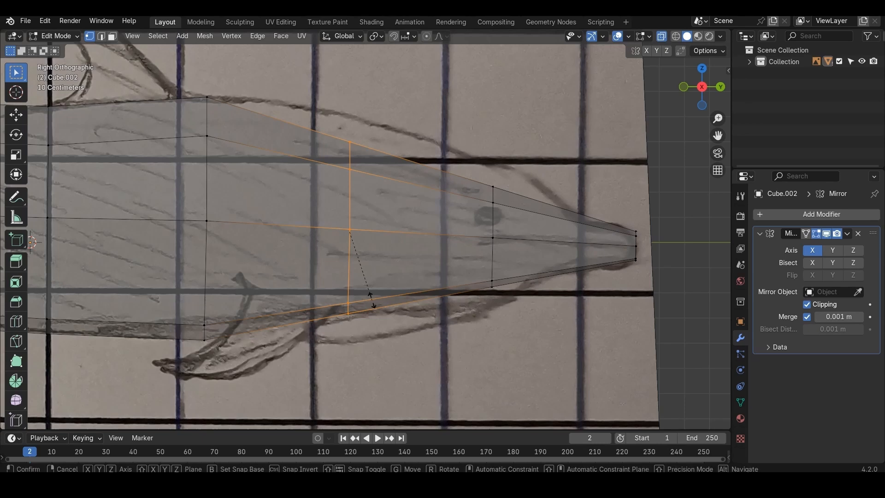
{"action": "key", "text": "s"}
{"action": "left_click", "coordinate": [381, 328]}
{"action": "left_click", "coordinate": [492, 267], "text": "alt"}
{"action": "key", "text": "s"}
{"action": "left_click", "coordinate": [537, 339]}
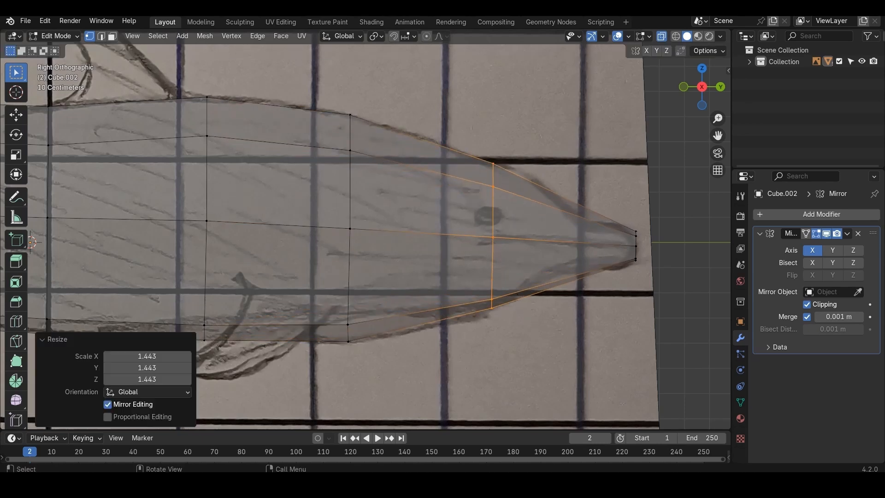
Slide the front head loop back toward the body by a factor of about 0.125
{"action": "key", "text": "g"}
{"action": "key", "text": "g"}
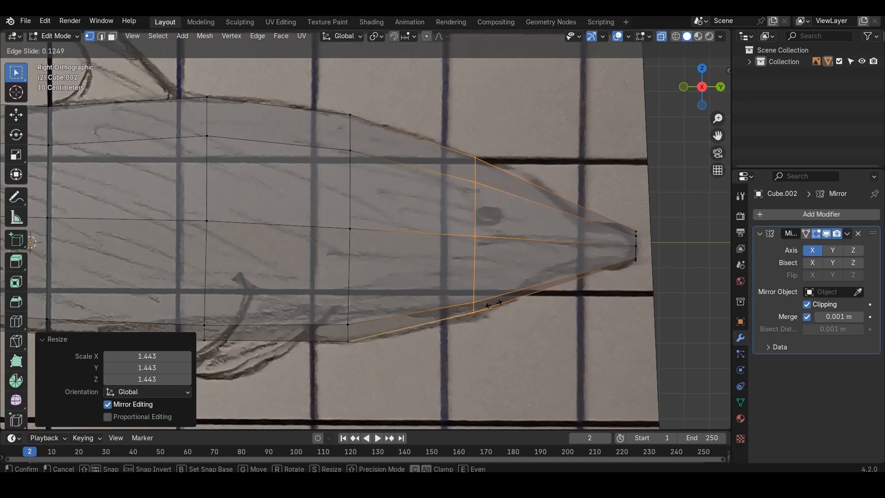
{"action": "left_click", "coordinate": [494, 303]}
Add two evenly spaced loop cuts between the front head loop and the snout tip
{"action": "key", "text": "ctrl+r"}
{"action": "scroll", "coordinate": [518, 264], "scroll_direction": "up", "scroll_amount": 1}
{"action": "left_click", "coordinate": [518, 264]}
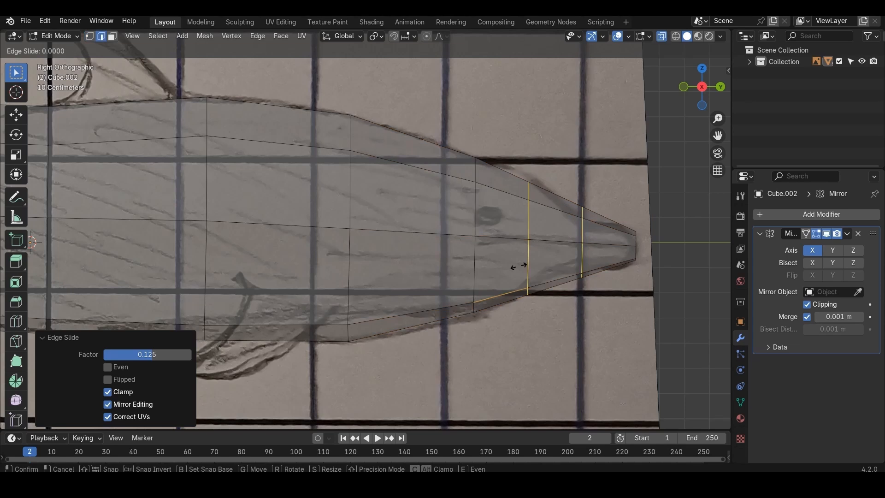
{"action": "right_click", "coordinate": [518, 264]}
Scale up the rear of the two snout loops to the sketched forehead and move its lower vertices about 0.04 m up
{"action": "left_click_drag", "start_coordinate": [511, 172], "coordinate": [536, 279]}
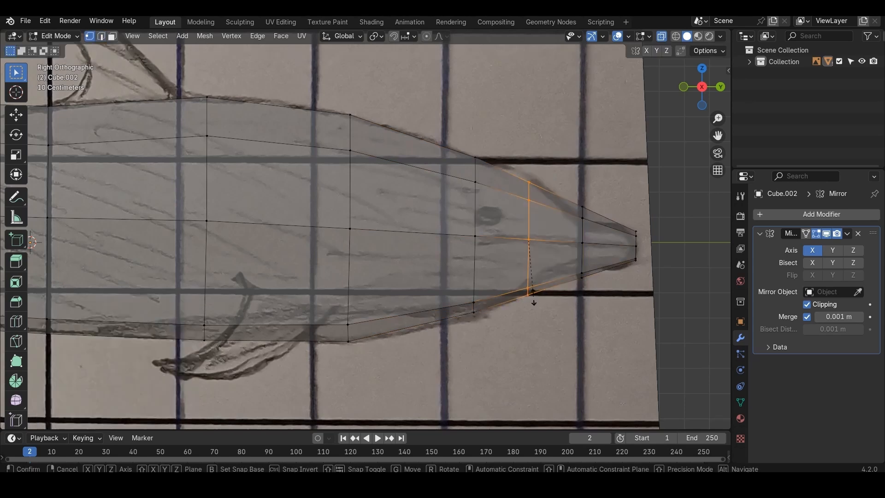
{"action": "key", "text": "s"}
{"action": "left_click", "coordinate": [538, 304]}
{"action": "scroll", "coordinate": [539, 304], "scroll_direction": "up", "scroll_amount": 5}
{"action": "scroll", "coordinate": [538, 305], "scroll_direction": "down", "scroll_amount": 1}
{"action": "middle_click_drag", "start_coordinate": [576, 307], "coordinate": [241, 300], "text": "shift"}
{"action": "left_click_drag", "start_coordinate": [352, 342], "coordinate": [387, 384]}
{"action": "key", "text": "g"}
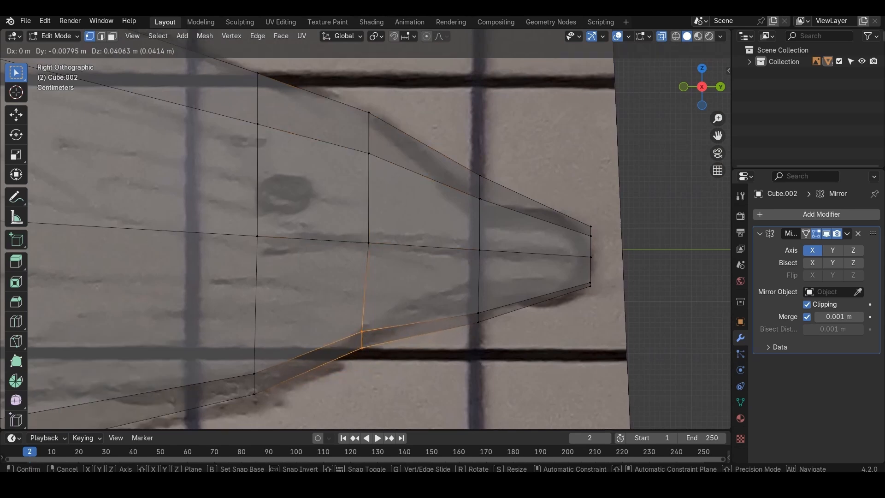
{"action": "left_click", "coordinate": [382, 343]}
Scale the loop at the base of the beak down to about 0.67 to match the sketch
{"action": "left_click", "coordinate": [479, 291], "text": "alt"}
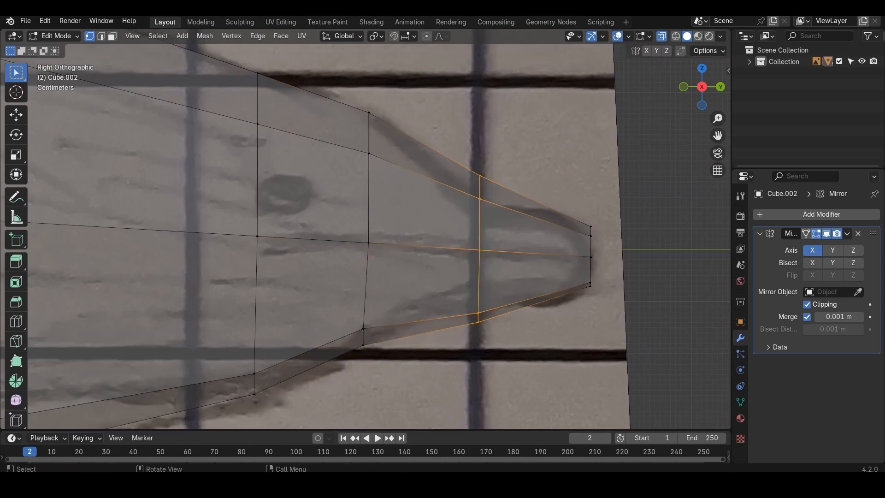
{"action": "key", "text": "s"}
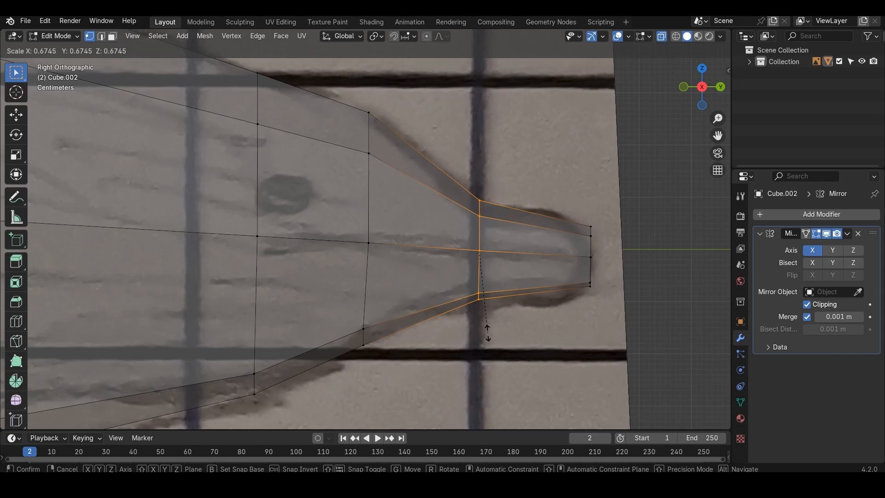
{"action": "left_click", "coordinate": [488, 333]}
Scale the snout-tip vertices to about 0.065 along X in the back view
{"action": "left_click_drag", "start_coordinate": [560, 202], "coordinate": [625, 323]}
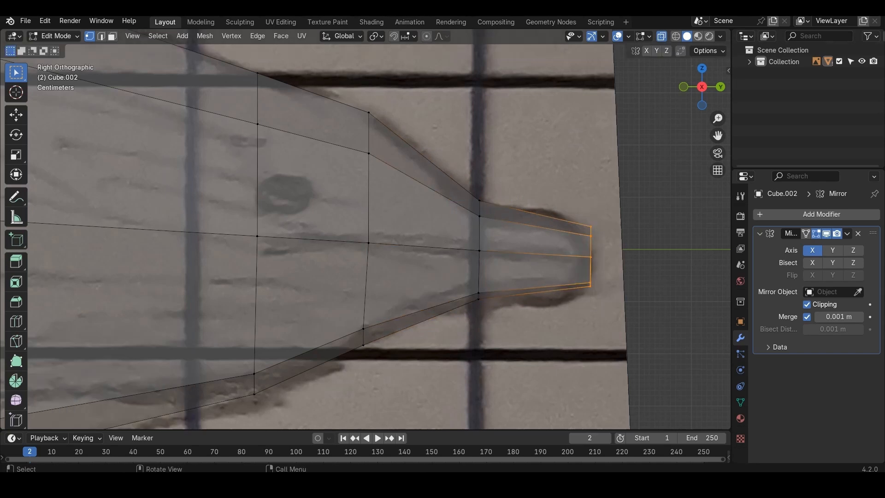
{"action": "left_click", "coordinate": [721, 87]}
{"action": "key", "text": "s"}
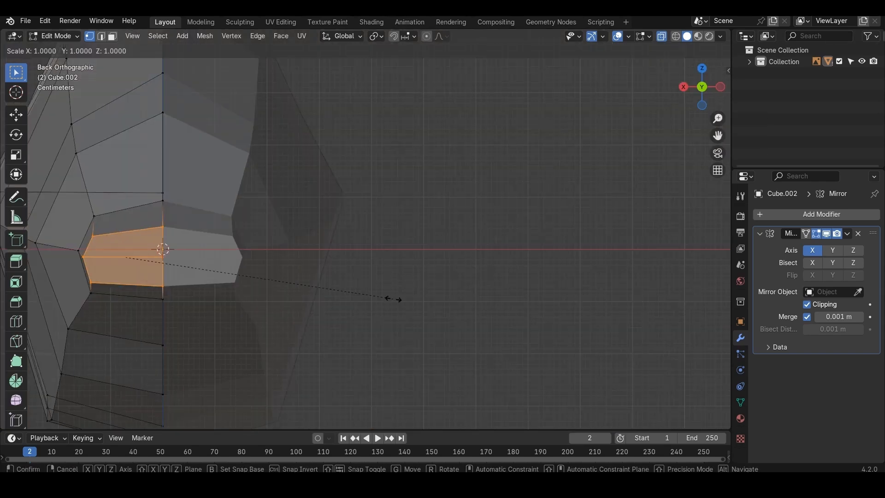
{"action": "key", "text": "x"}
{"action": "left_click", "coordinate": [146, 267]}
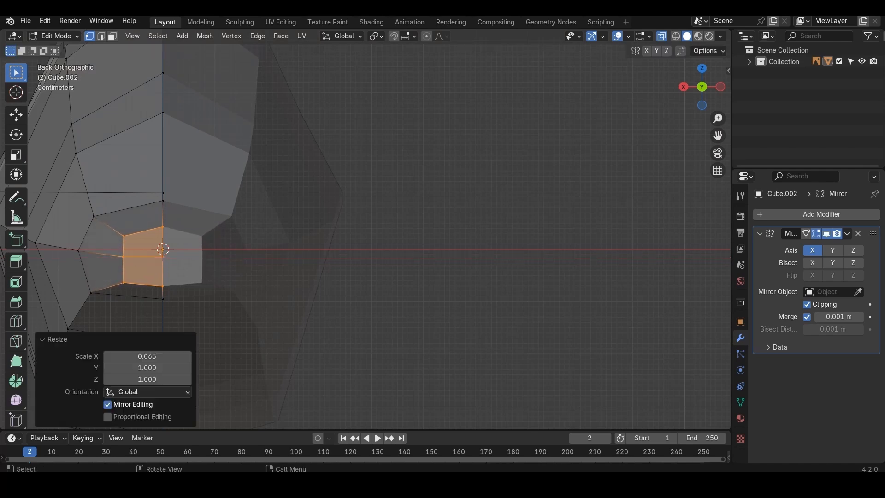
Resize the snout tip along Z and scale it by about 0.639 along X
{"action": "key", "text": "s"}
{"action": "key", "text": "z"}
{"action": "left_click", "coordinate": [223, 282]}
{"action": "key", "text": "s"}
{"action": "key", "text": "x"}
{"action": "left_click", "coordinate": [214, 293]}
Move the tail-end vertices about 1.56 m back and 0.08 m down in the side view, and scale them to about 0.18
{"action": "key", "text": "KP_3"}
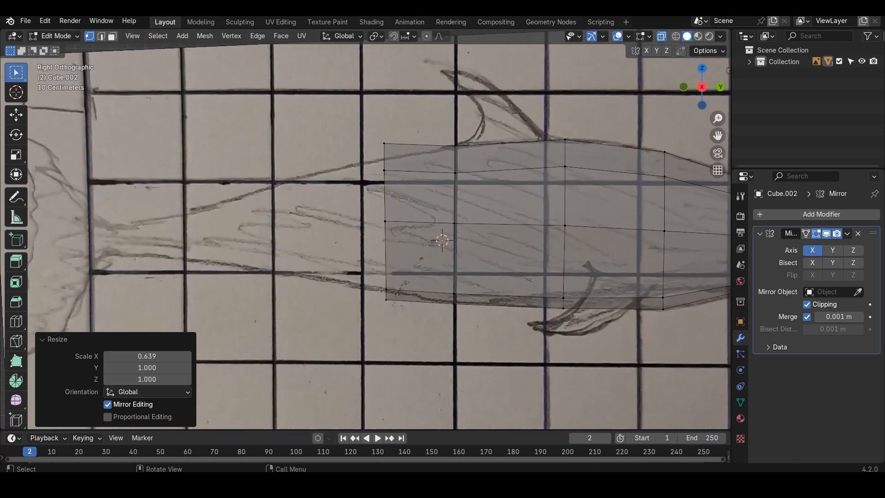
{"action": "left_click_drag", "start_coordinate": [367, 162], "coordinate": [409, 344]}
{"action": "left_click_drag", "start_coordinate": [404, 330], "coordinate": [354, 88]}
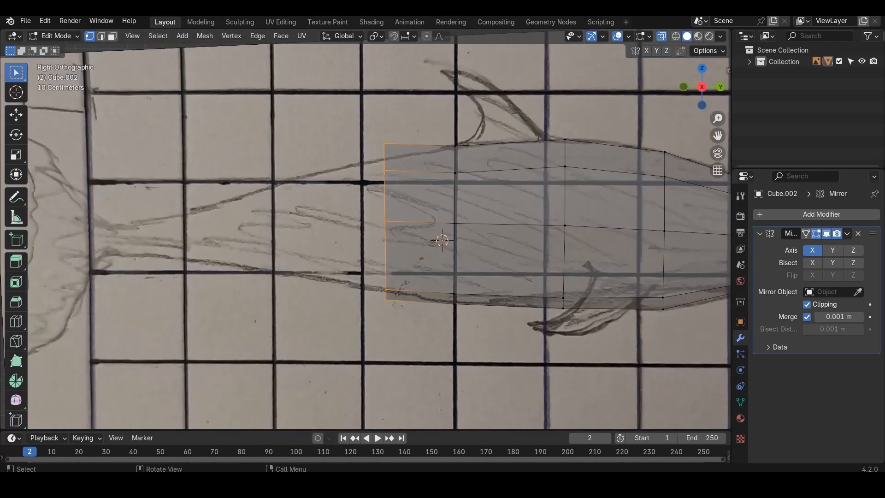
{"action": "key", "text": "g"}
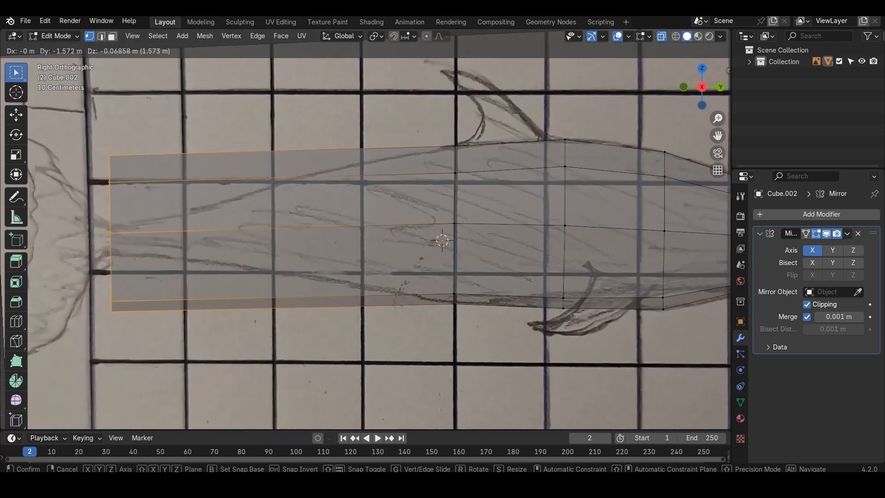
{"action": "key", "text": "Return"}
{"action": "key", "text": "s"}
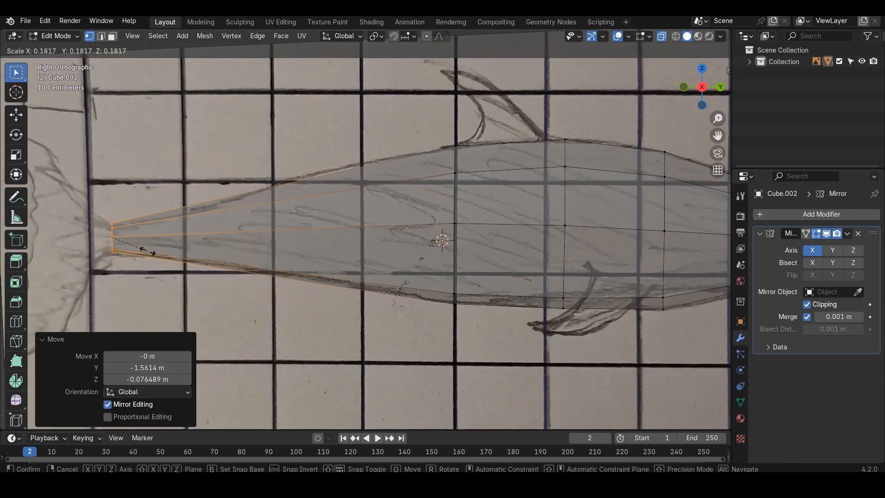
{"action": "key", "text": "Return"}
Extrude the tail end about 0.44 m backward and scale it by about 8 along Z to form the tail fluke
{"action": "scroll", "coordinate": [365, 235], "scroll_direction": "up", "scroll_amount": 2}
{"action": "scroll", "coordinate": [366, 235], "scroll_direction": "down", "scroll_amount": 4}
{"action": "key", "text": "e"}
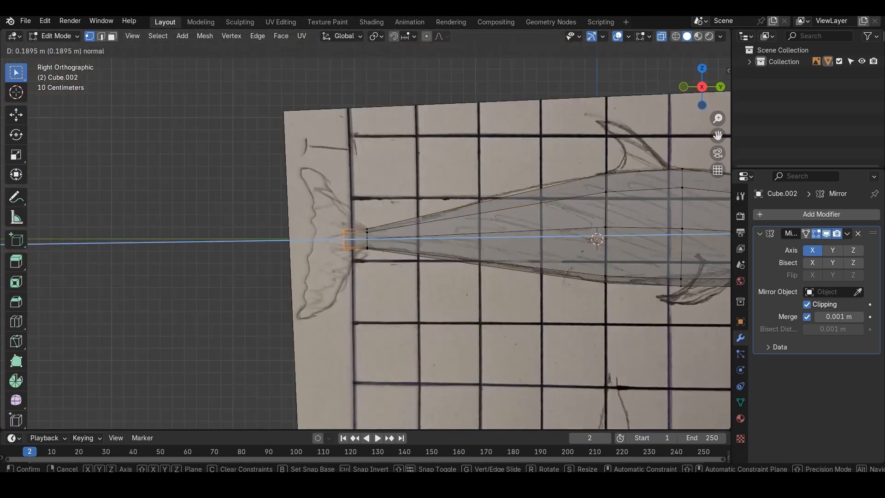
{"action": "key", "text": "Return"}
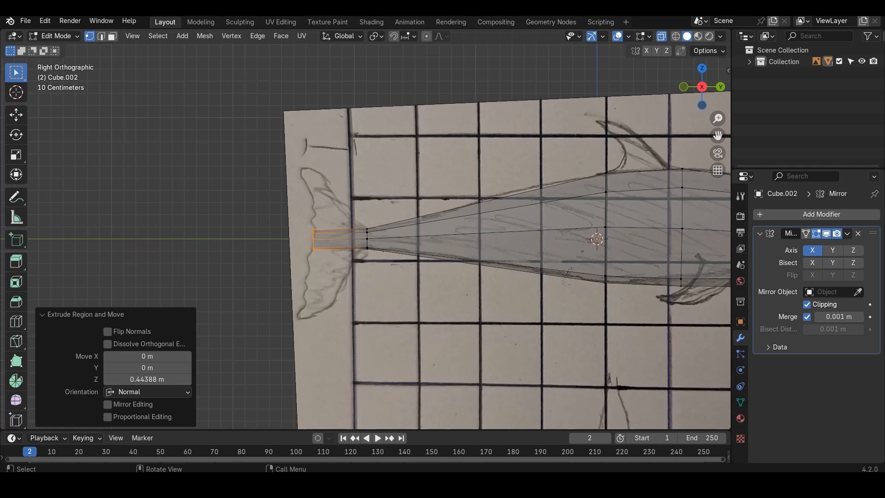
{"action": "key", "text": "s"}
{"action": "key", "text": "z"}
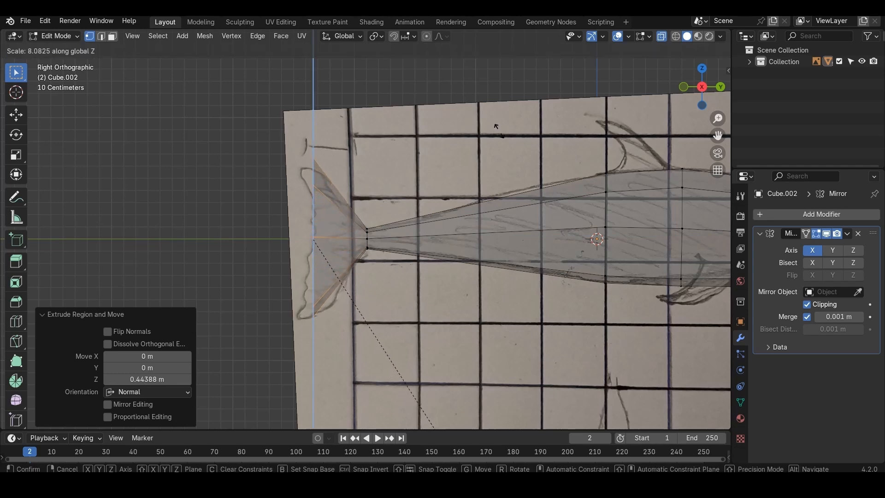
{"action": "key", "text": "Return"}
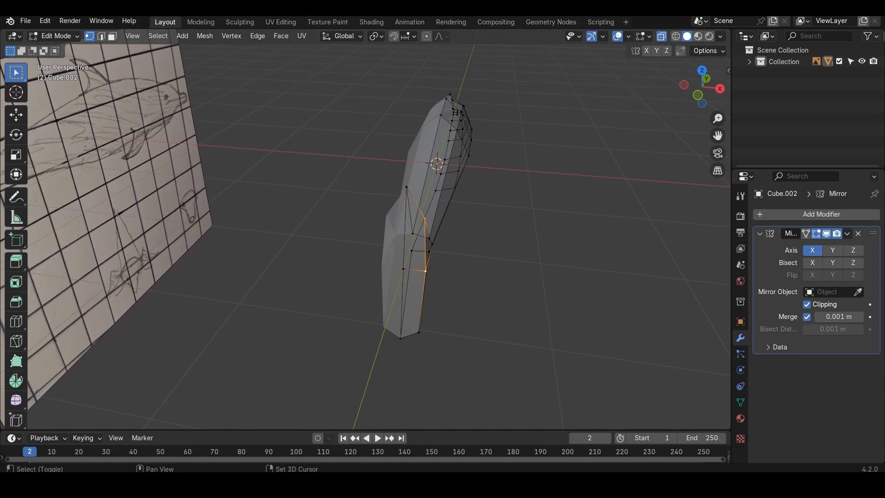
Move the fluke's outer side vertices along X toward the centre line in the top view to thin the fluke
{"action": "key", "text": "KP_7"}
{"action": "scroll", "coordinate": [365, 231], "scroll_direction": "up", "scroll_amount": 2}
{"action": "key", "text": "g"}
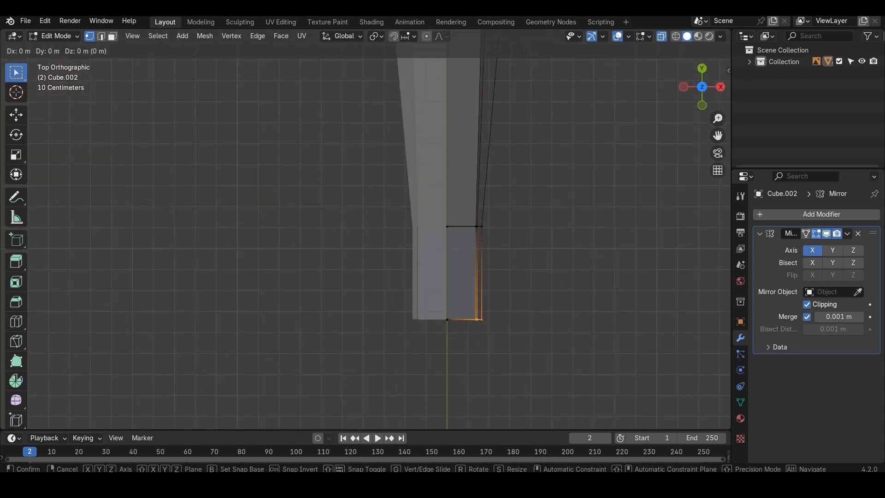
{"action": "key", "text": "x"}
{"action": "left_click", "coordinate": [705, 104]}
{"action": "middle_click_drag", "start_coordinate": [700, 106], "coordinate": [697, 58]}
{"action": "middle_click_drag", "start_coordinate": [461, 239], "coordinate": [389, 196]}
{"action": "left_click", "coordinate": [689, 88]}
{"action": "scroll", "coordinate": [548, 255], "scroll_direction": "up", "scroll_amount": 1}
Slide a single outer vertex at the tail along its edge
{"action": "left_click", "coordinate": [549, 256]}
{"action": "key", "text": "g"}
{"action": "key", "text": "g"}
{"action": "left_click", "coordinate": [539, 257]}
Select the outer side vertices where the body meets the fluke and move them along X
{"action": "scroll", "coordinate": [540, 257], "scroll_direction": "down", "scroll_amount": 3}
{"action": "mouse_move", "coordinate": [535, 256]}
{"action": "middle_mouse_down"}
{"action": "mouse_move", "coordinate": [466, 290]}
{"action": "mouse_move", "coordinate": [433, 270]}
{"action": "middle_mouse_up"}
{"action": "left_click", "coordinate": [380, 309], "text": "ctrl"}
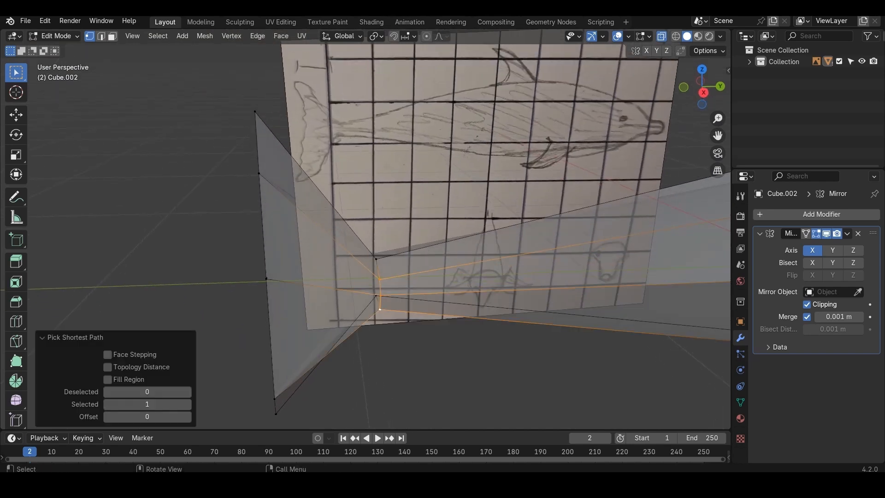
{"action": "middle_click_drag", "start_coordinate": [383, 306], "coordinate": [435, 352]}
{"action": "key", "text": "g"}
{"action": "key", "text": "x"}
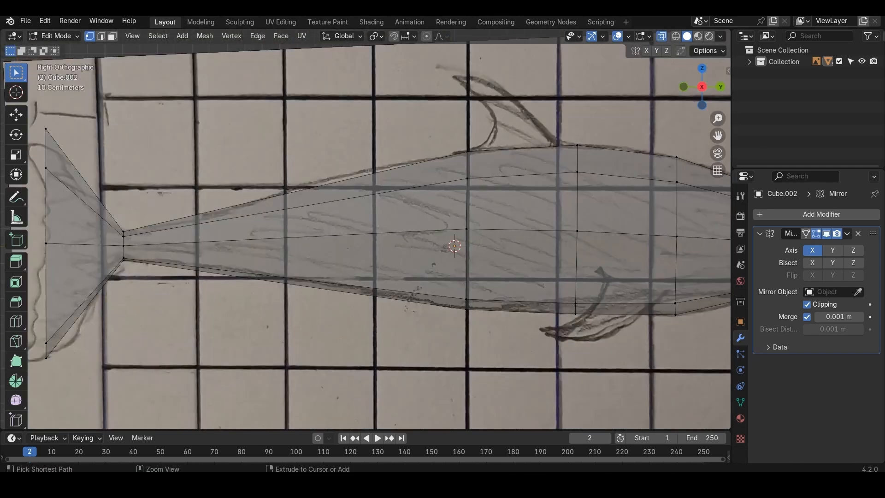
Add three evenly spaced loop cuts along the tapering rear body section
{"action": "key", "text": "ctrl+r"}
{"action": "scroll", "coordinate": [295, 238], "scroll_direction": "up", "scroll_amount": 2}
{"action": "left_click", "coordinate": [295, 238]}
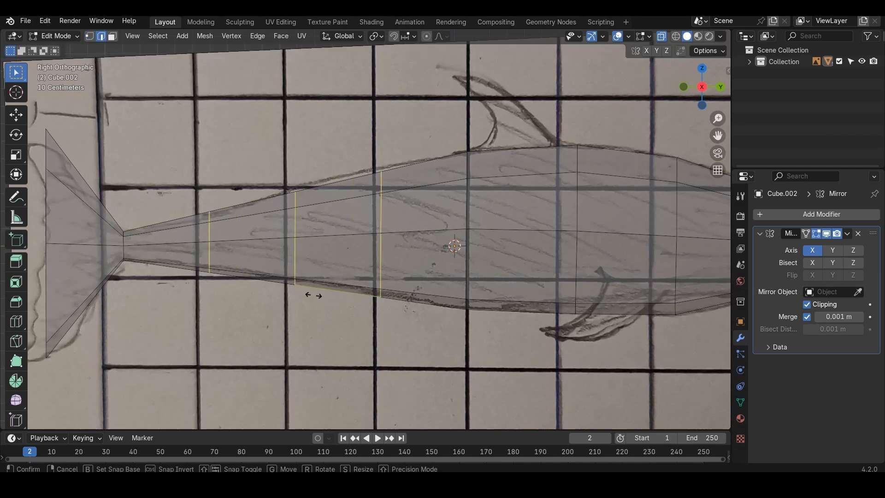
{"action": "right_click", "coordinate": [295, 238]}
Fit the foremost rear-body loop to the outline by moving its top and lower vertices along Z, the lower ones about 0.014 m up
{"action": "left_click_drag", "start_coordinate": [363, 158], "coordinate": [394, 183]}
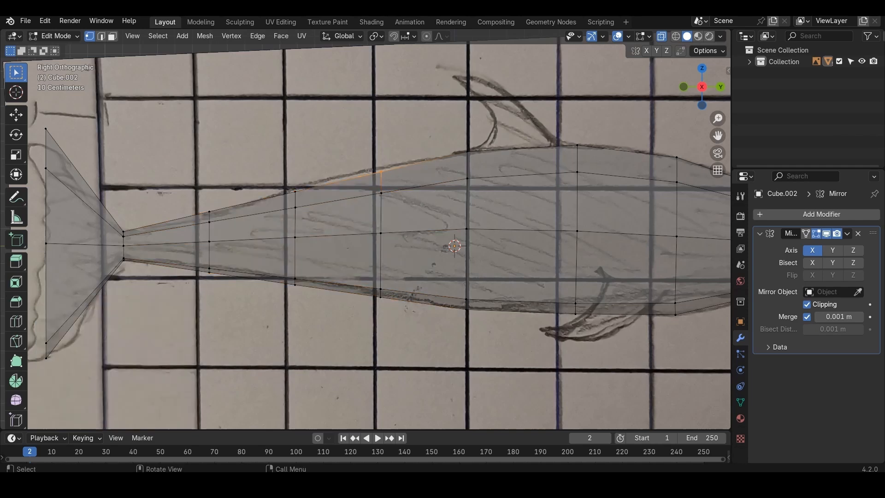
{"action": "key", "text": "g"}
{"action": "key", "text": "z"}
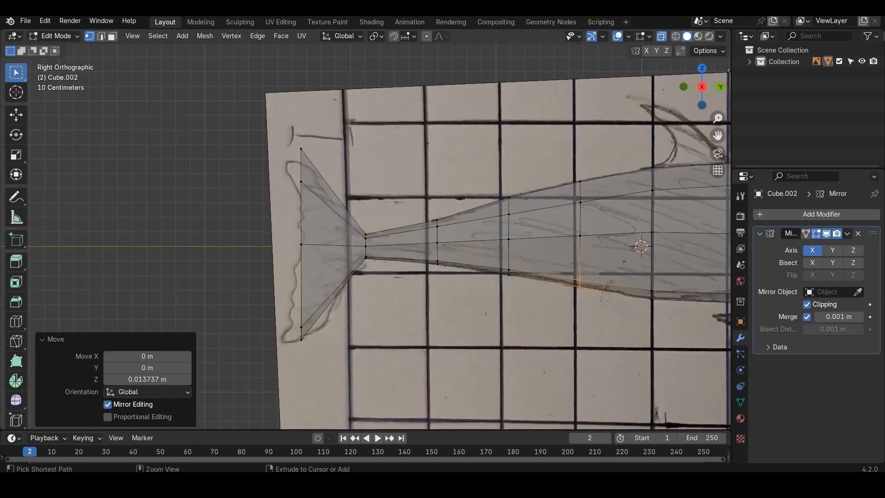
Add two evenly spaced loop cuts across the tail fluke
{"action": "key", "text": "ctrl+r"}
{"action": "scroll", "coordinate": [338, 239], "scroll_direction": "up", "scroll_amount": 1}
{"action": "left_click", "coordinate": [338, 240]}
{"action": "right_click", "coordinate": [338, 239]}
Move the fluke's rear-edge vertices about 0.12 m backward and 0.03 m down to the sketched fluke tips
{"action": "left_click_drag", "start_coordinate": [284, 143], "coordinate": [333, 291]}
{"action": "left_click_drag", "start_coordinate": [311, 347], "coordinate": [310, 347]}
{"action": "key", "text": "g"}
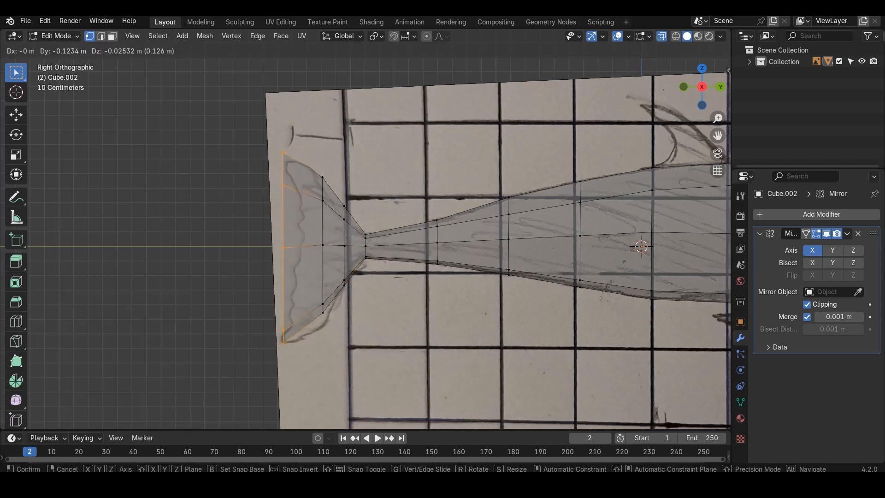
{"action": "key", "text": "Return"}
Slide the middle fluke loop toward the rear edge by a factor of -0.222 and scale it to 1.173 along Z
{"action": "left_click_drag", "start_coordinate": [310, 173], "coordinate": [337, 325]}
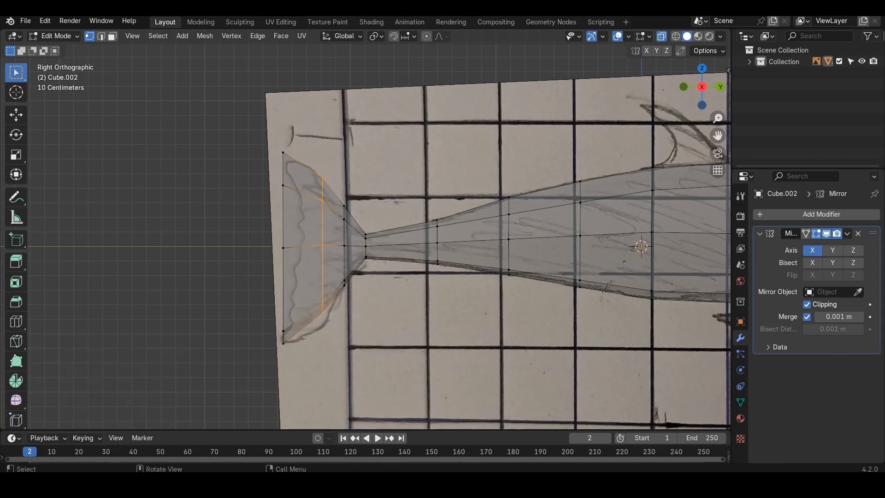
{"action": "key", "text": "g"}
{"action": "key", "text": "g"}
{"action": "key", "text": "Return"}
{"action": "key", "text": "s"}
{"action": "key", "text": "z"}
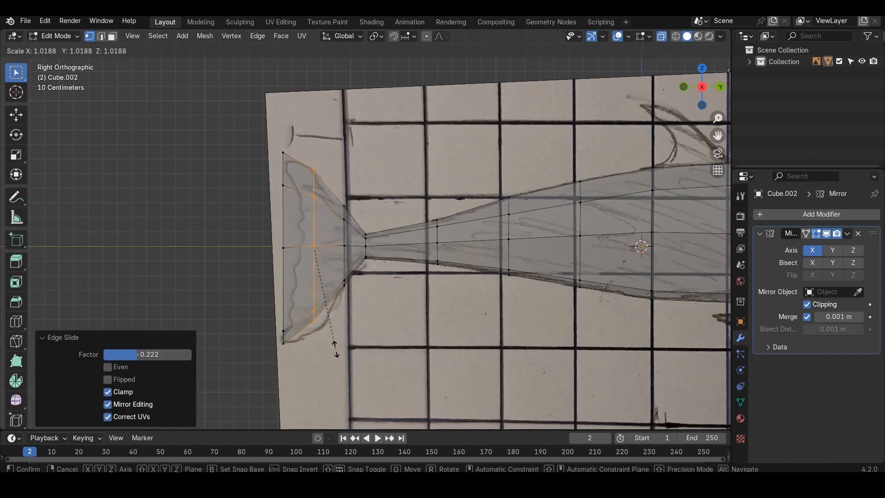
{"action": "left_click", "coordinate": [347, 362]}
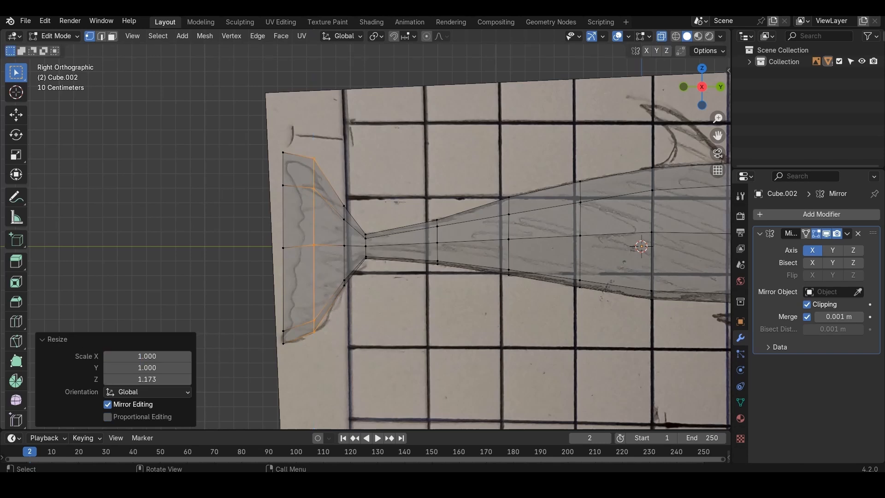
{"action": "left_click_drag", "start_coordinate": [334, 199], "coordinate": [354, 298]}
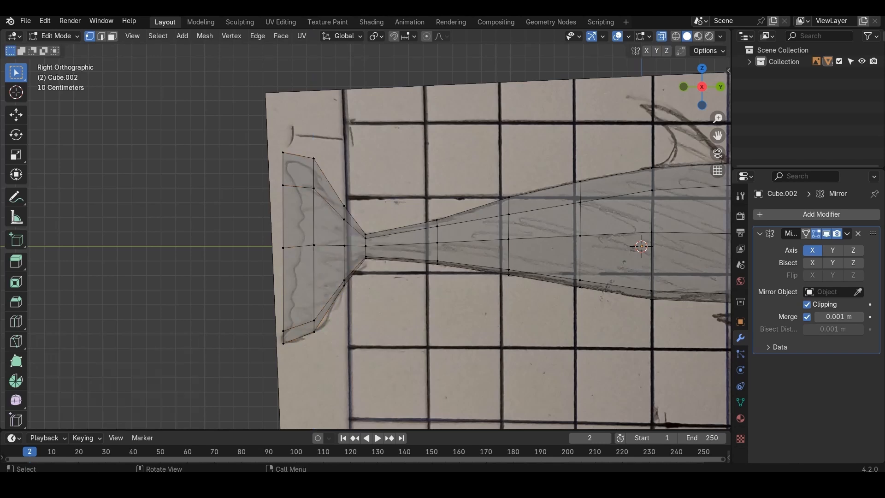
Add a Subdivision Surface modifier to the dolphin mesh
{"action": "scroll", "coordinate": [379, 237], "scroll_direction": "down", "scroll_amount": 4}
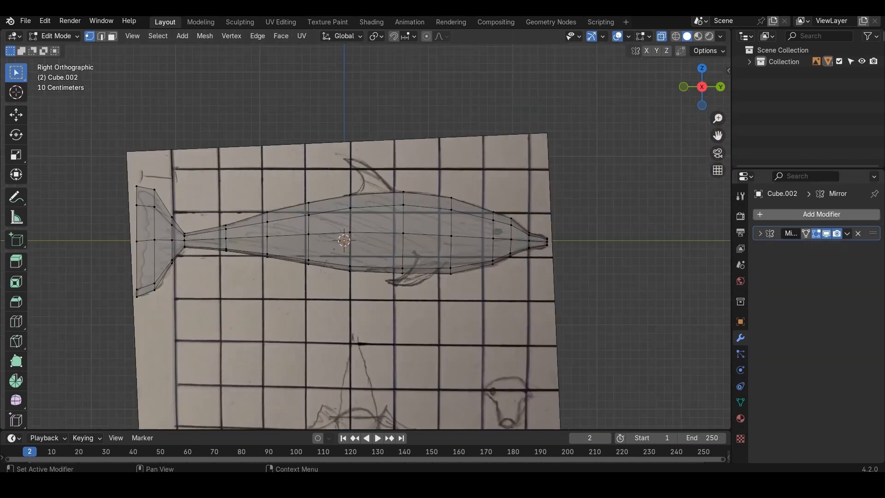
{"action": "left_click", "coordinate": [784, 215]}
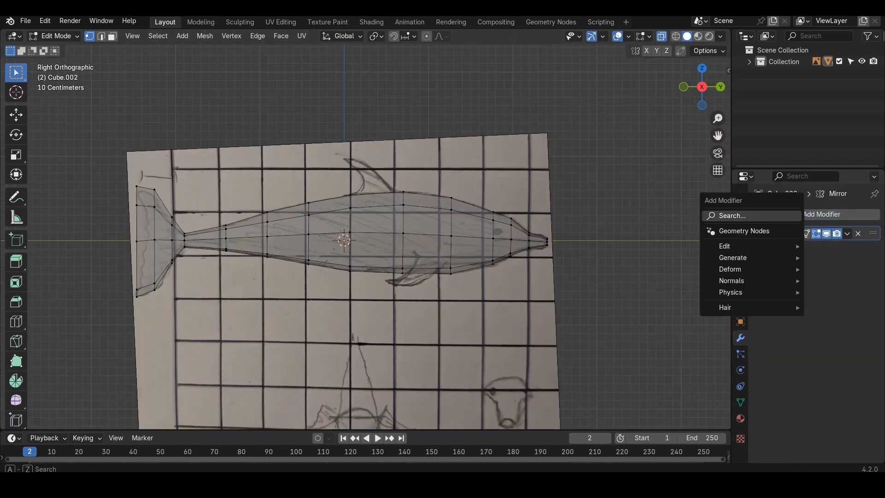
{"action": "left_click", "coordinate": [738, 215]}
{"action": "type", "text": "s"}
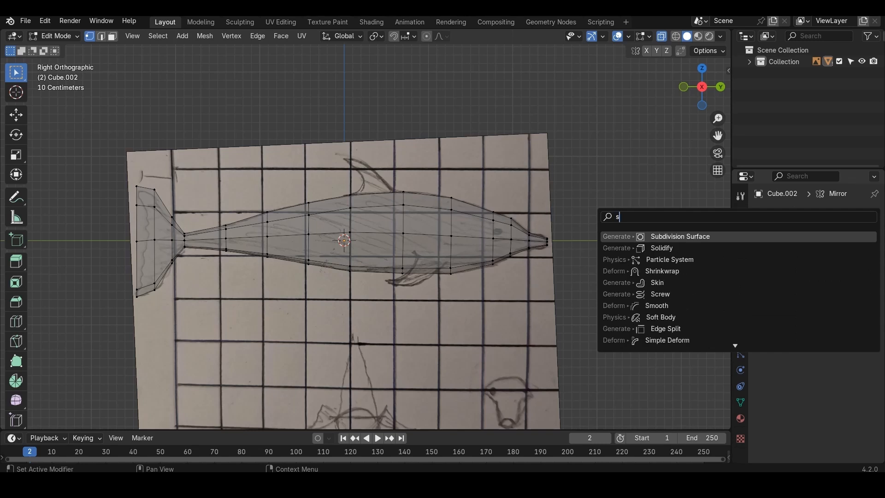
{"action": "type", "text": "ub"}
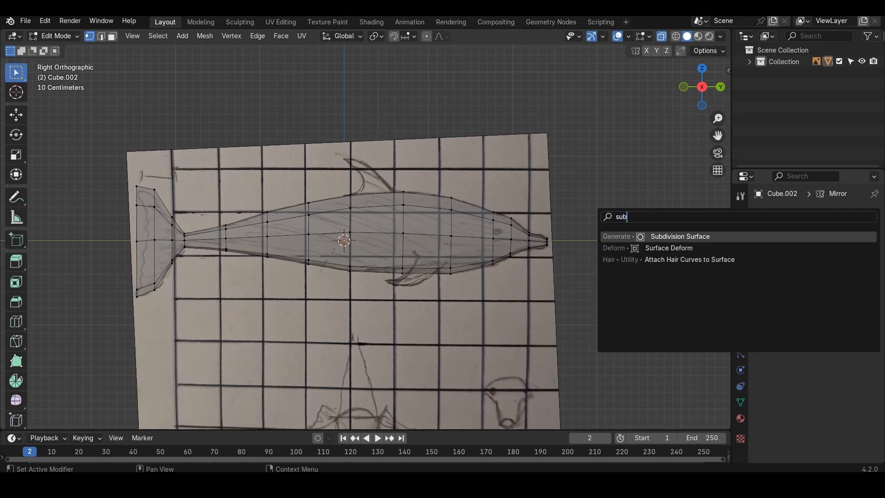
{"action": "key", "text": "Return"}
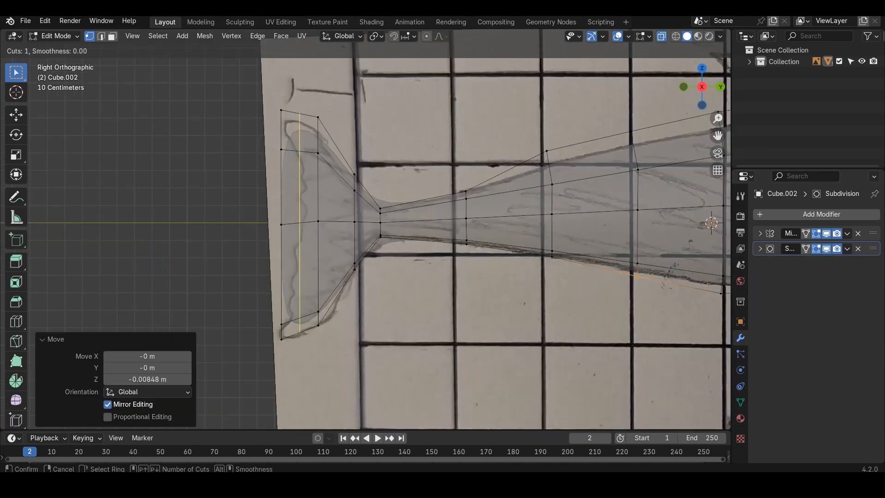
Add a loop cut between the fluke's rear edge and middle loop, and undo the extra cut ahead of the middle loop
{"action": "key", "text": "ctrl+r"}
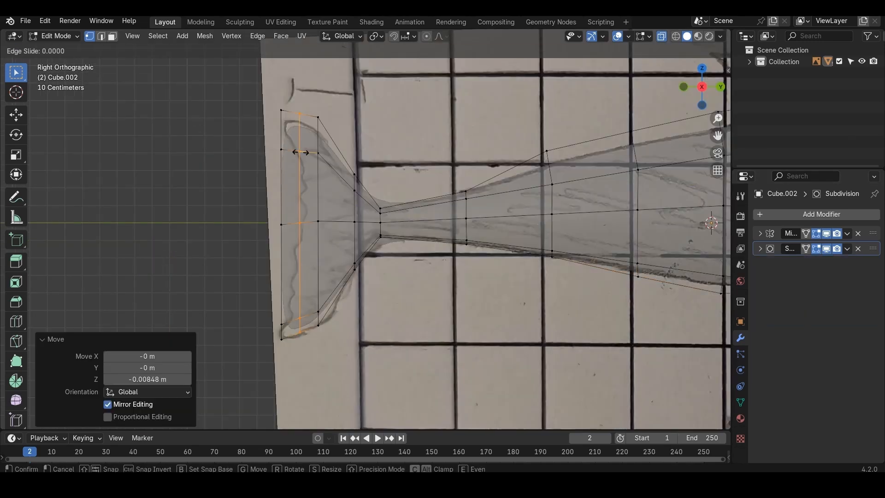
{"action": "left_click", "coordinate": [337, 178]}
{"action": "left_click", "coordinate": [334, 172]}
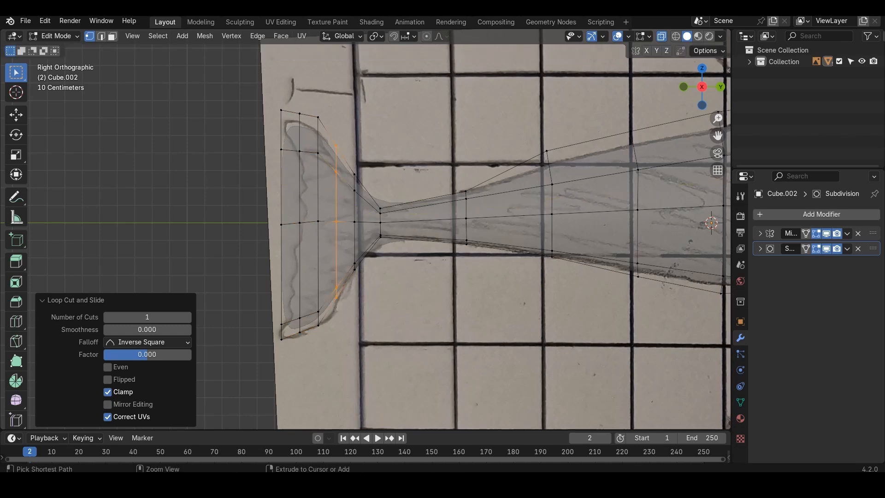
{"action": "key", "text": "ctrl+z"}
Move the three upper rim vertices of the fluke outward so the smoothed surface reaches the sketched upper lobe
{"action": "key", "text": "g"}
{"action": "left_click", "coordinate": [276, 93]}
{"action": "left_click", "coordinate": [300, 113]}
{"action": "key", "text": "g"}
{"action": "left_click", "coordinate": [298, 107]}
{"action": "left_click", "coordinate": [318, 117]}
{"action": "key", "text": "g"}
{"action": "key", "text": "Return"}
{"action": "key", "text": "g"}
{"action": "key", "text": "Return"}
{"action": "key", "text": "ctrl+z"}
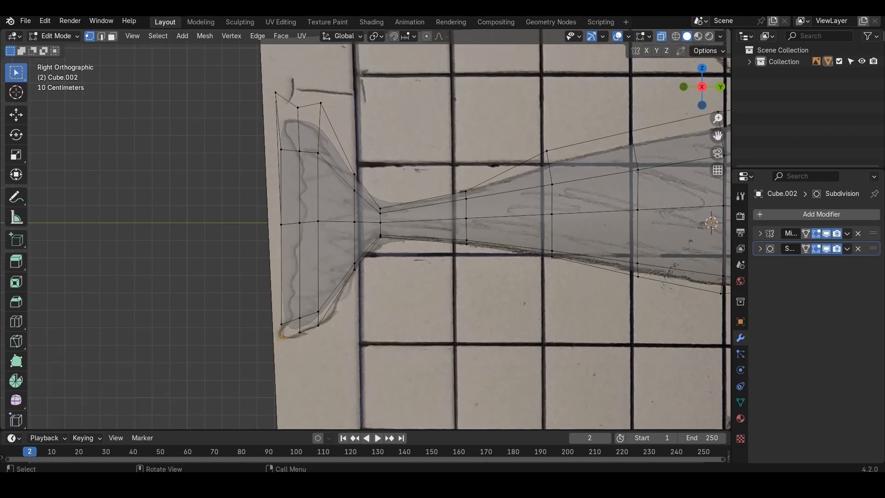
Move the fluke's lower rim vertices outward past the sketched lower lobe, the rear ones about 0.09 m down
{"action": "key", "text": "g"}
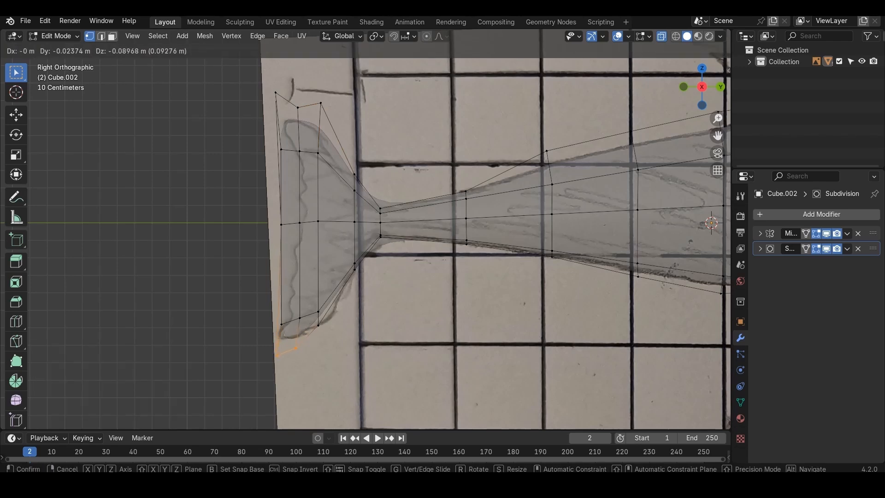
{"action": "left_click", "coordinate": [289, 351]}
{"action": "left_click_drag", "start_coordinate": [308, 315], "coordinate": [329, 337]}
{"action": "key", "text": "g"}
{"action": "left_click", "coordinate": [312, 357]}
{"action": "key", "text": "g"}
{"action": "key", "text": "Return"}
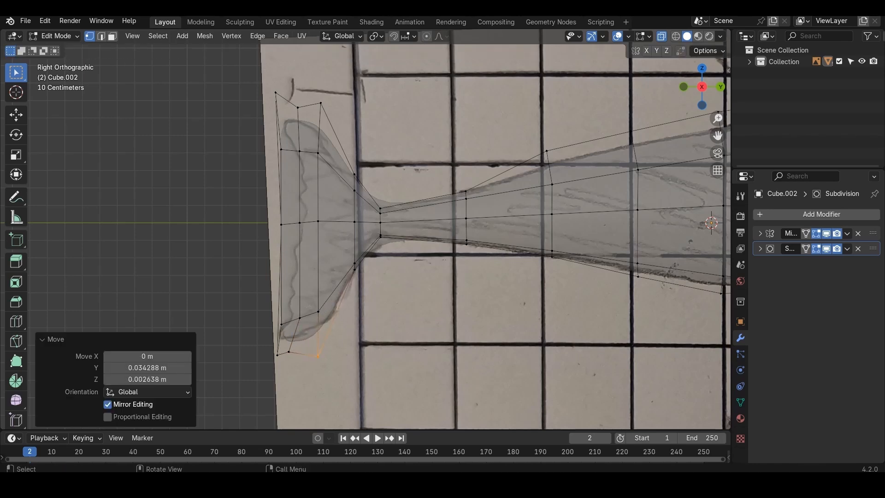
Slide the fluke's front loop rearward by a factor of 0.256 and scale it along Z to fit the outline
{"action": "left_click_drag", "start_coordinate": [340, 156], "coordinate": [358, 254]}
{"action": "key", "text": "g"}
{"action": "key", "text": "g"}
{"action": "key", "text": "Return"}
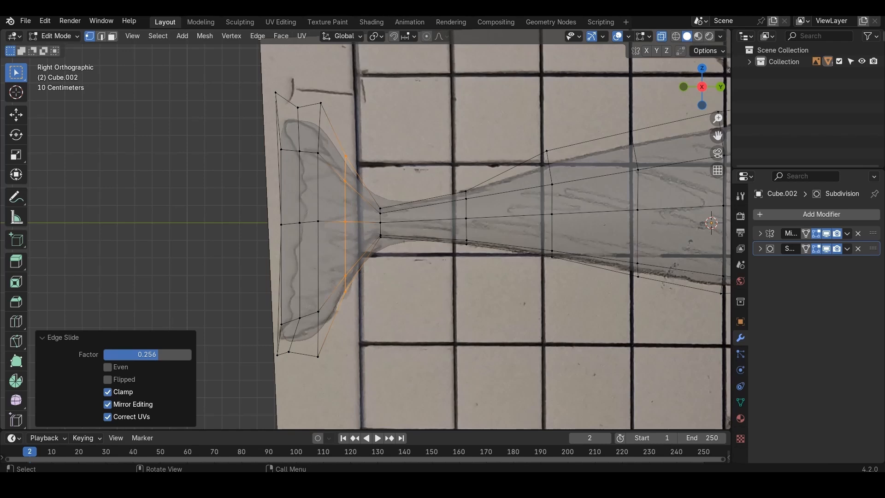
{"action": "key", "text": "s"}
{"action": "key", "text": "z"}
{"action": "left_click", "coordinate": [386, 302]}
{"action": "left_click_drag", "start_coordinate": [366, 194], "coordinate": [404, 265]}
{"action": "key", "text": "s"}
{"action": "right_click", "coordinate": [409, 289]}
{"action": "left_click", "coordinate": [409, 289]}
{"action": "key", "text": "Tab"}
{"action": "key", "text": "Tab"}
Move the fluke's centre-line vertices about 0.137 m forward to form the notch between the lobes
{"action": "left_click_drag", "start_coordinate": [267, 206], "coordinate": [361, 241]}
{"action": "key", "text": "g"}
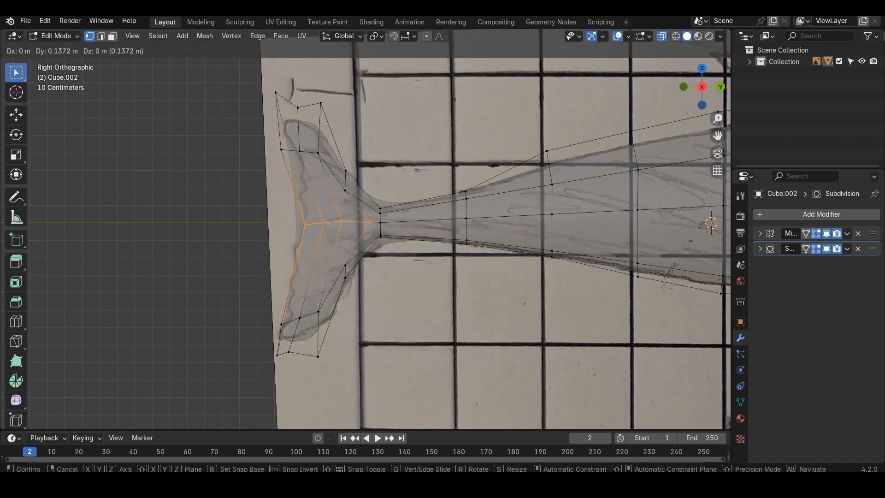
{"action": "left_click", "coordinate": [386, 241]}
Slide the inner upper and lower vertices of the fluke's front loop toward the tail stem, the upper one by a factor of 0.312
{"action": "left_click", "coordinate": [345, 191]}
{"action": "key", "text": "g"}
{"action": "key", "text": "g"}
{"action": "right_click", "coordinate": [357, 199]}
{"action": "key", "text": "g"}
{"action": "key", "text": "g"}
{"action": "left_click", "coordinate": [356, 197]}
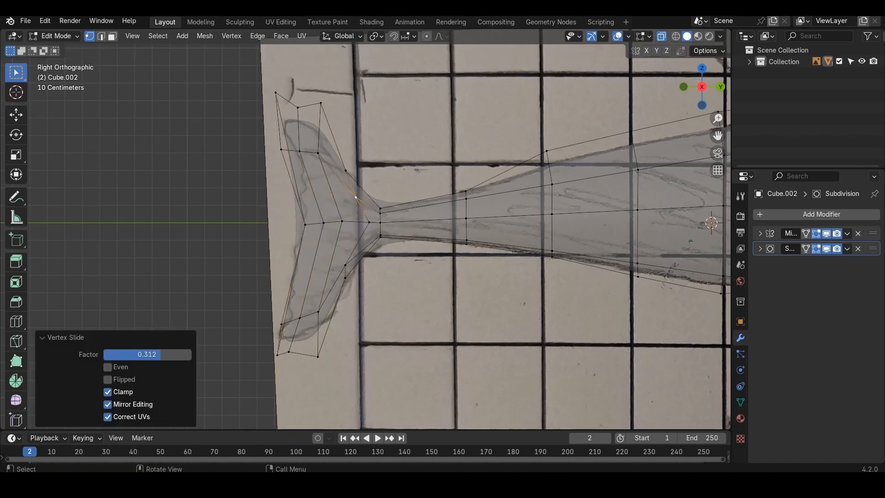
{"action": "left_click", "coordinate": [345, 265]}
{"action": "key", "text": "g"}
{"action": "key", "text": "g"}
{"action": "left_click", "coordinate": [354, 258]}
Slide the inner vertices of the fluke's lower and upper lobes along their edges to follow the swept-back shape
{"action": "left_click", "coordinate": [319, 312]}
{"action": "key", "text": "g"}
{"action": "key", "text": "g"}
{"action": "left_click", "coordinate": [326, 300]}
{"action": "left_click", "coordinate": [321, 156]}
{"action": "key", "text": "g"}
{"action": "key", "text": "g"}
{"action": "left_click", "coordinate": [314, 157]}
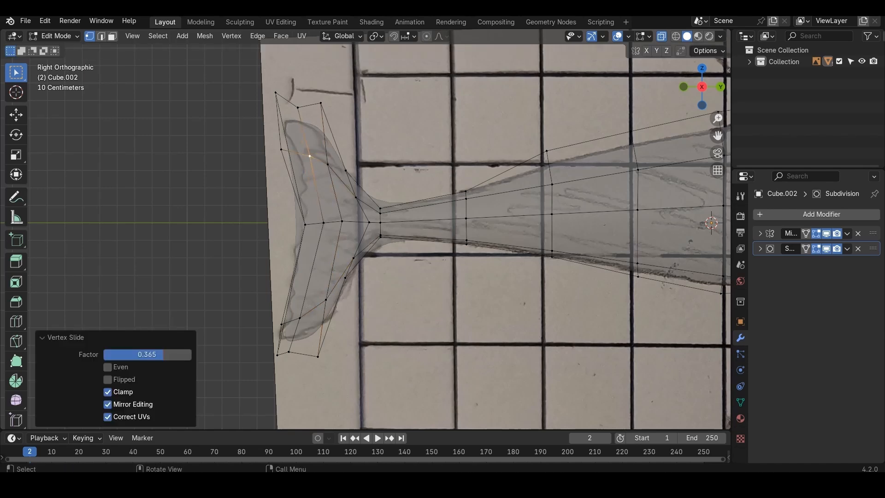
Slide the fluke's lower front rim vertex rearward and move the front loop's lower vertex about 0.03 m forward and 0.03 m down
{"action": "left_click", "coordinate": [318, 357]}
{"action": "key", "text": "g"}
{"action": "key", "text": "g"}
{"action": "left_click", "coordinate": [307, 355]}
{"action": "left_click", "coordinate": [345, 278]}
{"action": "key", "text": "g"}
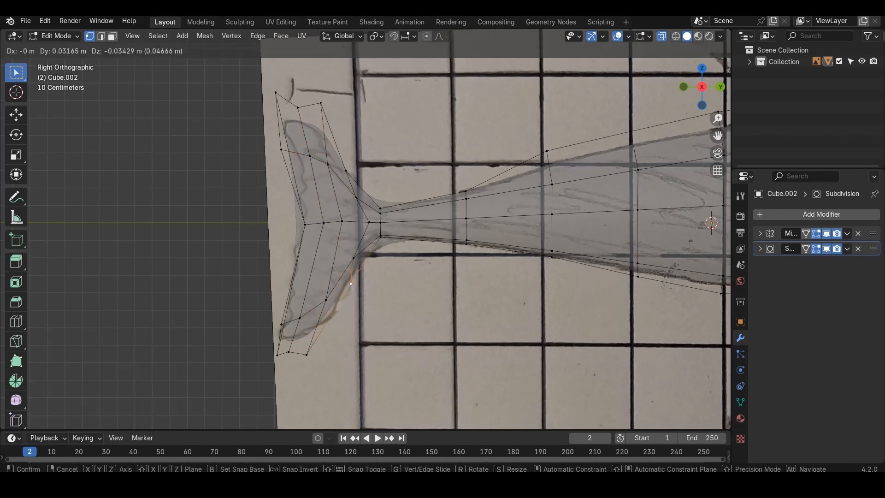
{"action": "left_click", "coordinate": [351, 286]}
{"action": "left_click", "coordinate": [308, 355]}
{"action": "key", "text": "g"}
{"action": "key", "text": "g"}
Turn off X-ray, return to Object Mode and shade the dolphin smooth
{"action": "key", "text": "alt+z"}
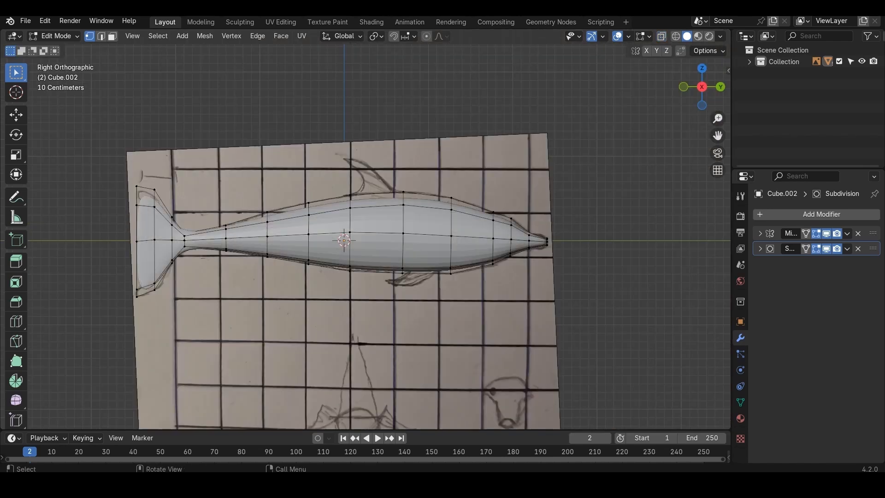
{"action": "key", "text": "Tab"}
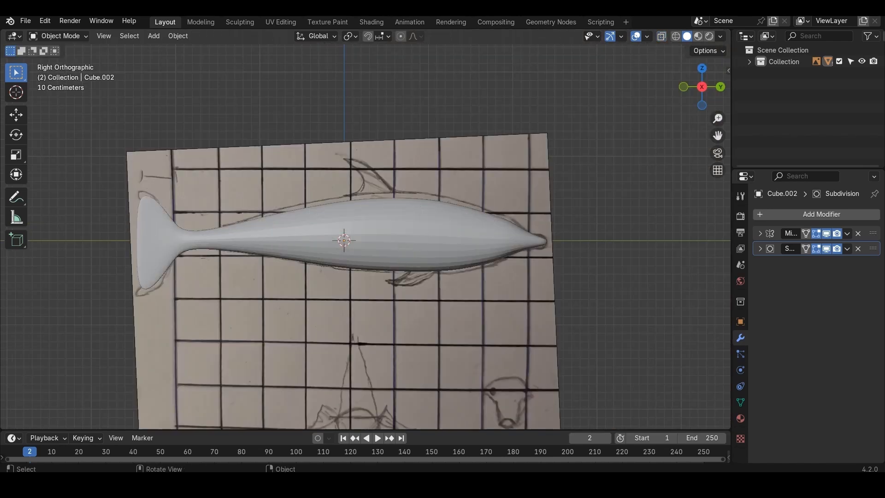
{"action": "scroll", "coordinate": [365, 237], "scroll_direction": "up", "scroll_amount": 2}
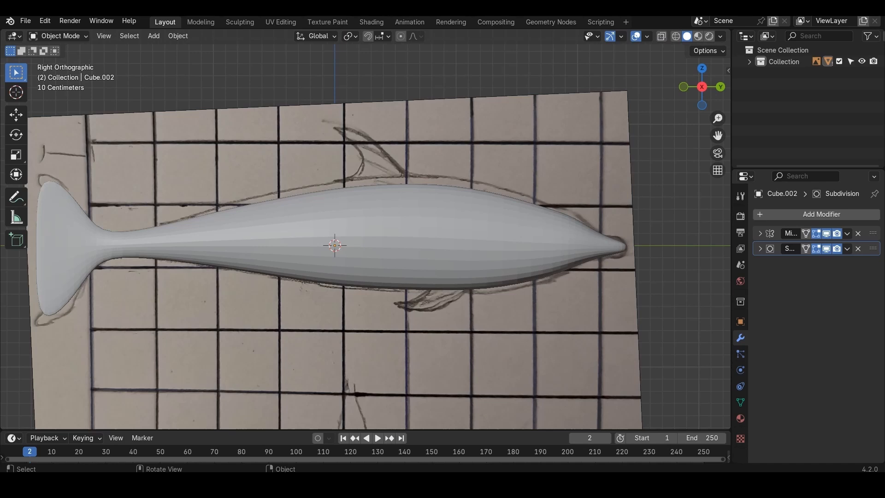
{"action": "left_click", "coordinate": [444, 234]}
{"action": "right_click", "coordinate": [444, 234]}
{"action": "left_click", "coordinate": [444, 234]}
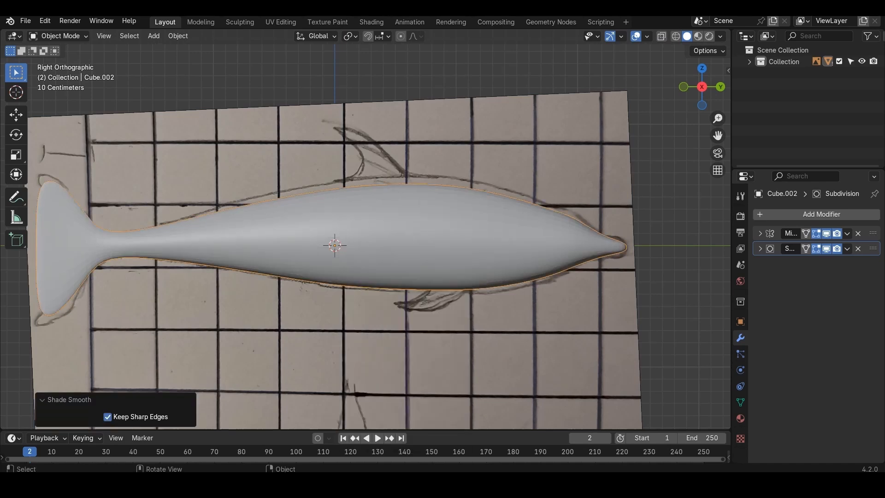
Raise the two back-outline vertices near the dorsal fin in Edit Mode, the rear one about 0.034 m backward and 0.08 m up
{"action": "key", "text": "Tab"}
{"action": "scroll", "coordinate": [366, 237], "scroll_direction": "up", "scroll_amount": 3}
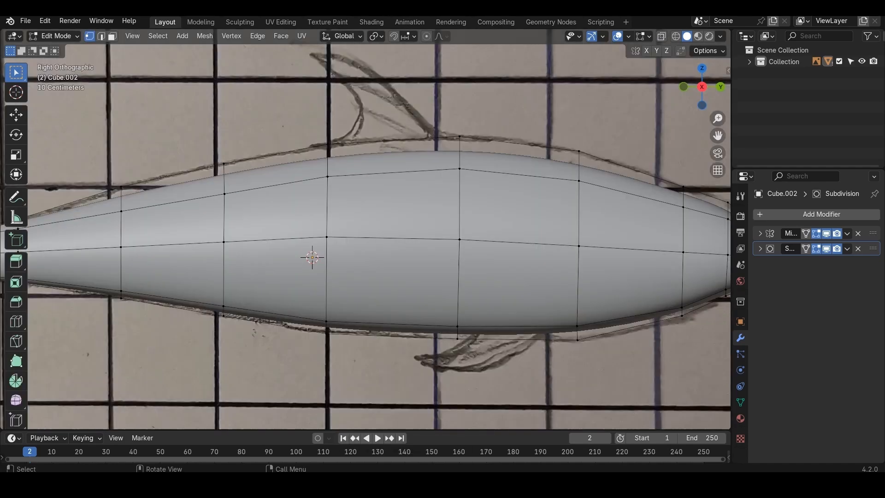
{"action": "scroll", "coordinate": [365, 230], "scroll_direction": "down", "scroll_amount": 1}
{"action": "middle_click_drag", "start_coordinate": [443, 152], "coordinate": [374, 211], "text": "shift"}
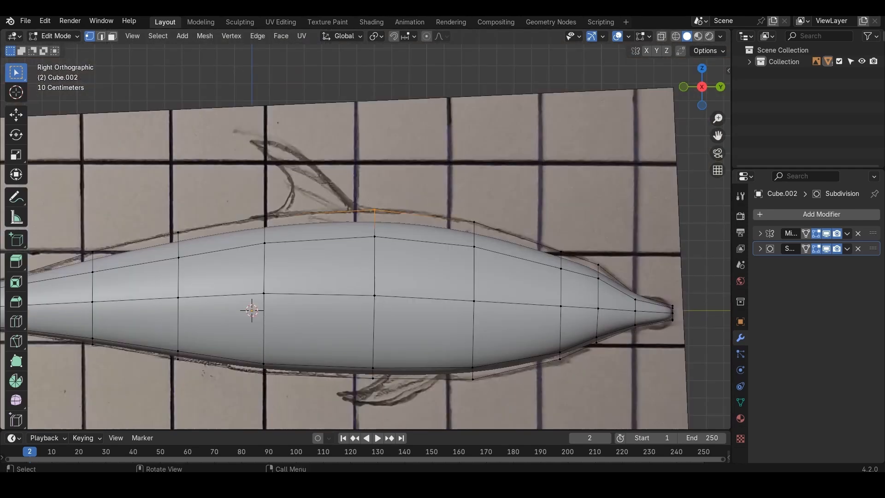
{"action": "left_click", "coordinate": [374, 210]}
{"action": "key", "text": "g"}
{"action": "left_click", "coordinate": [374, 183]}
{"action": "left_click", "coordinate": [264, 215]}
{"action": "key", "text": "g"}
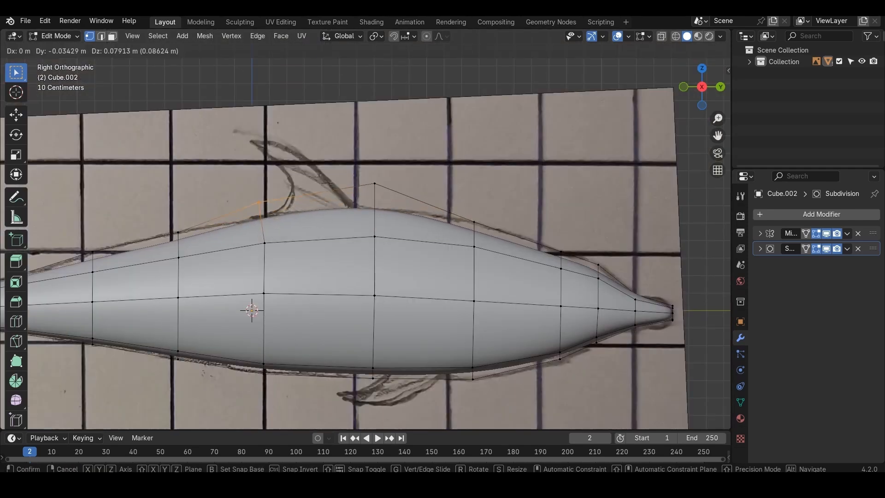
{"action": "left_click", "coordinate": [259, 199]}
Raise the next two back-outline vertices toward the tail, shifting them slightly backward to meet the sketch
{"action": "left_click", "coordinate": [178, 233]}
{"action": "key", "text": "g"}
{"action": "left_click", "coordinate": [171, 219]}
{"action": "left_click", "coordinate": [92, 252]}
{"action": "key", "text": "g"}
{"action": "left_click", "coordinate": [86, 239]}
Lower the two belly-outline vertices behind the pectoral fin to the sketch, the rear one about 0.02 m down
{"action": "middle_click_drag", "start_coordinate": [87, 239], "coordinate": [394, 142], "text": "shift"}
{"action": "scroll", "coordinate": [393, 142], "scroll_direction": "up", "scroll_amount": 2}
{"action": "middle_click_drag", "start_coordinate": [644, 206], "coordinate": [383, 128], "text": "shift"}
{"action": "left_click", "coordinate": [401, 219]}
{"action": "key", "text": "g"}
{"action": "key", "text": "Return"}
{"action": "key", "text": "g"}
{"action": "left_click", "coordinate": [278, 202]}
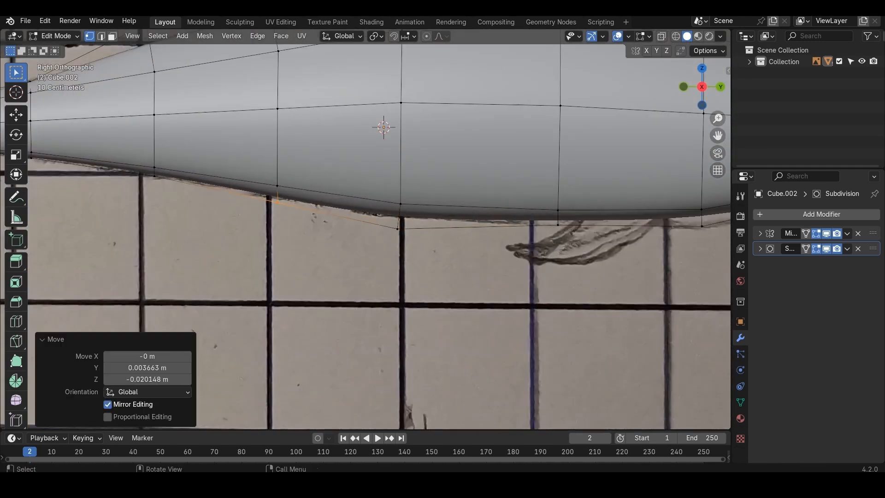
Lower the belly and throat outline vertices ahead of the pectoral fin until the smoothed surface meets the sketched underside
{"action": "middle_click_drag", "start_coordinate": [664, 217], "coordinate": [275, 210], "text": "shift"}
{"action": "left_click", "coordinate": [313, 220]}
{"action": "key", "text": "g"}
{"action": "left_click", "coordinate": [313, 229]}
{"action": "key", "text": "g"}
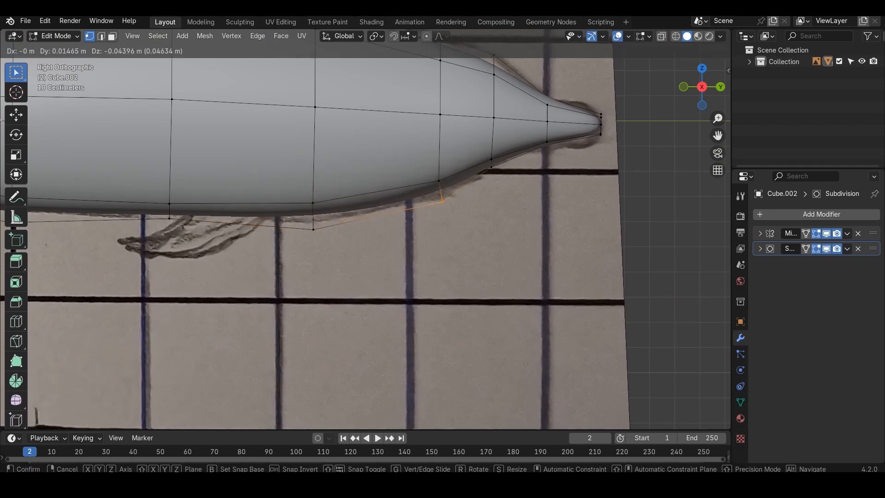
{"action": "key", "text": "Return"}
{"action": "key", "text": "g"}
{"action": "key", "text": "Return"}
{"action": "left_click", "coordinate": [444, 202]}
{"action": "key", "text": "g"}
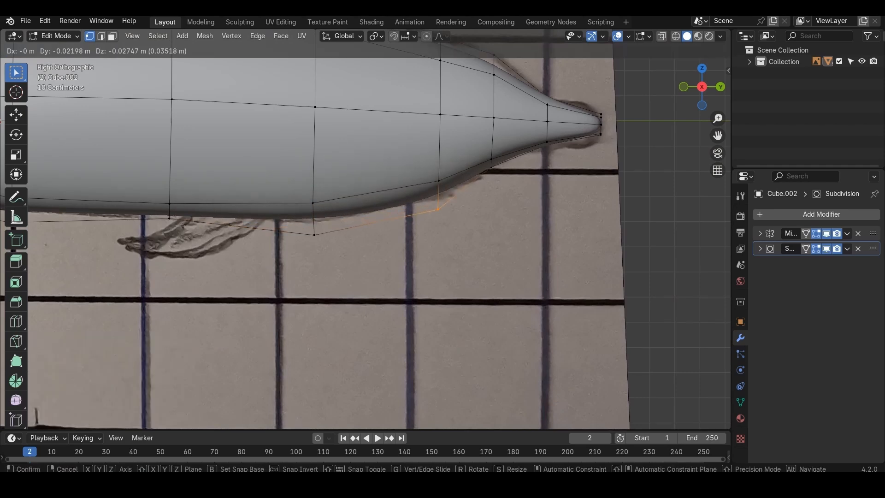
{"action": "left_click", "coordinate": [437, 211]}
Raise the two top-outline vertices behind the forehead, the front one about 0.011 m backward and 0.055 m up
{"action": "middle_click_drag", "start_coordinate": [437, 211], "coordinate": [275, 291], "text": "shift"}
{"action": "scroll", "coordinate": [365, 230], "scroll_direction": "down", "scroll_amount": 2}
{"action": "middle_click_drag", "start_coordinate": [218, 120], "coordinate": [368, 214], "text": "shift"}
{"action": "left_click", "coordinate": [368, 214]}
{"action": "key", "text": "g"}
{"action": "left_click", "coordinate": [368, 201]}
{"action": "left_click", "coordinate": [454, 243]}
{"action": "key", "text": "g"}
{"action": "left_click", "coordinate": [452, 234]}
Move the top forehead vertex about 0.052 m forward and 0.073 m up to form the rounded brow
{"action": "scroll", "coordinate": [452, 234], "scroll_direction": "up", "scroll_amount": 4}
{"action": "middle_click_drag", "start_coordinate": [545, 238], "coordinate": [247, 221], "text": "shift"}
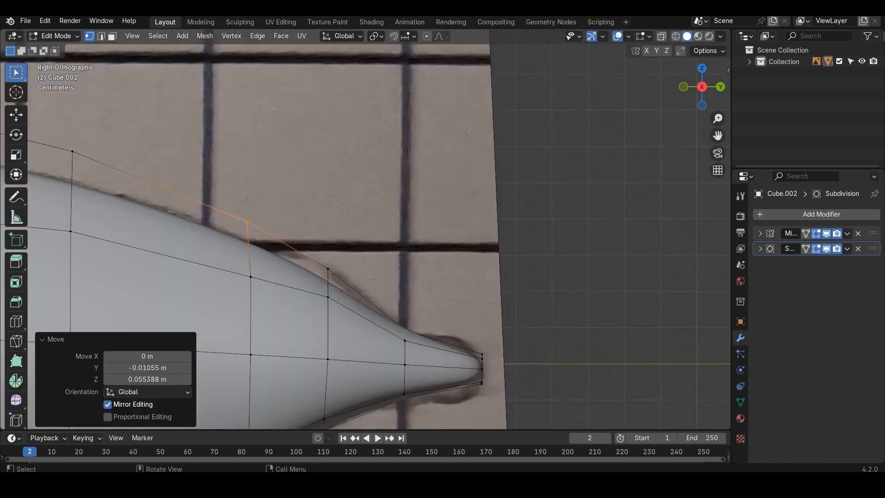
{"action": "left_click", "coordinate": [328, 269]}
{"action": "key", "text": "g"}
{"action": "left_click", "coordinate": [346, 243]}
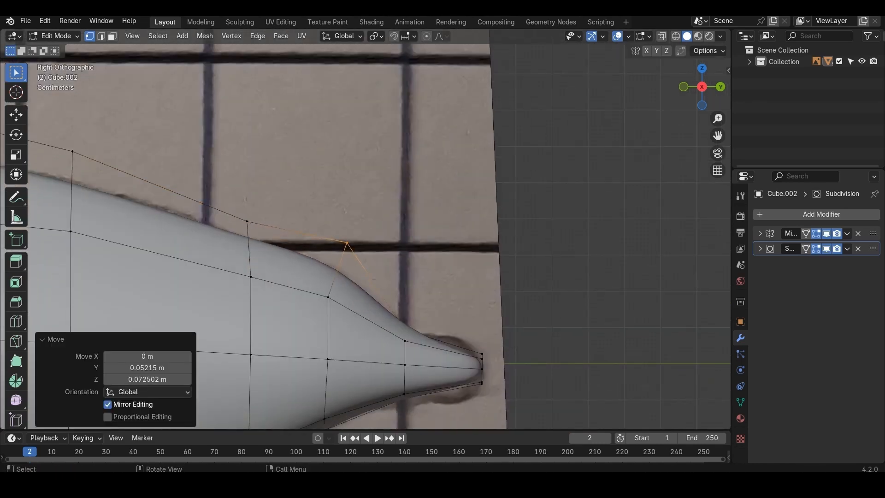
Turn on X-ray and slide the snout-base loop back toward the head
{"action": "key", "text": "alt+z"}
{"action": "scroll", "coordinate": [365, 230], "scroll_direction": "up", "scroll_amount": 1}
{"action": "middle_click_drag", "start_coordinate": [365, 249], "coordinate": [352, 145], "text": "shift"}
{"action": "left_click_drag", "start_coordinate": [385, 232], "coordinate": [417, 270]}
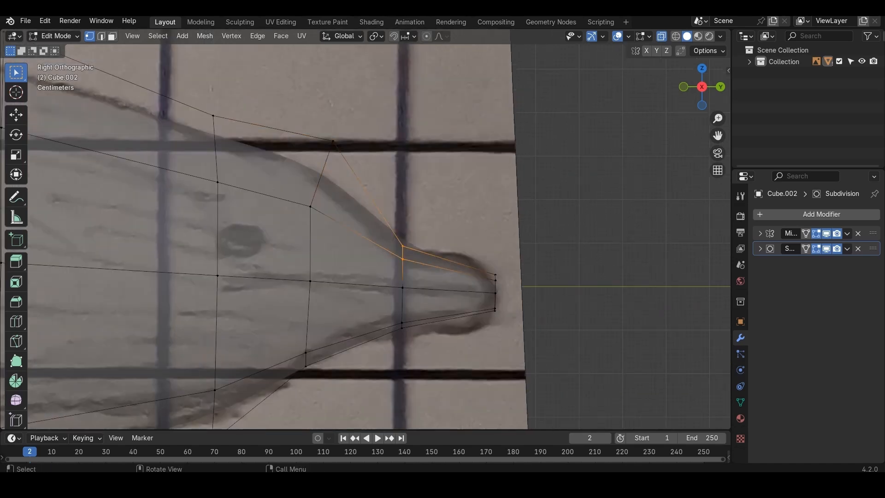
{"action": "key", "text": "g"}
{"action": "right_click", "coordinate": [414, 284]}
{"action": "left_click_drag", "start_coordinate": [393, 236], "coordinate": [417, 350]}
{"action": "key", "text": "g"}
{"action": "key", "text": "g"}
{"action": "left_click", "coordinate": [417, 355]}
Move the upper snout-base vertices about 0.007 m backward and 0.046 m down to the sketched crease
{"action": "left_click_drag", "start_coordinate": [376, 217], "coordinate": [410, 265]}
{"action": "key", "text": "g"}
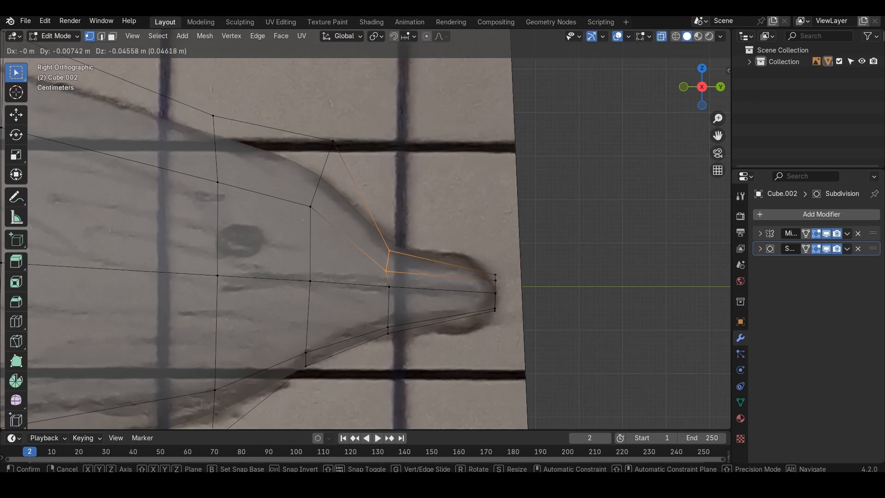
{"action": "key", "text": "Return"}
Slide the snout-base loop farther back and move its lower vertices about 0.003 m forward and 0.012 m up
{"action": "key", "text": "g"}
{"action": "key", "text": "g"}
{"action": "key", "text": "Return"}
{"action": "key", "text": "g"}
{"action": "key", "text": "Return"}
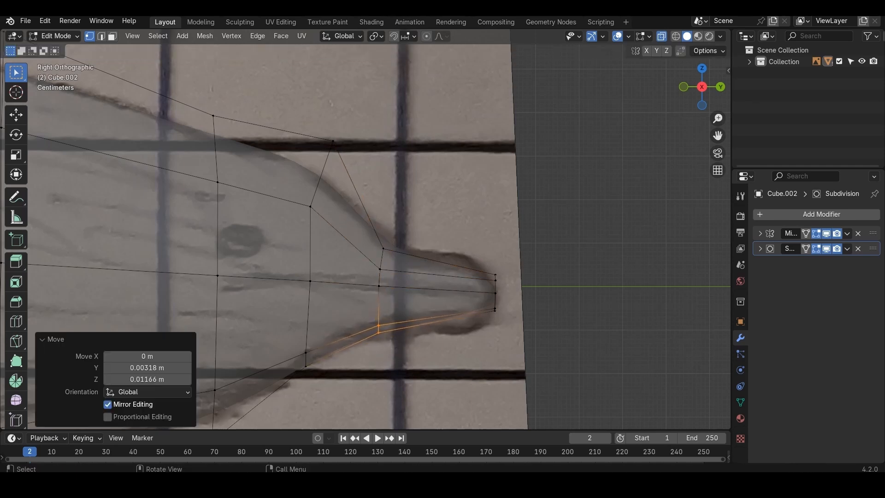
Turn off X-ray and inset the top back face beneath the sketched dorsal fin by about 0.030 m
{"action": "scroll", "coordinate": [365, 231], "scroll_direction": "down", "scroll_amount": 6}
{"action": "key", "text": "alt+a"}
{"action": "key", "text": "alt+z"}
{"action": "middle_click_drag", "start_coordinate": [276, 208], "coordinate": [534, 315], "text": "shift"}
{"action": "scroll", "coordinate": [366, 238], "scroll_direction": "up", "scroll_amount": 1}
{"action": "key", "text": "Tab"}
{"action": "key", "text": "Tab"}
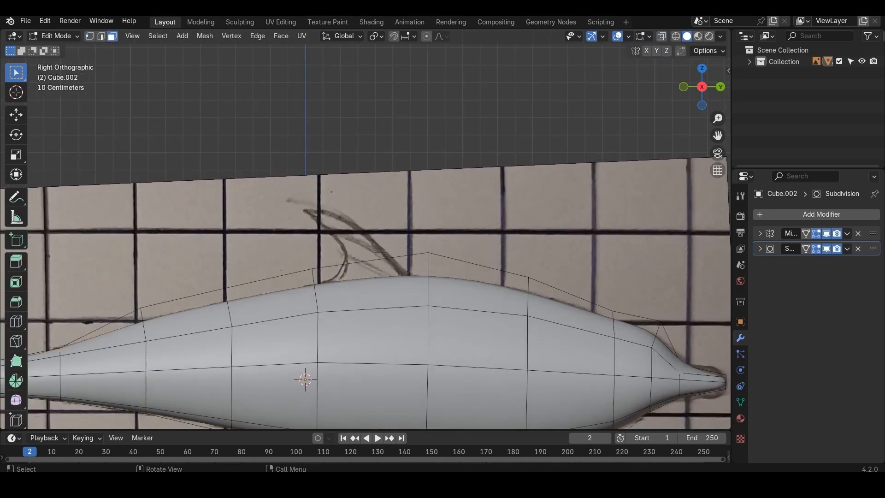
{"action": "left_click", "coordinate": [372, 284]}
{"action": "scroll", "coordinate": [369, 234], "scroll_direction": "down", "scroll_amount": 2}
{"action": "middle_click_drag", "start_coordinate": [368, 258], "coordinate": [428, 302]}
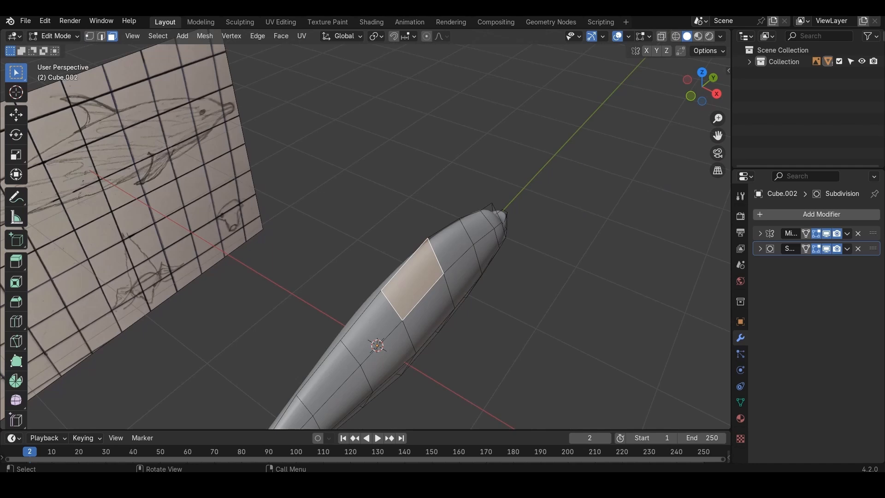
{"action": "key", "text": "i"}
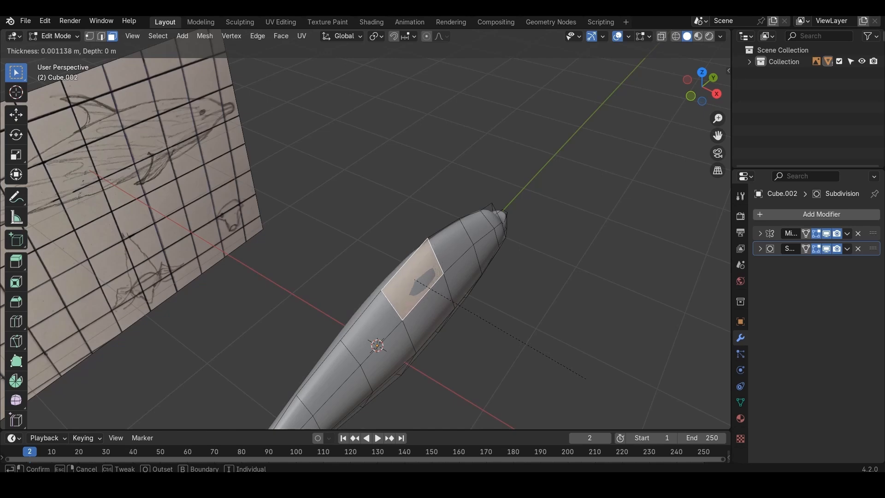
{"action": "left_click", "coordinate": [584, 375]}
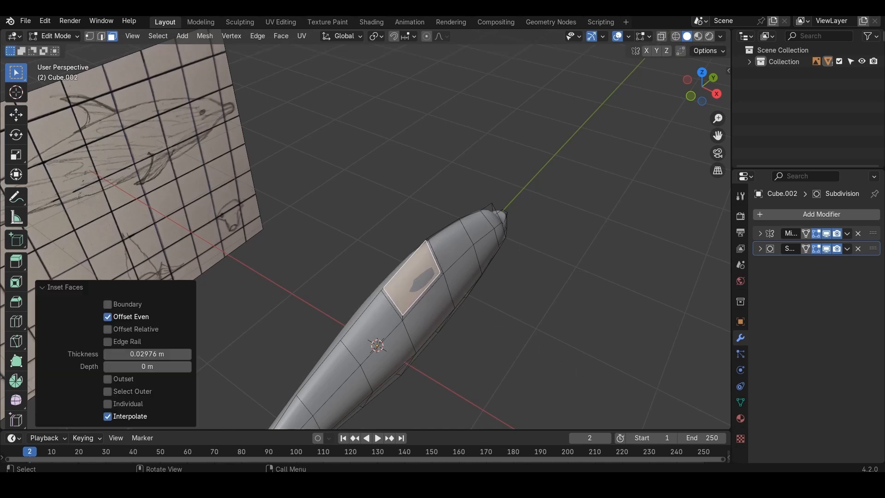
Slide the inset face's outer long edge toward the body's midline with a factor of -0.914, leaving a narrow strip
{"action": "scroll", "coordinate": [576, 371], "scroll_direction": "up", "scroll_amount": 2}
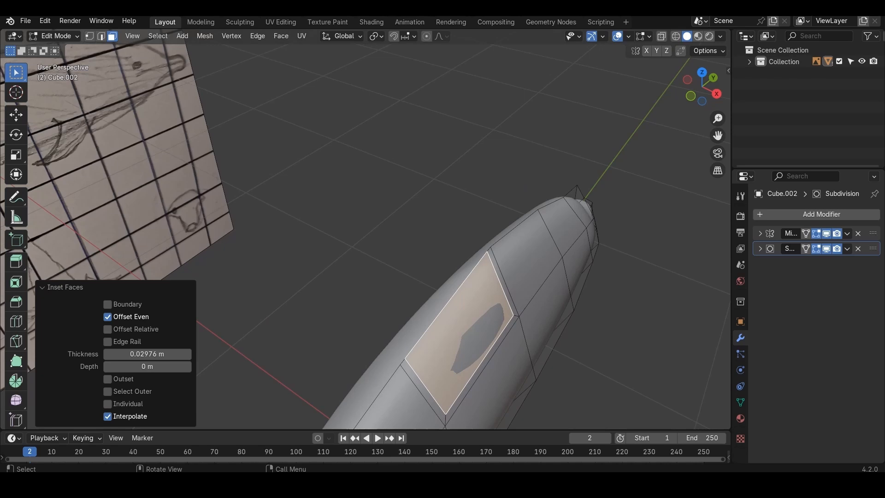
{"action": "key", "text": "2"}
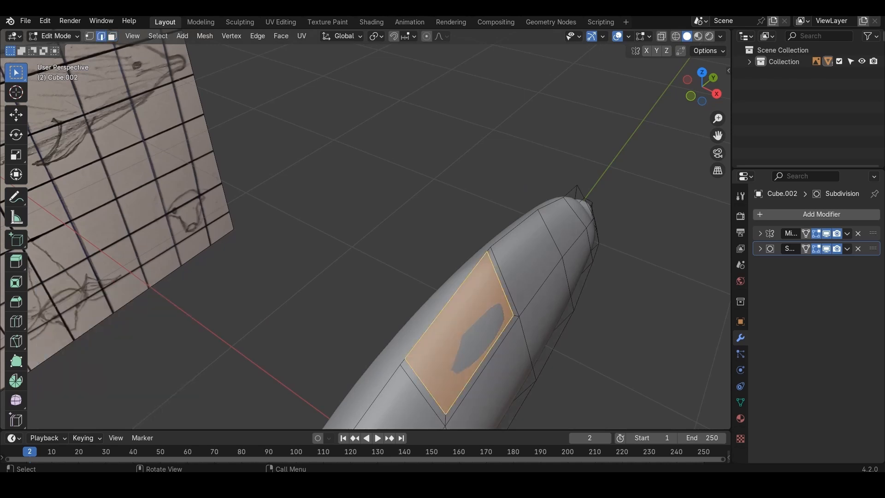
{"action": "left_click", "coordinate": [479, 365]}
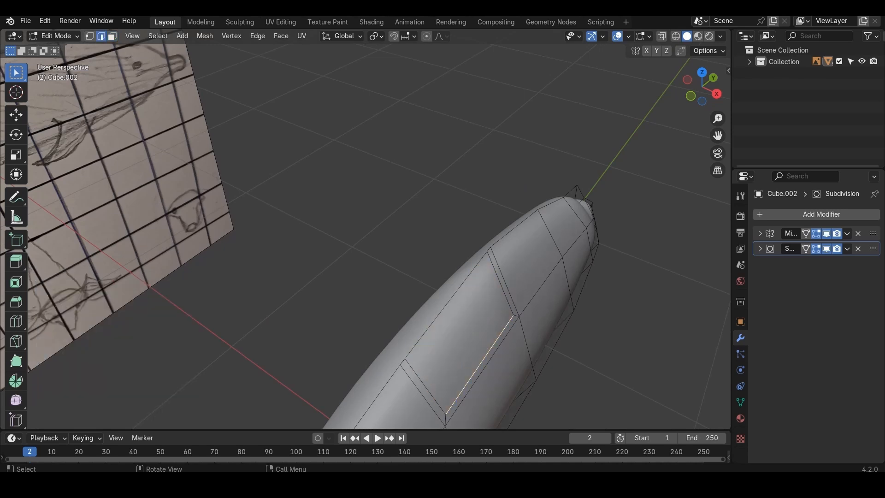
{"action": "key", "text": "g"}
{"action": "key", "text": "g"}
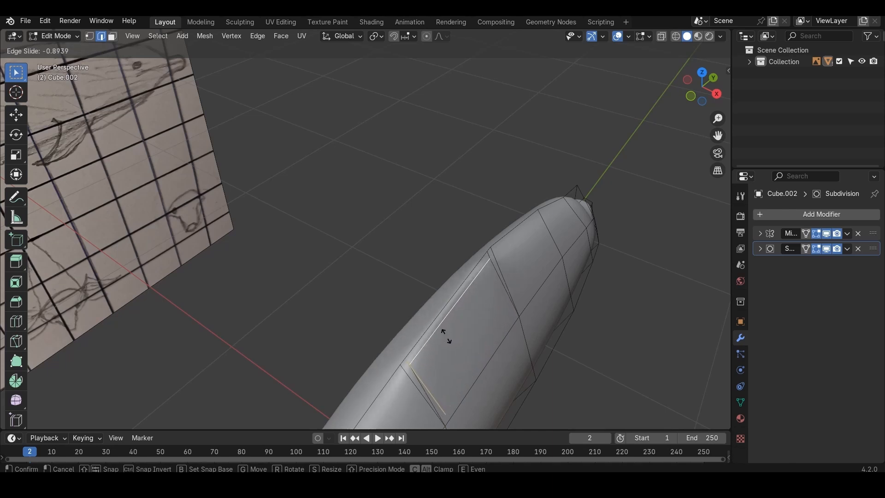
{"action": "left_click", "coordinate": [444, 335]}
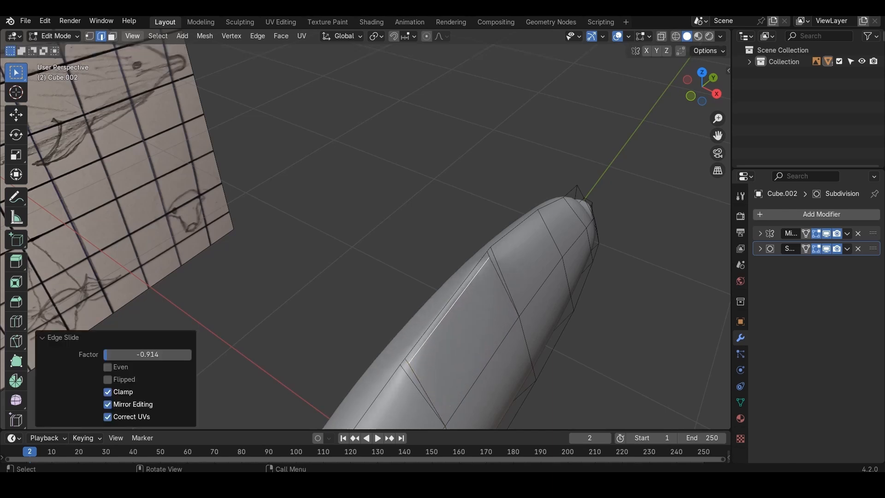
Extrude the narrow strip face on the back about 0.383 m upward to start the dorsal fin
{"action": "key", "text": "3"}
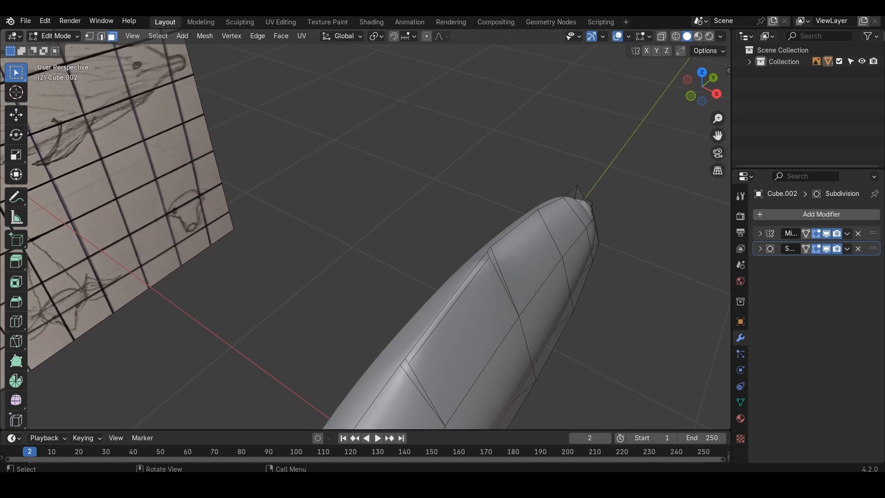
{"action": "left_click", "coordinate": [446, 307]}
{"action": "left_click", "coordinate": [716, 93]}
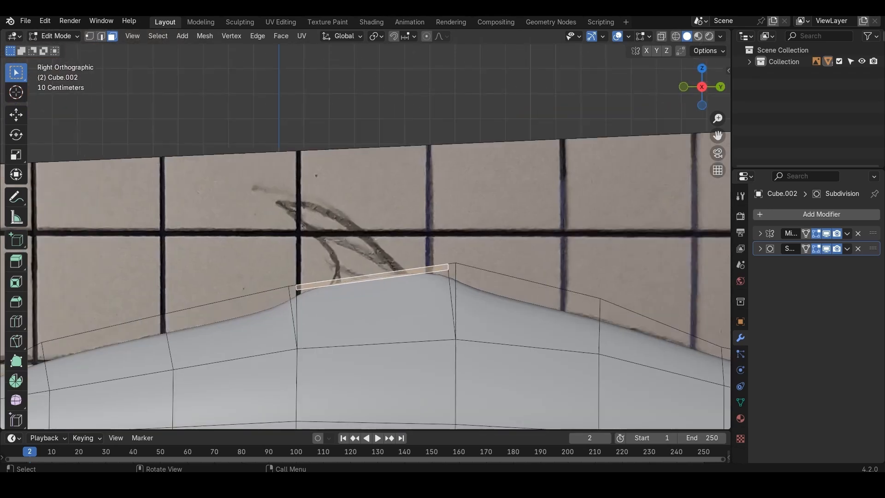
{"action": "key", "text": "e"}
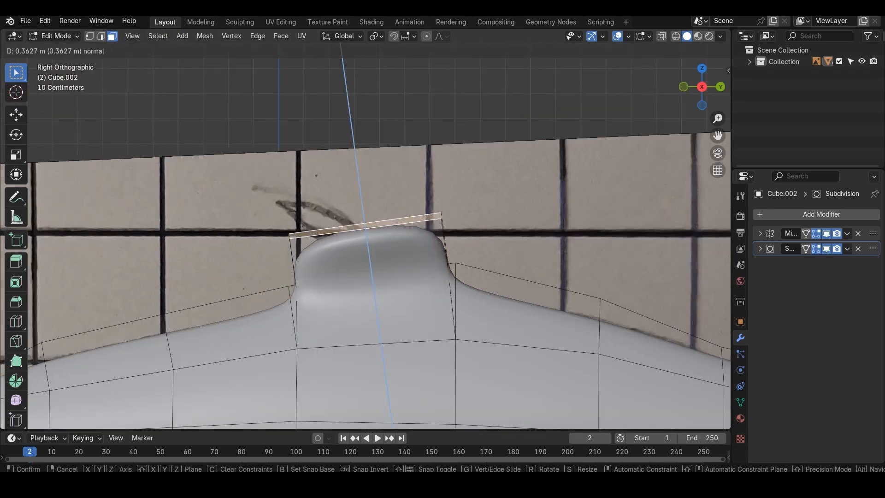
{"action": "key", "text": "Return"}
Scale the extruded fin's top face to about half its size and tilt it toward the tail
{"action": "key", "text": "s"}
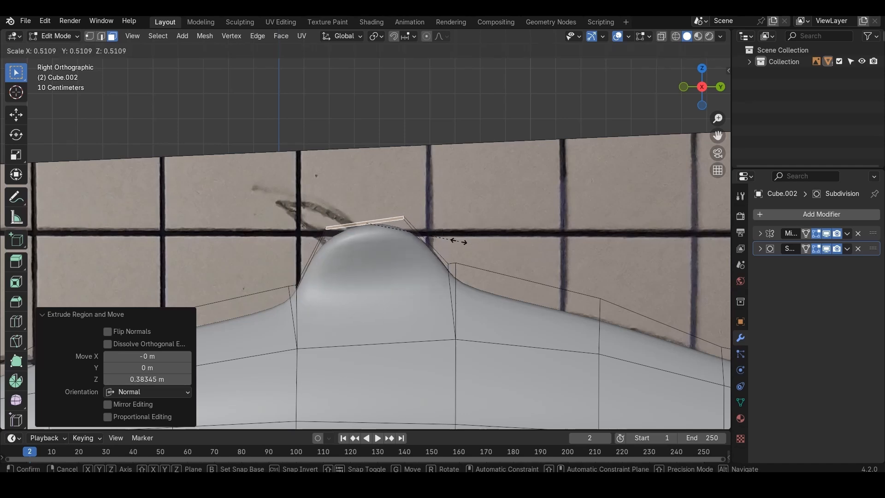
{"action": "key", "text": "Return"}
{"action": "key", "text": "r"}
{"action": "key", "text": "Return"}
Extrude the tilted fin face about 0.241 m and move it back toward the sketched fin tip
{"action": "key", "text": "e"}
{"action": "key", "text": "Return"}
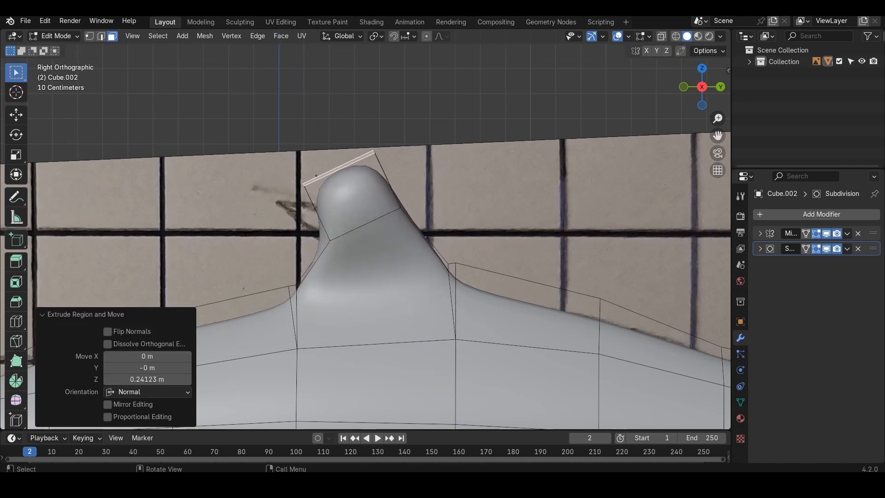
{"action": "key", "text": "g"}
{"action": "key", "text": "Return"}
With X-ray on, move the dorsal fin's rear base vertices about 0.1 m forward and slightly down to the sketched fin base
{"action": "key", "text": "1"}
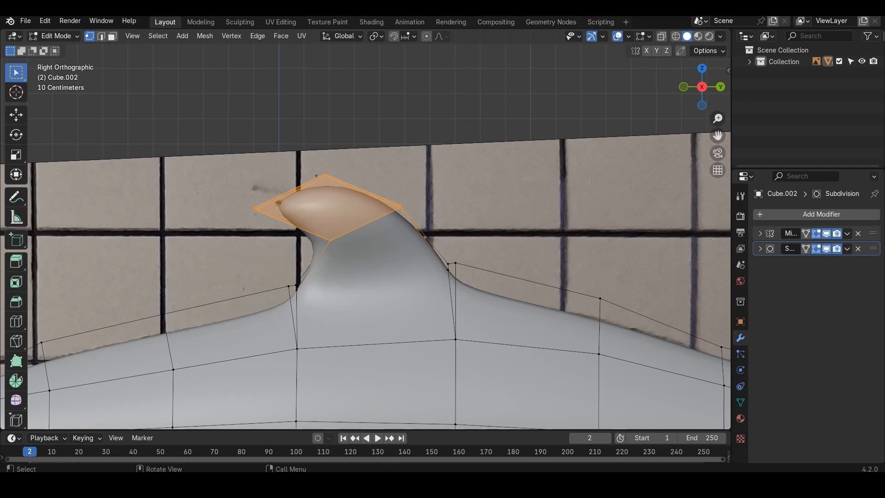
{"action": "left_click_drag", "start_coordinate": [310, 159], "coordinate": [342, 188]}
{"action": "key", "text": "alt+z"}
{"action": "scroll", "coordinate": [315, 334], "scroll_direction": "up", "scroll_amount": 5}
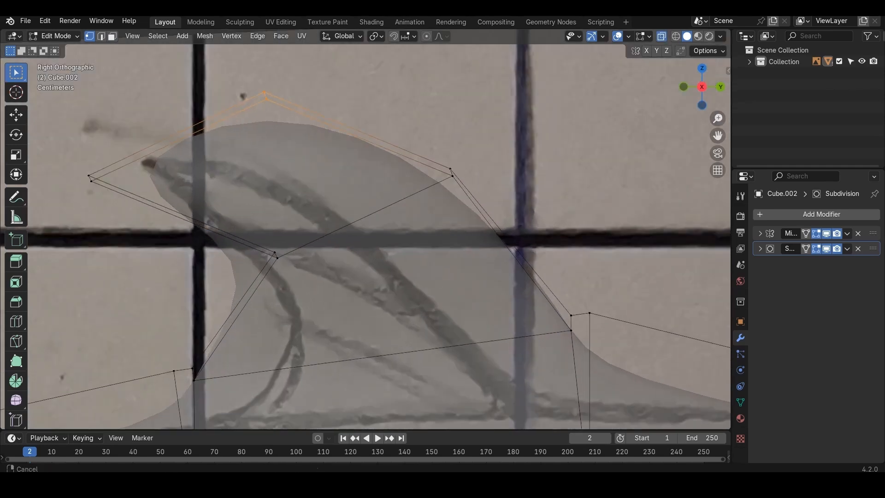
{"action": "key", "text": "g"}
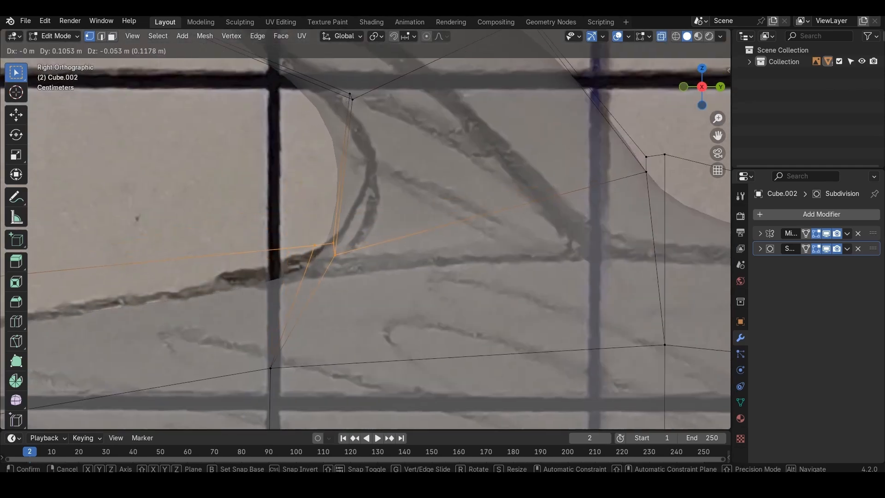
{"action": "key", "text": "Return"}
Move the dorsal fin's front base vertices backward and down toward the sketched back line
{"action": "scroll", "coordinate": [544, 194], "scroll_direction": "down", "scroll_amount": 2}
{"action": "middle_click_drag", "start_coordinate": [544, 193], "coordinate": [413, 194], "text": "shift"}
{"action": "left_click_drag", "start_coordinate": [411, 163], "coordinate": [459, 202]}
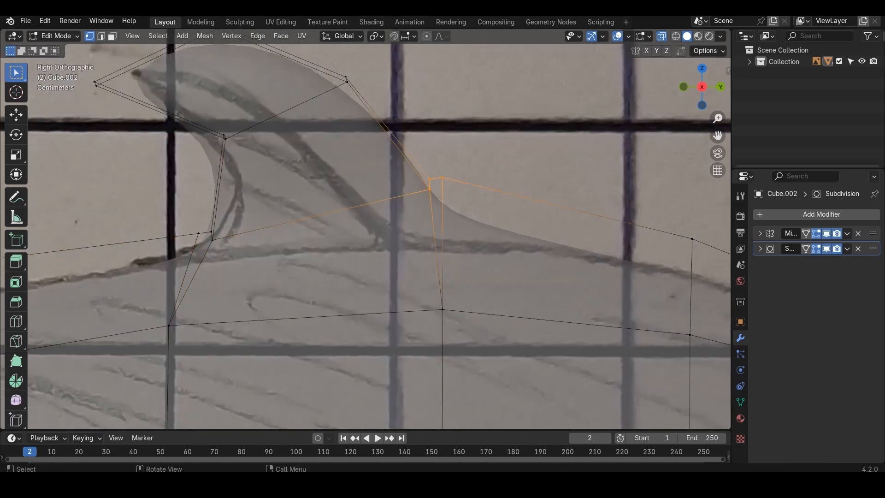
{"action": "key", "text": "g"}
{"action": "key", "text": "Return"}
Move the fin's middle front and rear vertices inward to match the sketched fin width
{"action": "left_click_drag", "start_coordinate": [324, 61], "coordinate": [369, 100]}
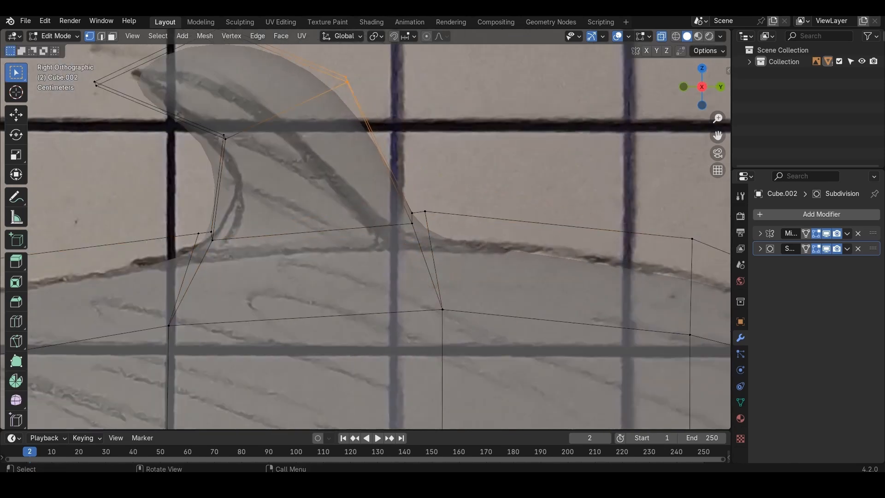
{"action": "key", "text": "g"}
{"action": "key", "text": "Return"}
{"action": "left_click", "coordinate": [225, 138]}
{"action": "key", "text": "g"}
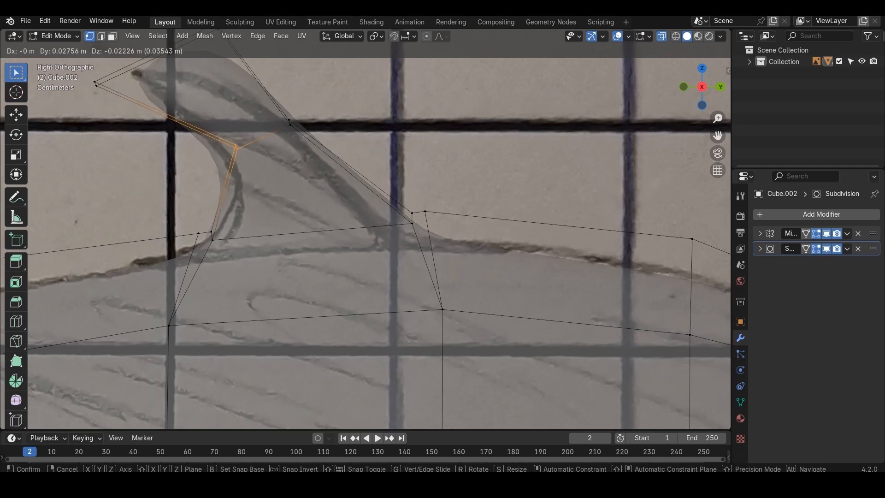
{"action": "key", "text": "Return"}
Move the fin's rearmost tip vertices about 0.033 m backward and 0.032 m up
{"action": "left_click_drag", "start_coordinate": [79, 67], "coordinate": [113, 100]}
{"action": "key", "text": "g"}
{"action": "left_click", "coordinate": [98, 85]}
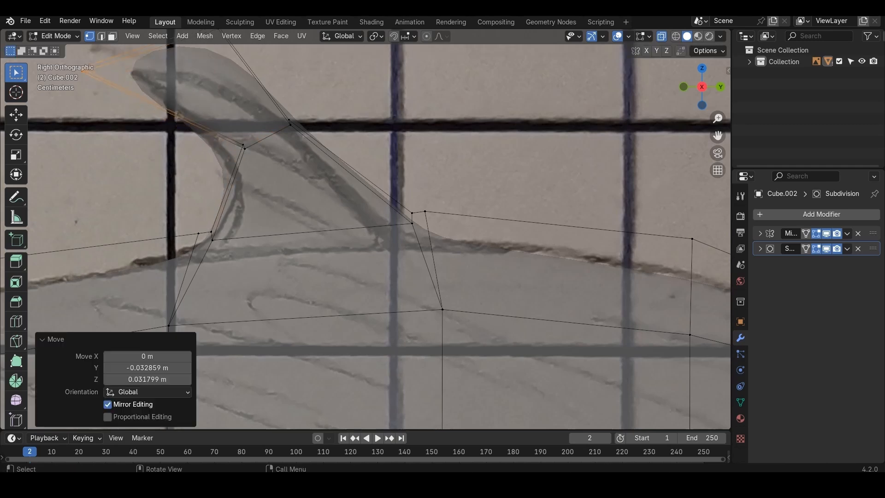
Move the fin's upper tip vertices about 0.019 m backward and 0.092 m down, and return to Object Mode with X-ray off
{"action": "middle_click_drag", "start_coordinate": [199, 79], "coordinate": [166, 159], "text": "shift"}
{"action": "left_click_drag", "start_coordinate": [166, 90], "coordinate": [203, 125]}
{"action": "key", "text": "g"}
{"action": "key", "text": "Return"}
{"action": "scroll", "coordinate": [369, 230], "scroll_direction": "down", "scroll_amount": 5}
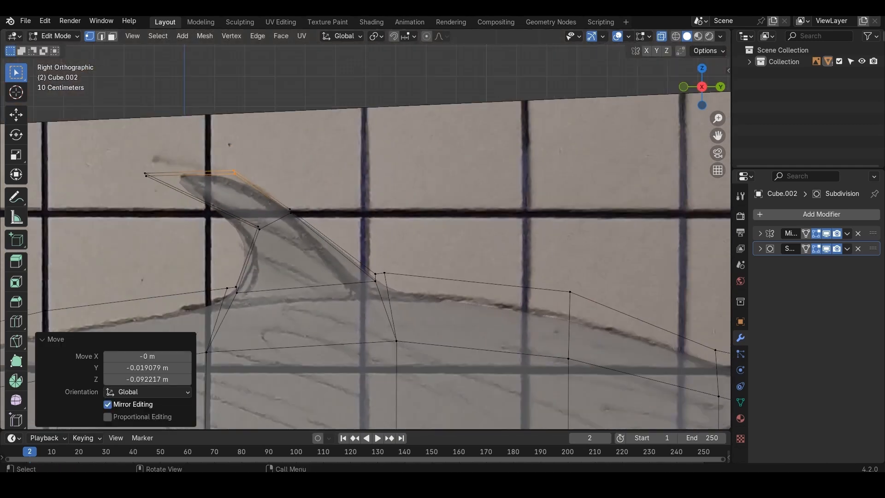
{"action": "key", "text": "Tab"}
{"action": "key", "text": "alt+z"}
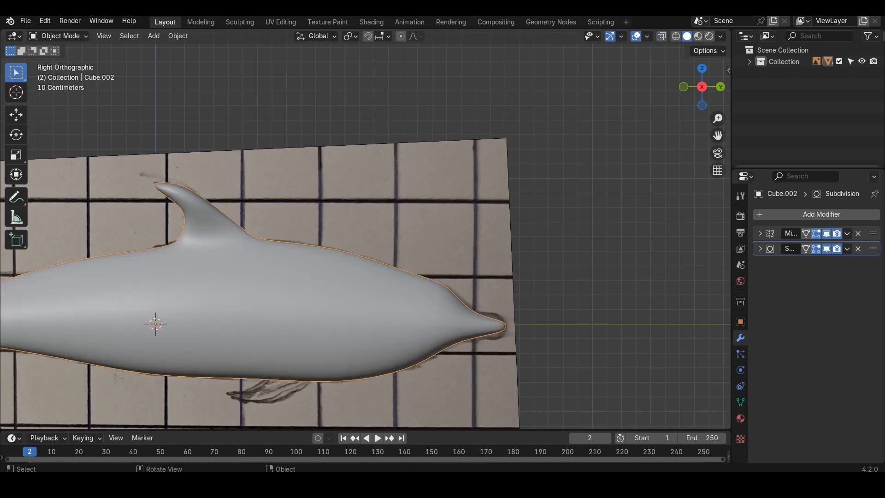
In Edit Mode, move the fin's selected upper tip vertices along X toward the midline to thin the tip
{"action": "scroll", "coordinate": [366, 237], "scroll_direction": "down", "scroll_amount": 3}
{"action": "middle_click_drag", "start_coordinate": [365, 237], "coordinate": [380, 248]}
{"action": "scroll", "coordinate": [365, 237], "scroll_direction": "up", "scroll_amount": 2}
{"action": "key", "text": "Tab"}
{"action": "key", "text": "g"}
{"action": "key", "text": "x"}
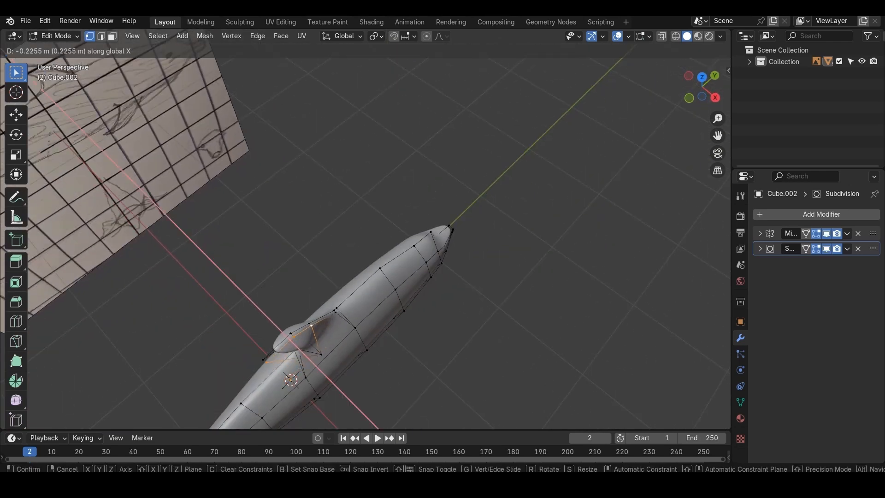
{"action": "left_click", "coordinate": [311, 325]}
Move the outer vertex at the dorsal fin's front base along the X axis
{"action": "middle_click_drag", "start_coordinate": [314, 326], "coordinate": [343, 295]}
{"action": "left_click", "coordinate": [398, 319]}
{"action": "mouse_move", "coordinate": [397, 319]}
{"action": "middle_mouse_down"}
{"action": "mouse_move", "coordinate": [376, 295]}
{"action": "mouse_move", "coordinate": [400, 314]}
{"action": "middle_mouse_up"}
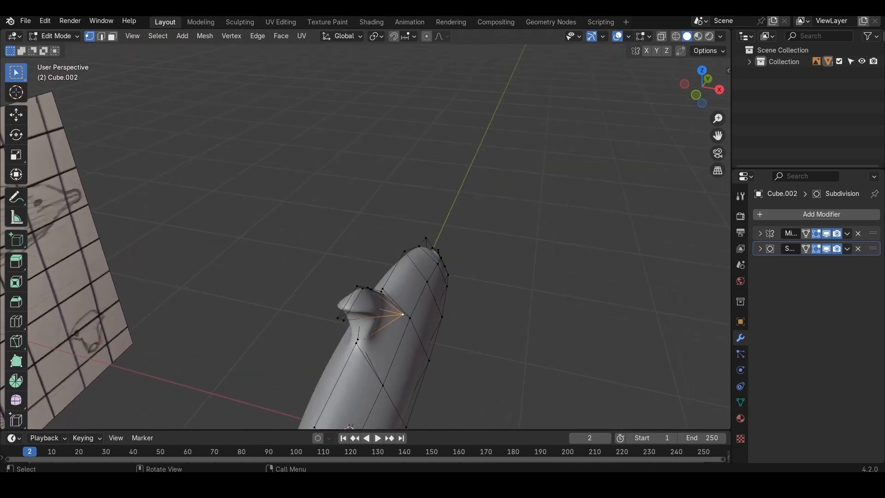
{"action": "key", "text": "g"}
{"action": "key", "text": "x"}
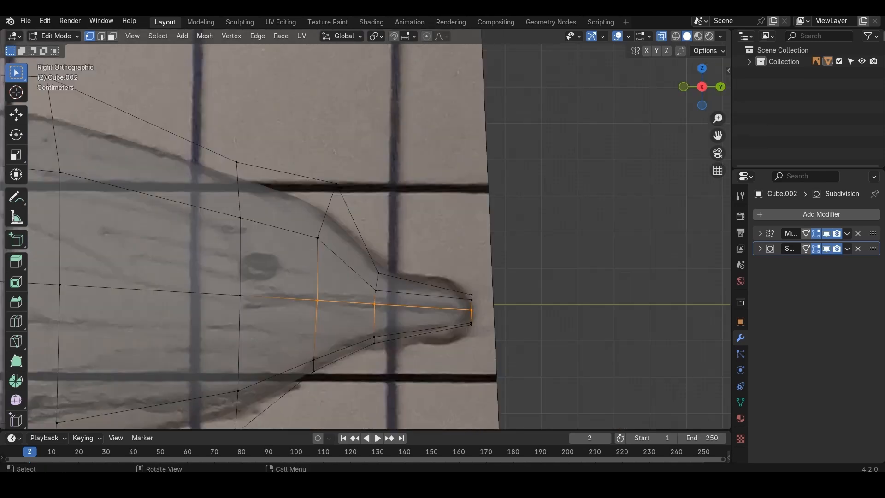
Slide the side edge line running from the head to the snout tip downward with a factor of -0.294
{"action": "left_click", "coordinate": [240, 295], "text": "shift"}
{"action": "key", "text": "g"}
{"action": "key", "text": "g"}
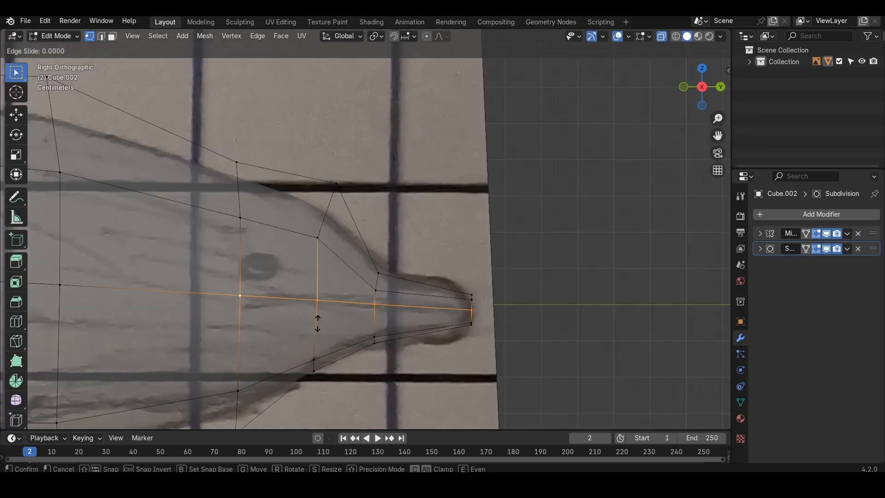
{"action": "key", "text": "Return"}
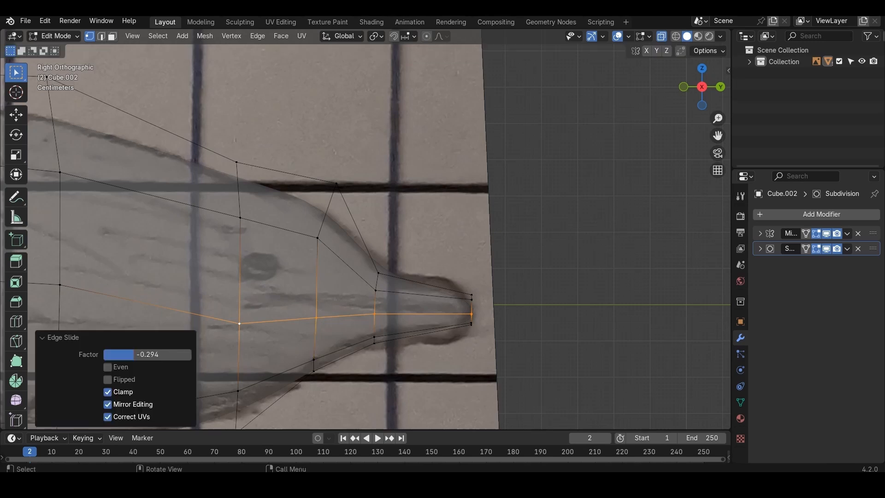
Inset the side faces above the lowered edge line, from the head to the snout tip, by about 0.006 m
{"action": "scroll", "coordinate": [365, 230], "scroll_direction": "down", "scroll_amount": 1}
{"action": "scroll", "coordinate": [365, 230], "scroll_direction": "up", "scroll_amount": 2}
{"action": "middle_click_drag", "start_coordinate": [365, 258], "coordinate": [372, 203], "text": "shift"}
{"action": "left_click", "coordinate": [113, 36]}
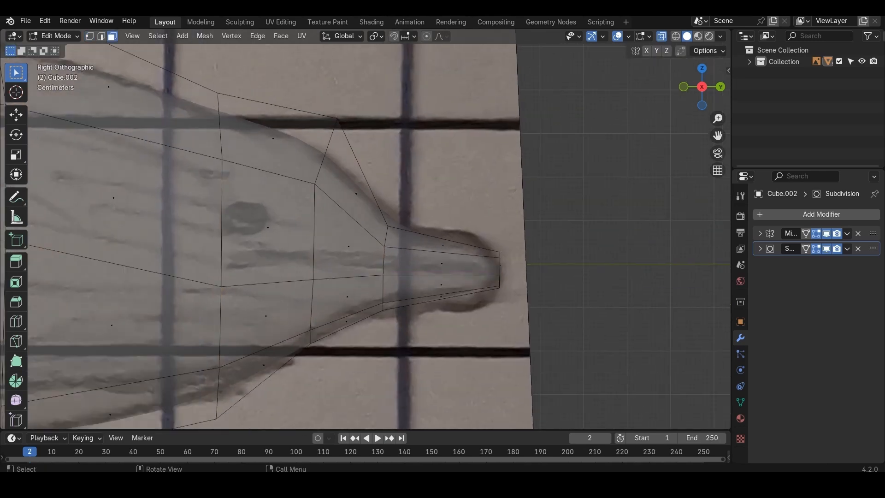
{"action": "left_click", "coordinate": [268, 227]}
{"action": "left_click", "coordinate": [348, 246], "text": "shift"}
{"action": "left_click", "coordinate": [442, 264], "text": "shift"}
{"action": "middle_click_drag", "start_coordinate": [442, 264], "coordinate": [443, 291]}
{"action": "left_click", "coordinate": [250, 256], "text": "shift"}
{"action": "key", "text": "i"}
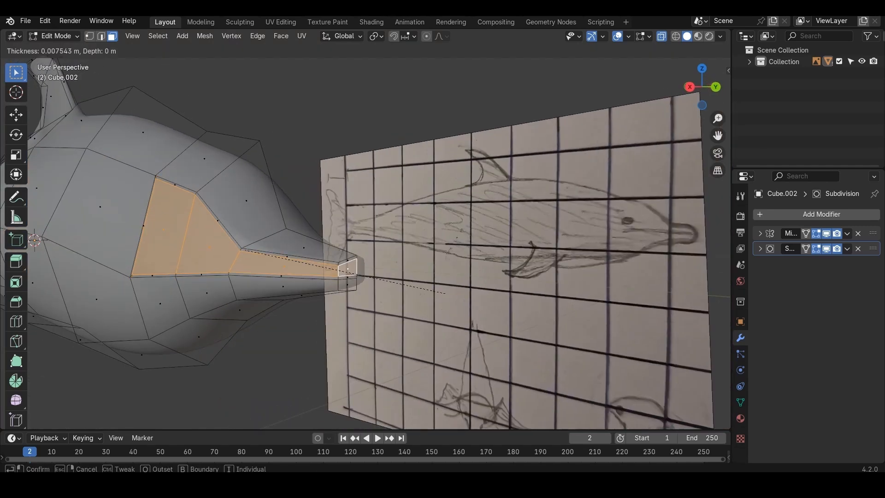
{"action": "left_click", "coordinate": [445, 293]}
{"action": "key", "text": "i"}
{"action": "left_click", "coordinate": [443, 291]}
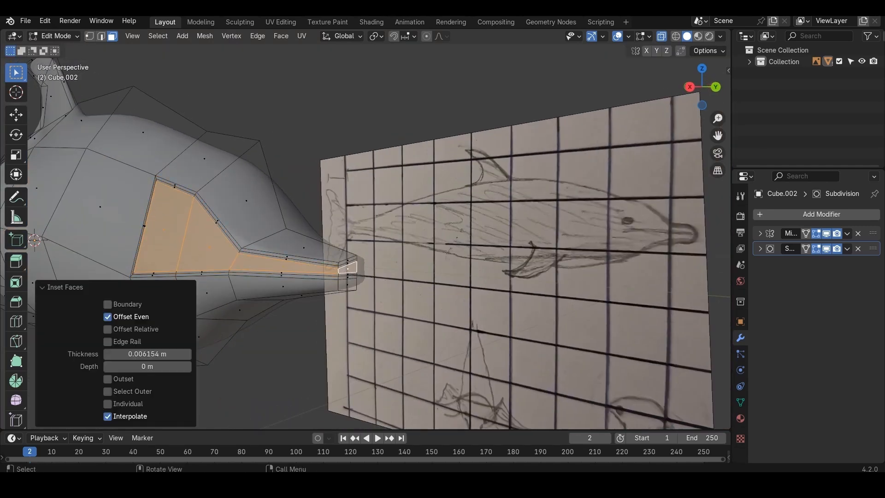
{"action": "middle_click_drag", "start_coordinate": [443, 292], "coordinate": [499, 291]}
{"action": "scroll", "coordinate": [499, 291], "scroll_direction": "up", "scroll_amount": 3}
{"action": "key", "text": "ctrl+z"}
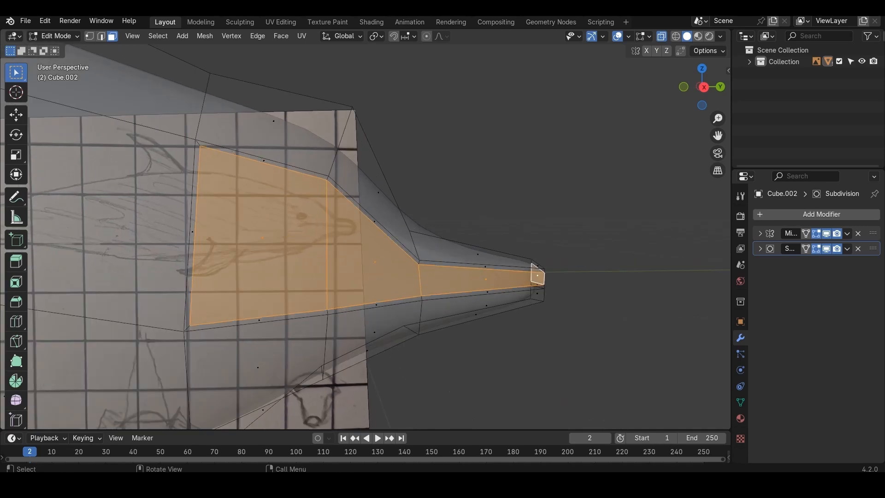
Slide the upper rear edge of the inset head faces down to the sketched mouth line
{"action": "key", "text": "KP_3"}
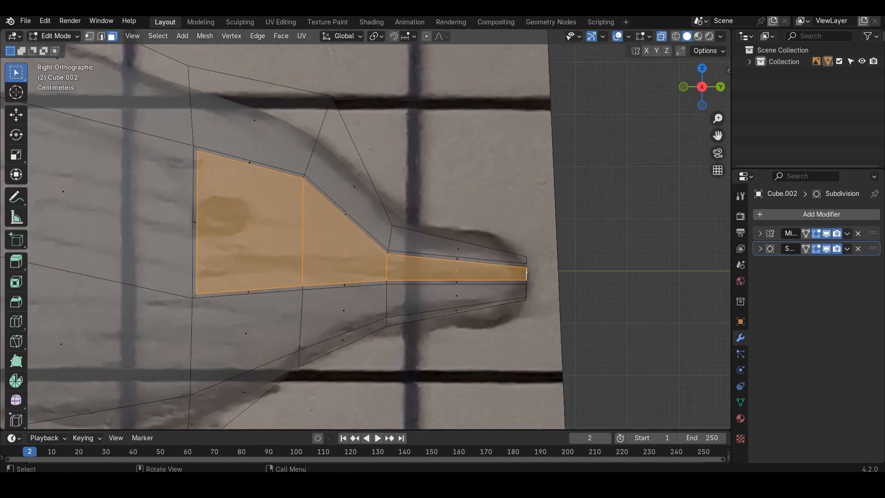
{"action": "key", "text": "1"}
{"action": "left_click", "coordinate": [198, 151]}
{"action": "key", "text": "g"}
{"action": "key", "text": "g"}
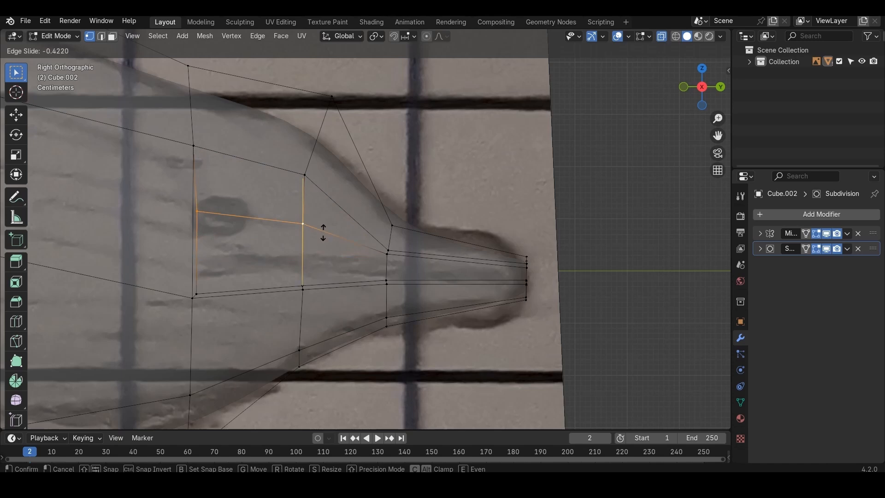
{"action": "left_click", "coordinate": [325, 251]}
Raise the rear lower corner of the inset mouth strip and slide its lower edge vertices upward to narrow the strip
{"action": "left_click", "coordinate": [196, 249]}
{"action": "left_click", "coordinate": [197, 293], "text": "shift"}
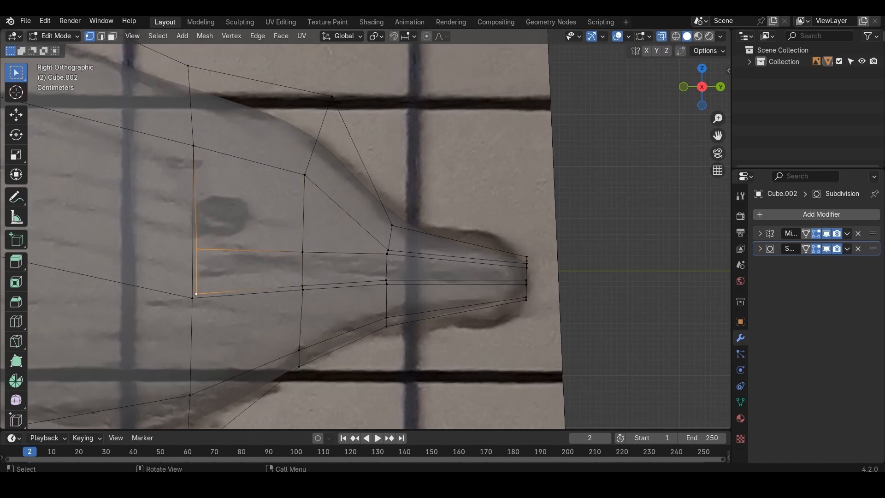
{"action": "key", "text": "g"}
{"action": "left_click", "coordinate": [202, 284]}
{"action": "left_click", "coordinate": [303, 286]}
{"action": "key", "text": "g"}
{"action": "key", "text": "g"}
{"action": "left_click", "coordinate": [302, 272]}
{"action": "left_click", "coordinate": [386, 280]}
{"action": "key", "text": "g"}
{"action": "key", "text": "g"}
{"action": "left_click", "coordinate": [387, 275]}
Slide the upper edge vertices of the mouth strip downward at the head and at the snout base
{"action": "left_click", "coordinate": [302, 252]}
{"action": "key", "text": "g"}
{"action": "key", "text": "g"}
{"action": "left_click", "coordinate": [303, 257]}
{"action": "left_click", "coordinate": [217, 255]}
{"action": "left_click", "coordinate": [388, 254]}
{"action": "key", "text": "g"}
{"action": "key", "text": "g"}
{"action": "left_click", "coordinate": [389, 258]}
Slide the mouth strip's vertices at the snout tip closer together, using a factor of about 0.194 for the upper one
{"action": "left_click", "coordinate": [527, 268]}
{"action": "key", "text": "g"}
{"action": "key", "text": "g"}
{"action": "left_click", "coordinate": [536, 277]}
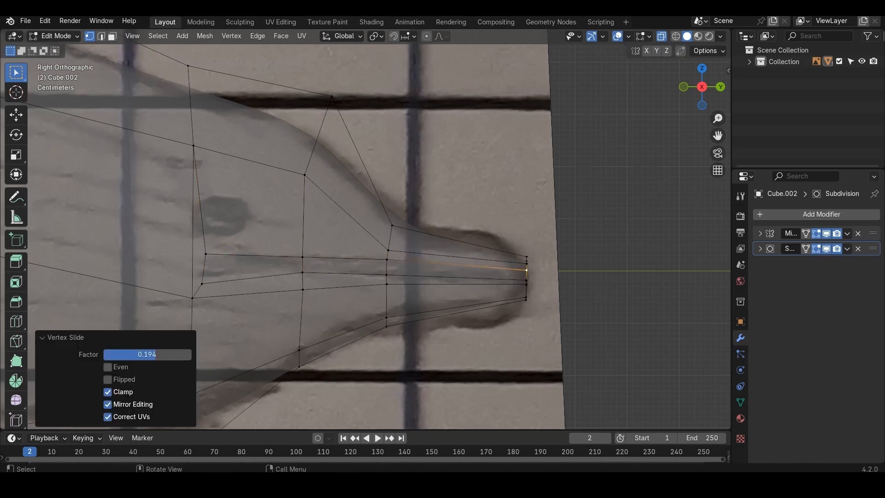
{"action": "middle_click_drag", "start_coordinate": [536, 277], "coordinate": [477, 268]}
{"action": "left_click", "coordinate": [294, 228]}
{"action": "key", "text": "g"}
{"action": "key", "text": "g"}
{"action": "left_click", "coordinate": [300, 252]}
Inset the row of mouth strip faces, from the mouth corner to the snout tip, by about 0.005 m
{"action": "left_click", "coordinate": [112, 36]}
{"action": "middle_click_drag", "start_coordinate": [341, 235], "coordinate": [457, 261]}
{"action": "left_click", "coordinate": [461, 264]}
{"action": "left_click", "coordinate": [286, 266], "text": "ctrl"}
{"action": "middle_click_drag", "start_coordinate": [286, 266], "coordinate": [203, 266]}
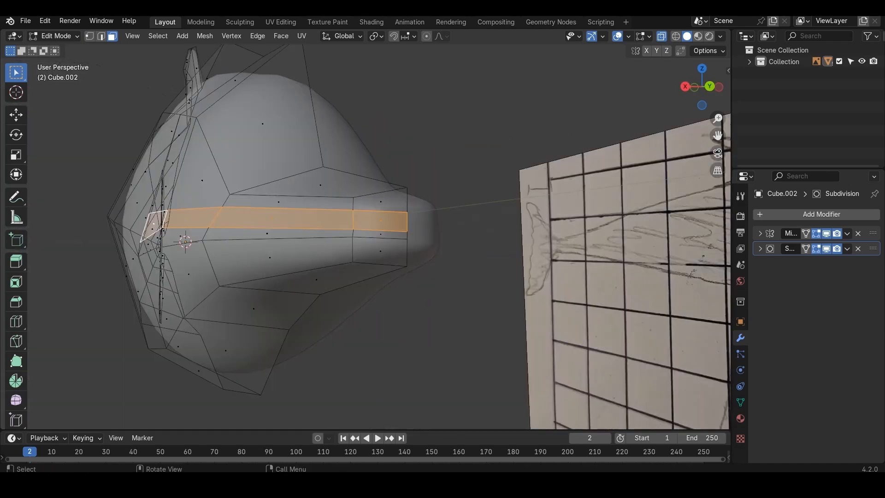
{"action": "key", "text": "i"}
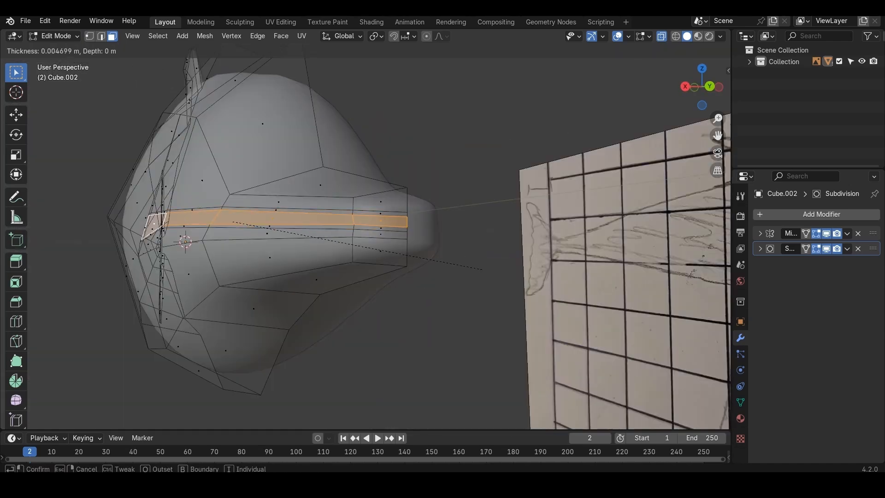
{"action": "key", "text": "Return"}
Scale the two inner vertices at the mouth corner closer together and move them forward toward the snout
{"action": "key", "text": "KP_3"}
{"action": "scroll", "coordinate": [344, 264], "scroll_direction": "up", "scroll_amount": 4}
{"action": "key", "text": "1"}
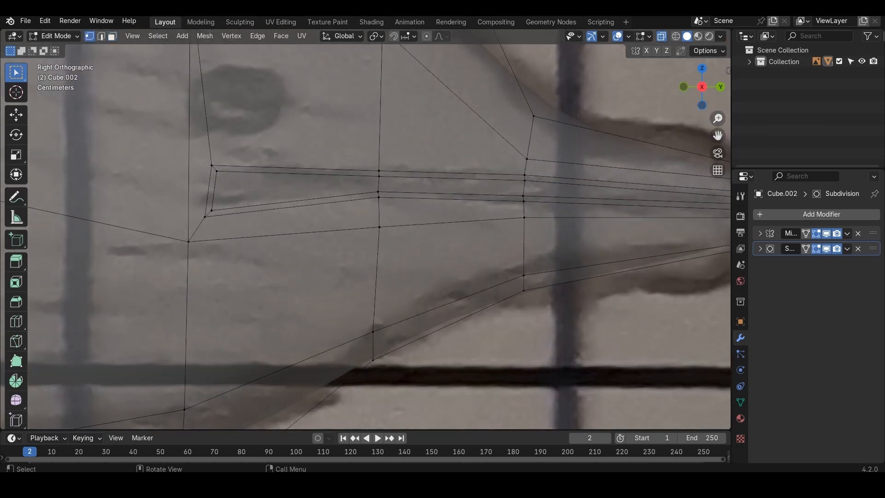
{"action": "left_click", "coordinate": [212, 210], "text": "shift"}
{"action": "key", "text": "s"}
{"action": "left_click", "coordinate": [244, 214]}
{"action": "key", "text": "g"}
{"action": "left_click", "coordinate": [251, 216]}
Scale the inner mouth strip's vertex pairs closer together at the middle of the mouth and at the snout base
{"action": "left_click", "coordinate": [379, 177]}
{"action": "left_click", "coordinate": [379, 197], "text": "shift"}
{"action": "left_click", "coordinate": [378, 191]}
{"action": "left_click", "coordinate": [378, 176], "text": "shift"}
{"action": "key", "text": "s"}
{"action": "left_click", "coordinate": [430, 232]}
{"action": "left_click", "coordinate": [525, 180]}
{"action": "left_click", "coordinate": [523, 196], "text": "shift"}
{"action": "key", "text": "s"}
{"action": "left_click", "coordinate": [533, 215]}
{"action": "scroll", "coordinate": [533, 215], "scroll_direction": "down", "scroll_amount": 3}
Delete the inner row of mouth strip faces from the corner to the snout tip to open the mouth
{"action": "key", "text": "3"}
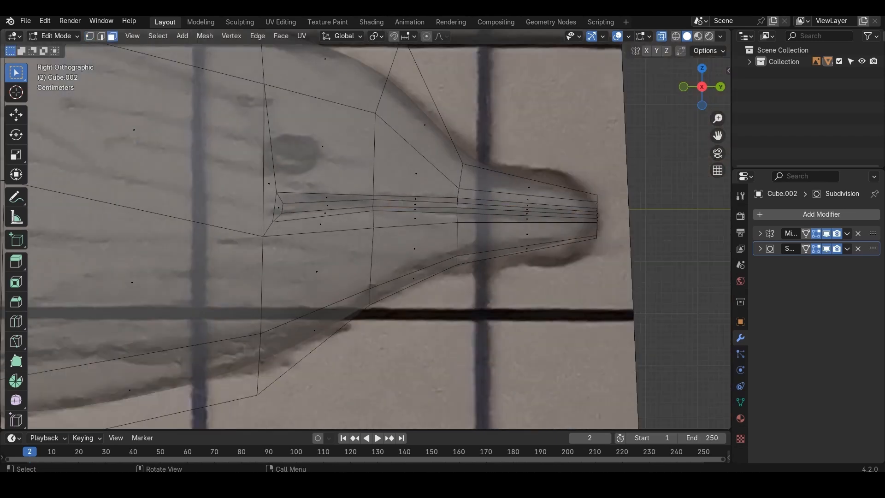
{"action": "left_click", "coordinate": [327, 206]}
{"action": "scroll", "coordinate": [328, 206], "scroll_direction": "down", "scroll_amount": 2}
{"action": "middle_click_drag", "start_coordinate": [415, 208], "coordinate": [327, 208]}
{"action": "scroll", "coordinate": [366, 229], "scroll_direction": "up", "scroll_amount": 2}
{"action": "left_click", "coordinate": [437, 200], "text": "ctrl"}
{"action": "scroll", "coordinate": [437, 201], "scroll_direction": "down", "scroll_amount": 3}
{"action": "key", "text": "x"}
{"action": "left_click", "coordinate": [396, 255]}
Extrude the lower jaw's centre-line vertex backward from the snout tip in several segments, working from the top view
{"action": "middle_click_drag", "start_coordinate": [395, 255], "coordinate": [378, 258]}
{"action": "scroll", "coordinate": [450, 259], "scroll_direction": "up", "scroll_amount": 4}
{"action": "scroll", "coordinate": [378, 258], "scroll_direction": "down", "scroll_amount": 3}
{"action": "key", "text": "1"}
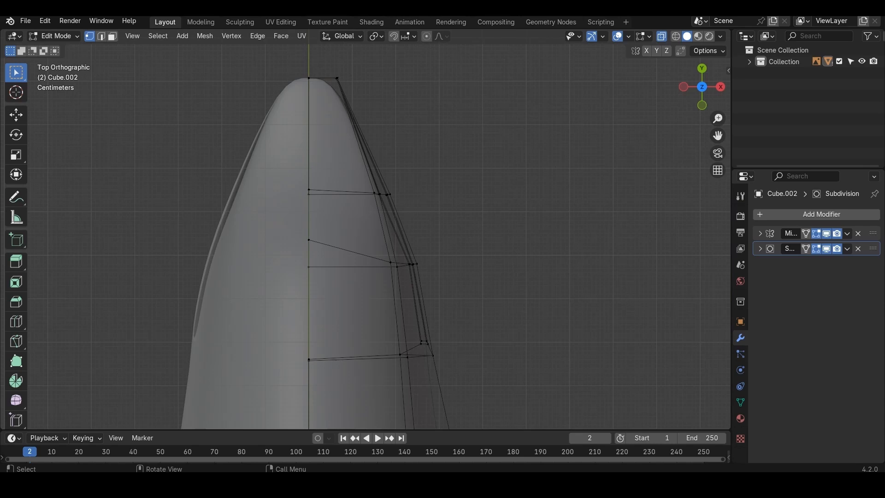
{"action": "key", "text": "g"}
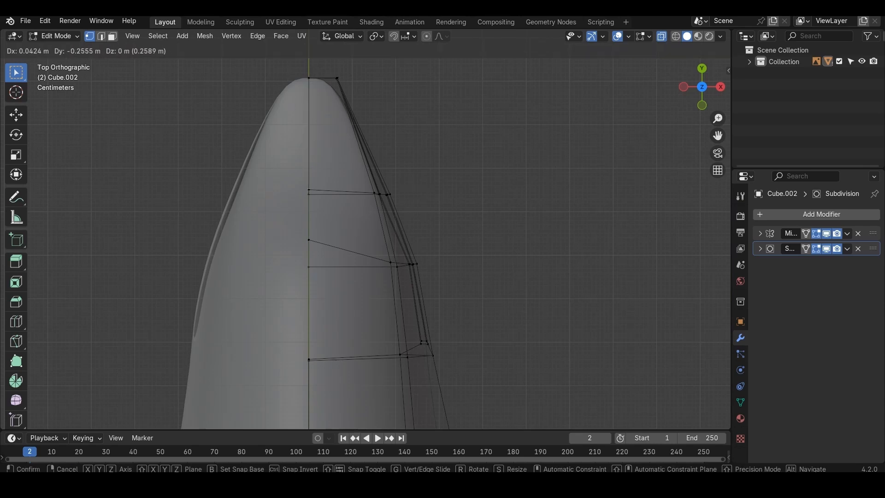
{"action": "left_click", "coordinate": [309, 189]}
{"action": "key", "text": "e"}
{"action": "left_click", "coordinate": [308, 221]}
{"action": "key", "text": "e"}
{"action": "left_click", "coordinate": [309, 264]}
{"action": "key", "text": "e"}
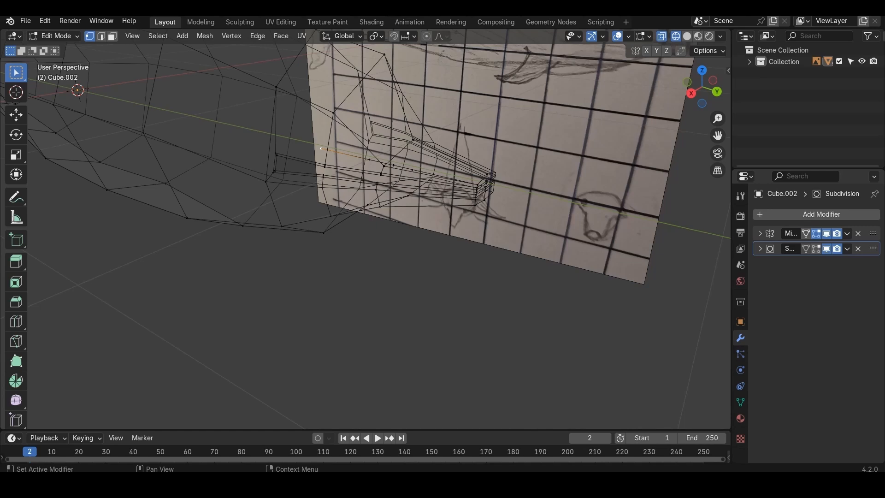
Fill the rear and middle faces of the mouth floor between the extruded centre line and the lower lip edge
{"action": "key", "text": "ctrl+z"}
{"action": "middle_click_drag", "start_coordinate": [461, 207], "coordinate": [239, 229]}
{"action": "scroll", "coordinate": [365, 237], "scroll_direction": "up", "scroll_amount": 3}
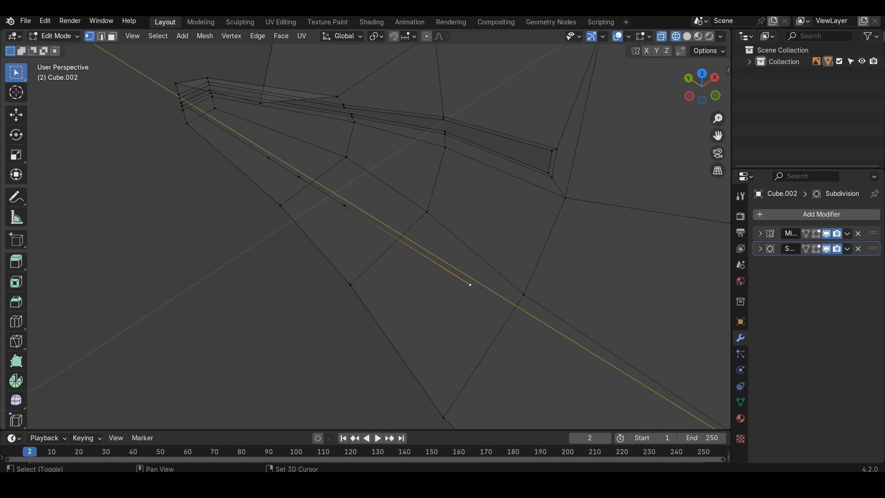
{"action": "left_click", "coordinate": [345, 205], "text": "shift"}
{"action": "key", "text": "f"}
{"action": "left_click", "coordinate": [299, 177]}
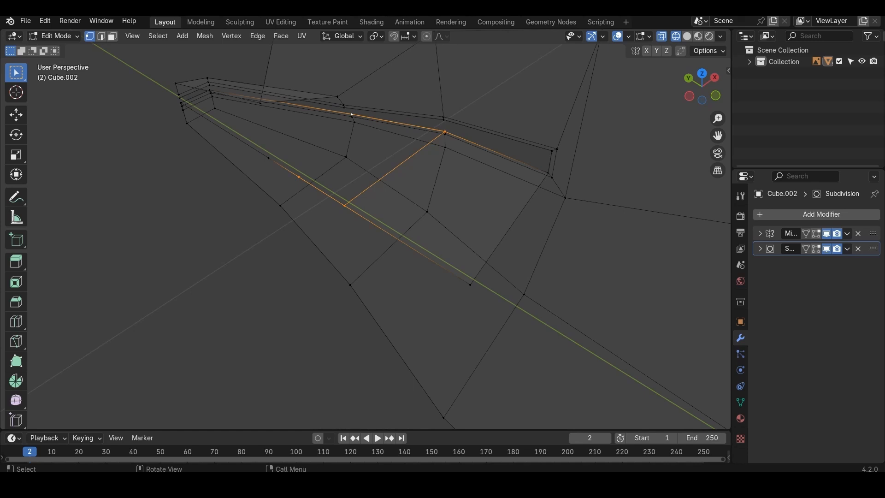
{"action": "key", "text": "f"}
Dissolve the surplus vertex on the mouth floor's centre line near the snout tip
{"action": "middle_click_drag", "start_coordinate": [369, 231], "coordinate": [351, 193]}
{"action": "left_click", "coordinate": [484, 150]}
{"action": "key", "text": "x"}
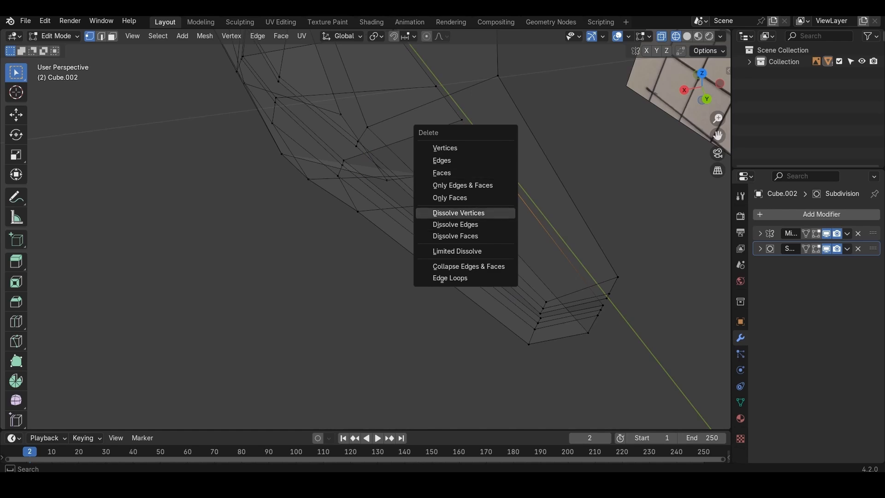
{"action": "key", "text": "Return"}
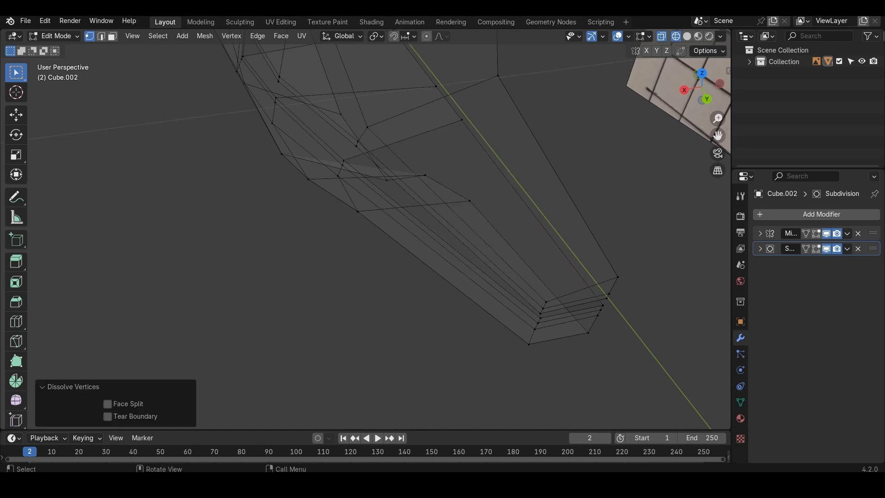
Fill the front face of the mouth floor between the centre line, the lower lip edge and the snout tip
{"action": "left_click", "coordinate": [462, 120]}
{"action": "left_click", "coordinate": [343, 160], "text": "shift"}
{"action": "middle_click_drag", "start_coordinate": [343, 160], "coordinate": [275, 146]}
{"action": "scroll", "coordinate": [365, 229], "scroll_direction": "up", "scroll_amount": 3}
{"action": "middle_click_drag", "start_coordinate": [323, 175], "coordinate": [323, 143], "text": "shift"}
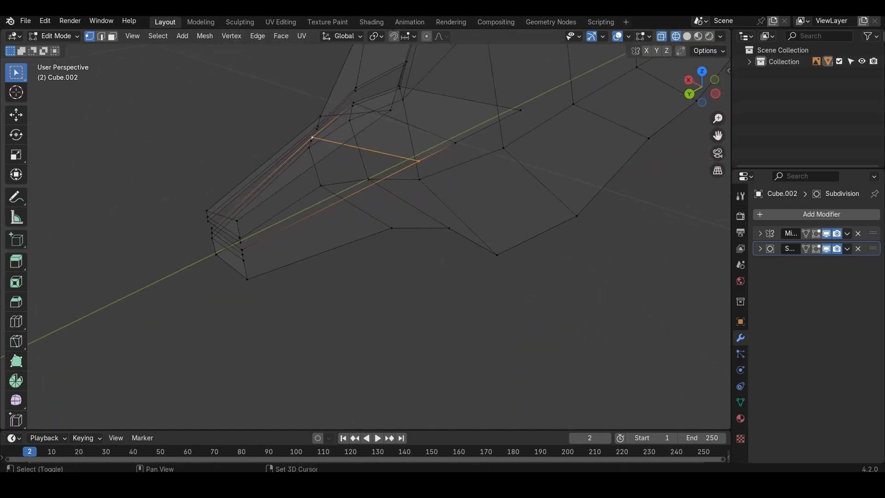
{"action": "left_click", "coordinate": [242, 250], "text": "shift"}
{"action": "middle_click_drag", "start_coordinate": [242, 250], "coordinate": [305, 250]}
{"action": "middle_click_drag", "start_coordinate": [336, 209], "coordinate": [415, 182]}
{"action": "left_click", "coordinate": [490, 134], "text": "shift"}
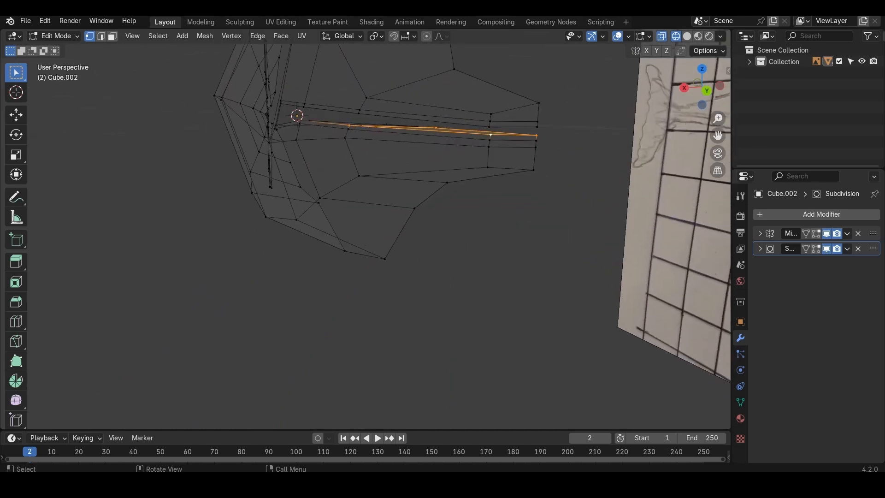
{"action": "middle_click_drag", "start_coordinate": [490, 135], "coordinate": [468, 156]}
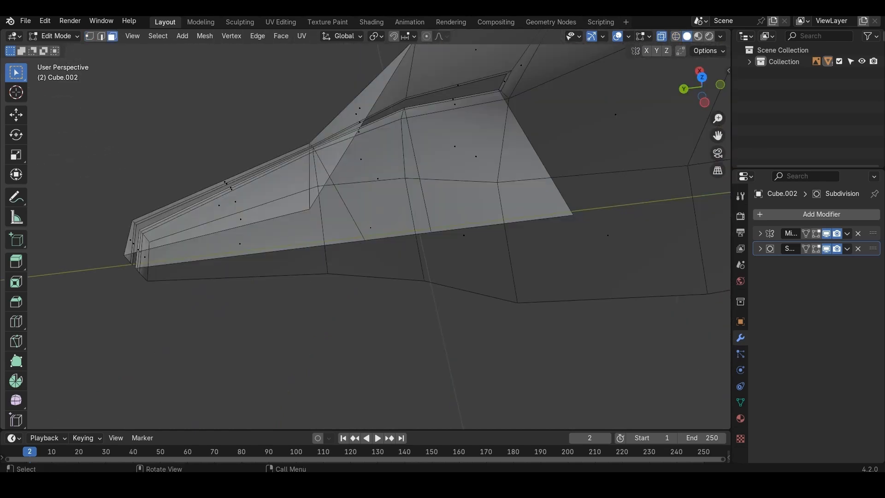
Inset the three mouth floor faces by 0.0275 m and lower them about 0.013 m along the Z axis
{"action": "key", "text": "alt+z"}
{"action": "middle_click_drag", "start_coordinate": [434, 244], "coordinate": [415, 243]}
{"action": "left_click", "coordinate": [296, 159]}
{"action": "left_click", "coordinate": [371, 154], "text": "shift"}
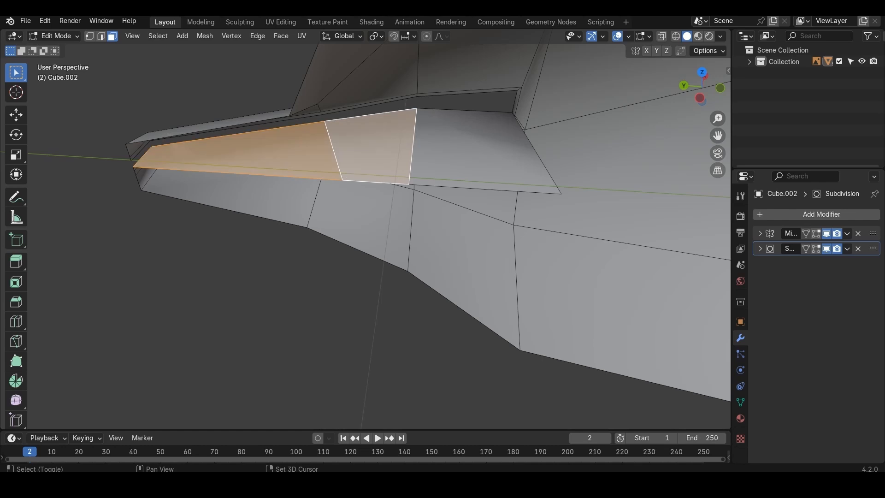
{"action": "left_click", "coordinate": [452, 153], "text": "shift"}
{"action": "key", "text": "i"}
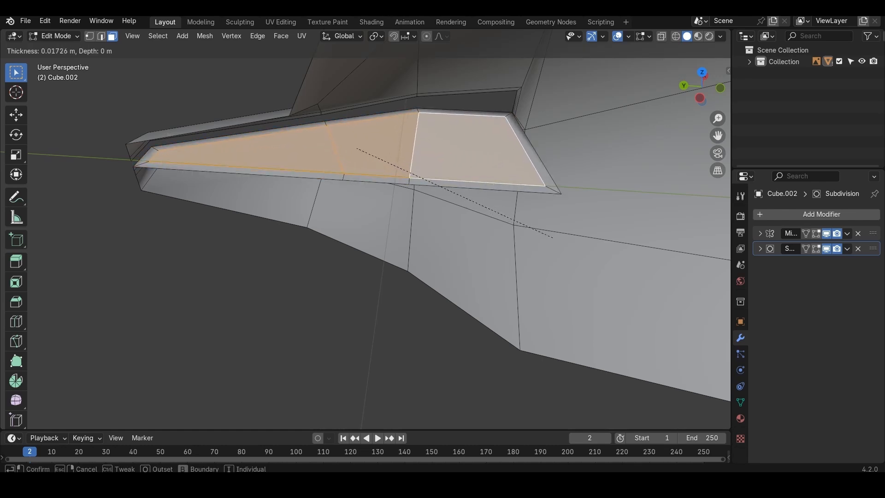
{"action": "left_click", "coordinate": [551, 236]}
{"action": "key", "text": "g"}
{"action": "key", "text": "z"}
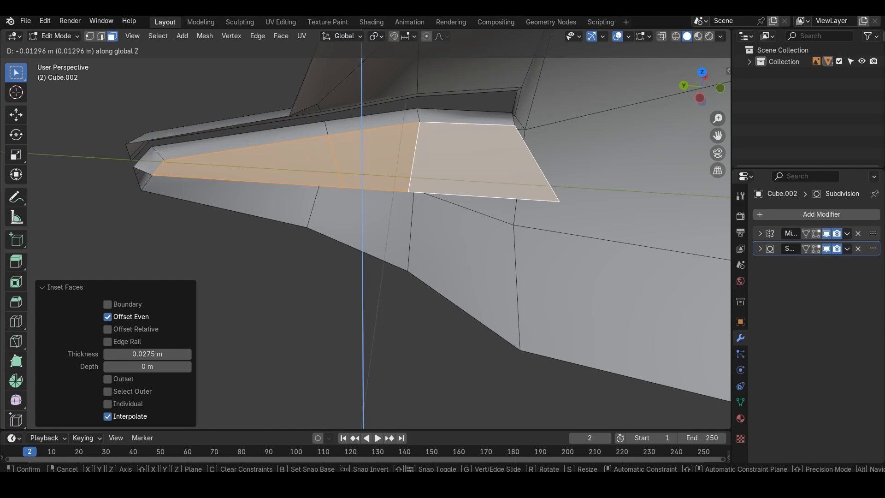
{"action": "key", "text": "Return"}
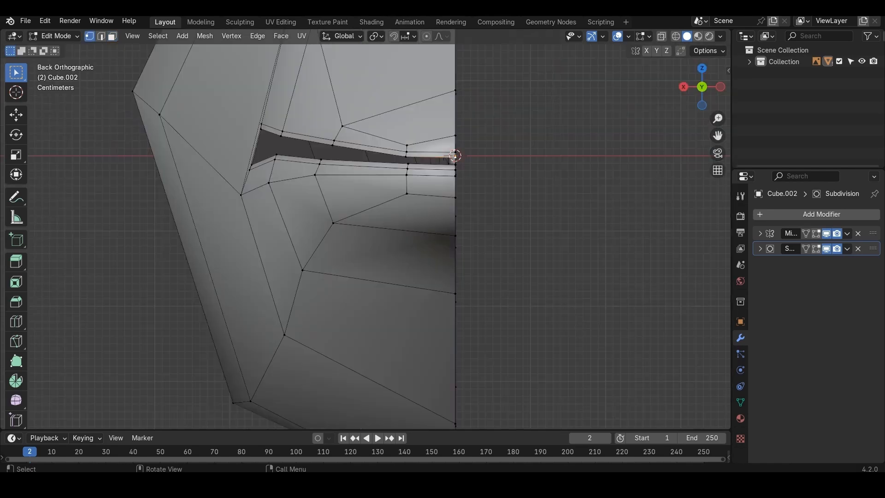
Extrude the upper jaw's centre-line vertex backward in several segments and move the last one about -0.148 m along Y
{"action": "left_click", "coordinate": [702, 68]}
{"action": "scroll", "coordinate": [380, 229], "scroll_direction": "down", "scroll_amount": 6}
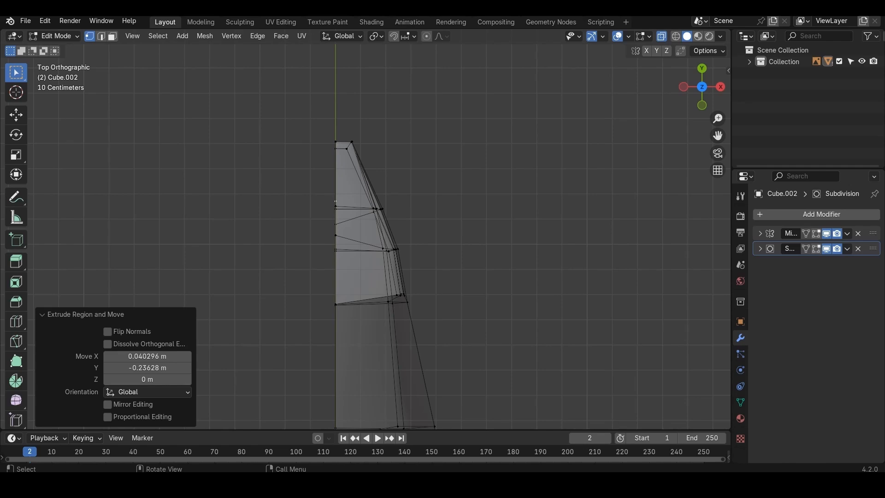
{"action": "key", "text": "e"}
{"action": "key", "text": "Return"}
{"action": "key", "text": "e"}
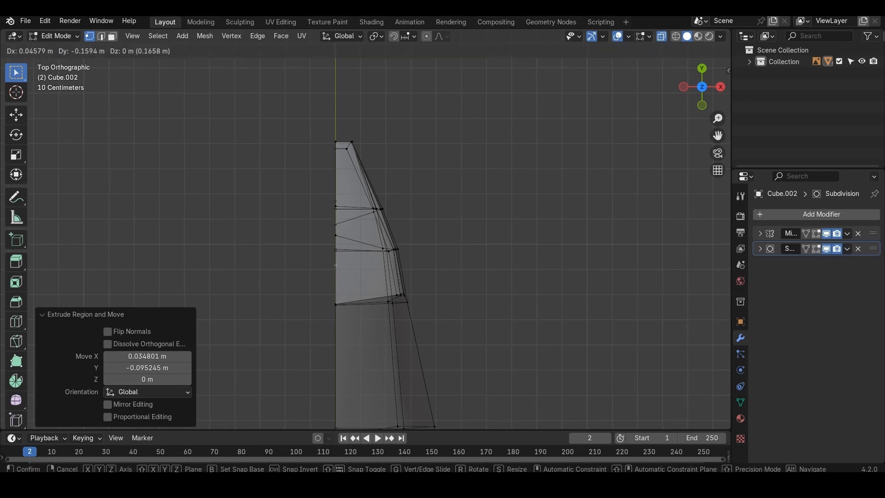
{"action": "key", "text": "Return"}
{"action": "scroll", "coordinate": [366, 231], "scroll_direction": "down", "scroll_amount": 1}
{"action": "middle_click_drag", "start_coordinate": [340, 259], "coordinate": [369, 259]}
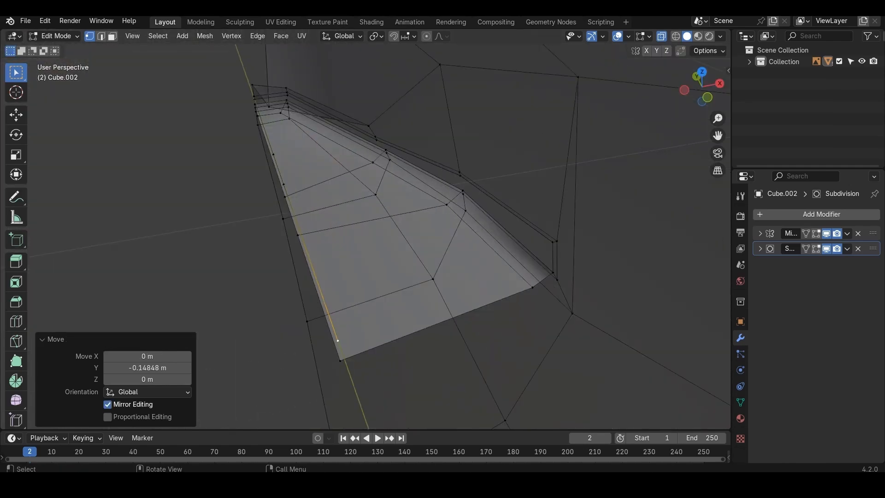
Fill the rear face of the mouth roof between the upper lip edge and the extruded centre line
{"action": "key", "text": "alt+z"}
{"action": "middle_click_drag", "start_coordinate": [369, 258], "coordinate": [356, 242]}
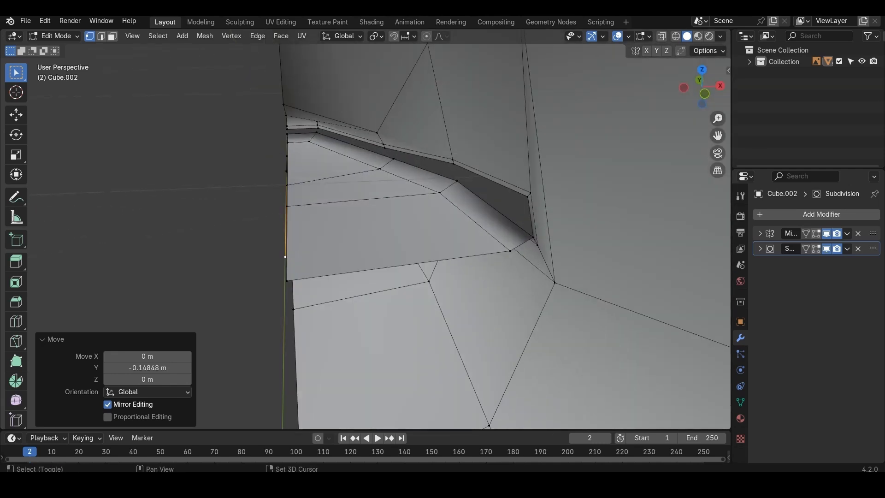
{"action": "left_click", "coordinate": [528, 197], "text": "shift"}
{"action": "left_click", "coordinate": [453, 163], "text": "shift"}
{"action": "middle_click_drag", "start_coordinate": [453, 163], "coordinate": [477, 186]}
{"action": "left_click", "coordinate": [289, 205], "text": "shift"}
{"action": "key", "text": "f"}
Fill the middle and front faces of the mouth roof up to the snout tip
{"action": "scroll", "coordinate": [295, 206], "scroll_direction": "down", "scroll_amount": 2}
{"action": "left_click", "coordinate": [312, 208]}
{"action": "left_click", "coordinate": [430, 189], "text": "shift"}
{"action": "scroll", "coordinate": [366, 165], "scroll_direction": "up", "scroll_amount": 2}
{"action": "middle_click_drag", "start_coordinate": [365, 165], "coordinate": [380, 142]}
{"action": "left_click", "coordinate": [352, 124], "text": "shift"}
{"action": "left_click", "coordinate": [235, 160], "text": "shift"}
{"action": "key", "text": "f"}
{"action": "scroll", "coordinate": [236, 160], "scroll_direction": "down", "scroll_amount": 2}
{"action": "middle_click_drag", "start_coordinate": [277, 182], "coordinate": [308, 212]}
{"action": "left_click", "coordinate": [327, 176]}
{"action": "left_click", "coordinate": [326, 202], "text": "shift"}
{"action": "key", "text": "f"}
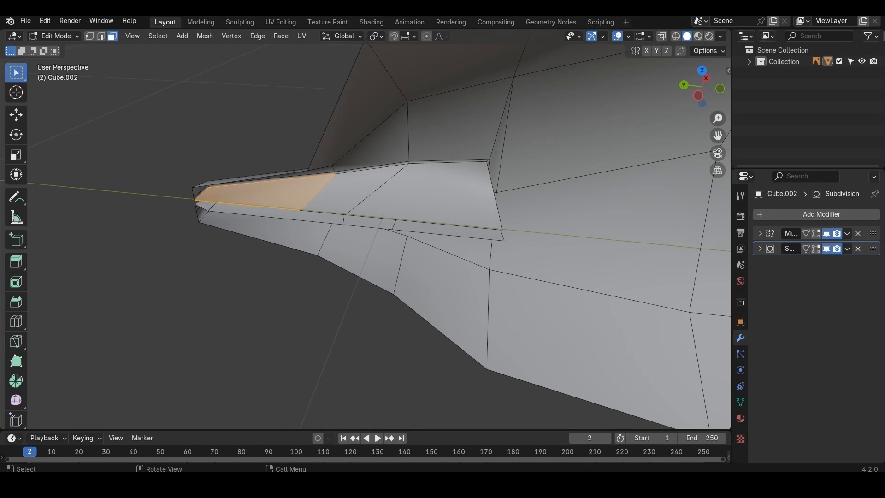
Inset the three mouth roof faces by about 0.035 m and raise them about 0.025 m along the Z axis
{"action": "left_click", "coordinate": [355, 199], "text": "shift"}
{"action": "left_click", "coordinate": [438, 194], "text": "shift"}
{"action": "key", "text": "i"}
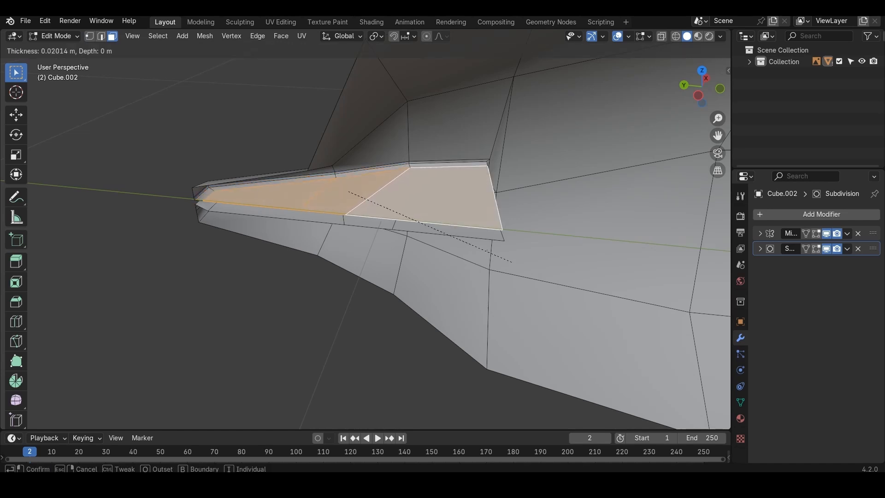
{"action": "key", "text": "Return"}
{"action": "key", "text": "g"}
{"action": "key", "text": "z"}
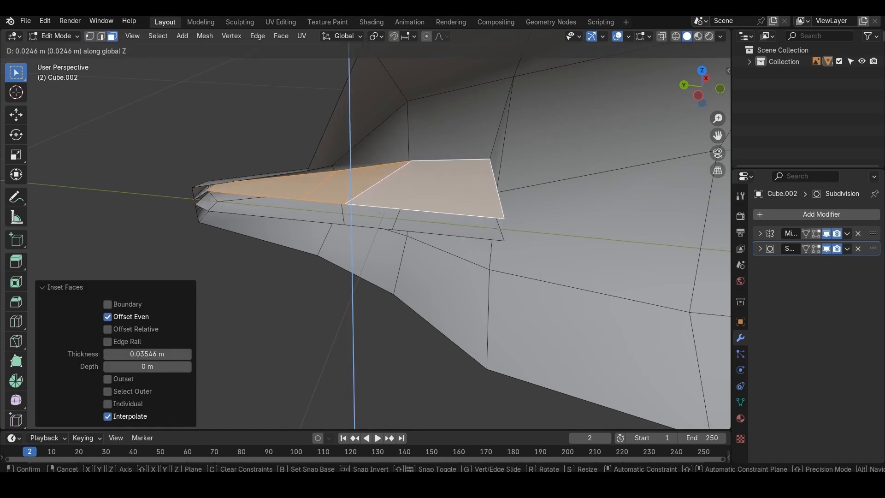
{"action": "key", "text": "Return"}
Turn on proportional editing with Smooth falloff limited to connected geometry, keeping the body in Edit Mode and side view
{"action": "scroll", "coordinate": [365, 231], "scroll_direction": "down", "scroll_amount": 2}
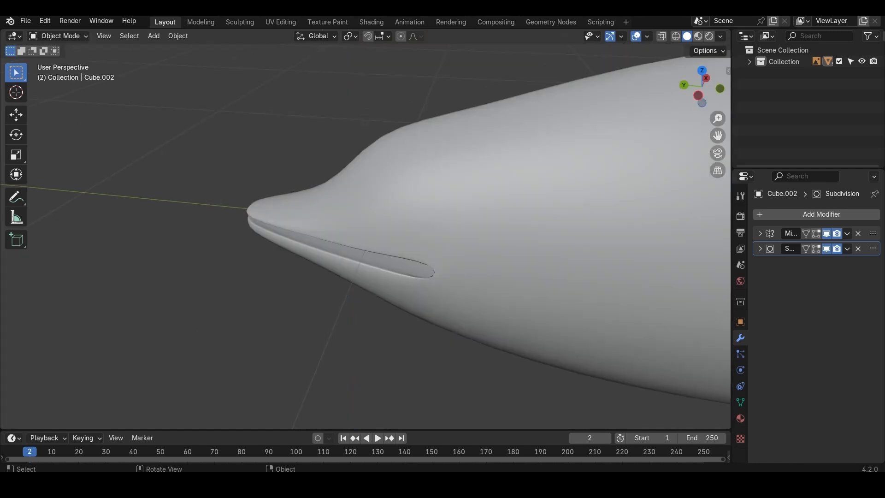
{"action": "key", "text": "KP_3"}
{"action": "key", "text": "a"}
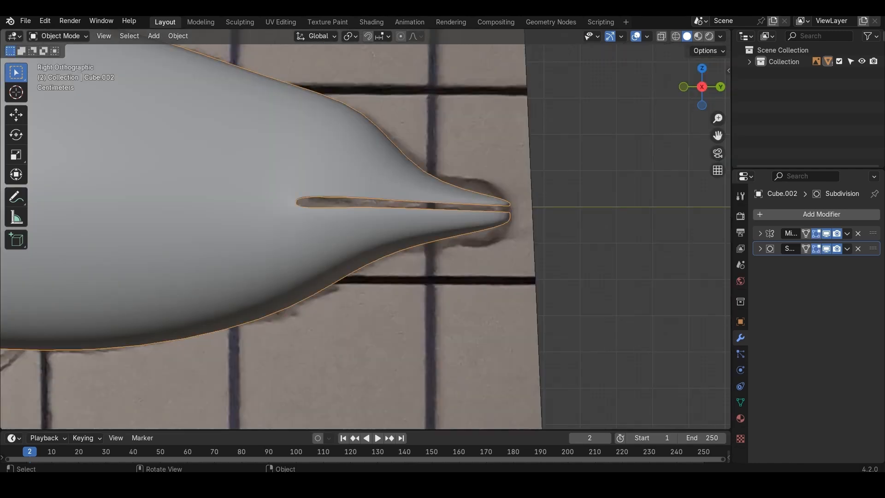
{"action": "key", "text": "Tab"}
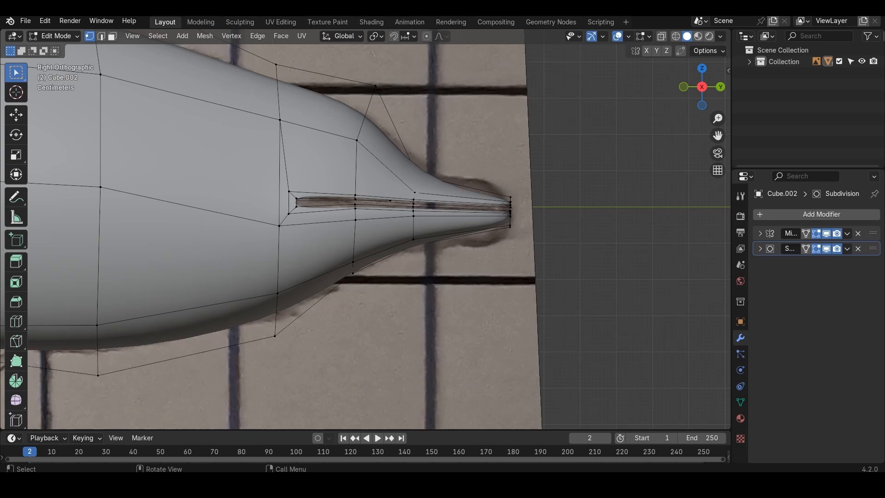
{"action": "left_click", "coordinate": [441, 36]}
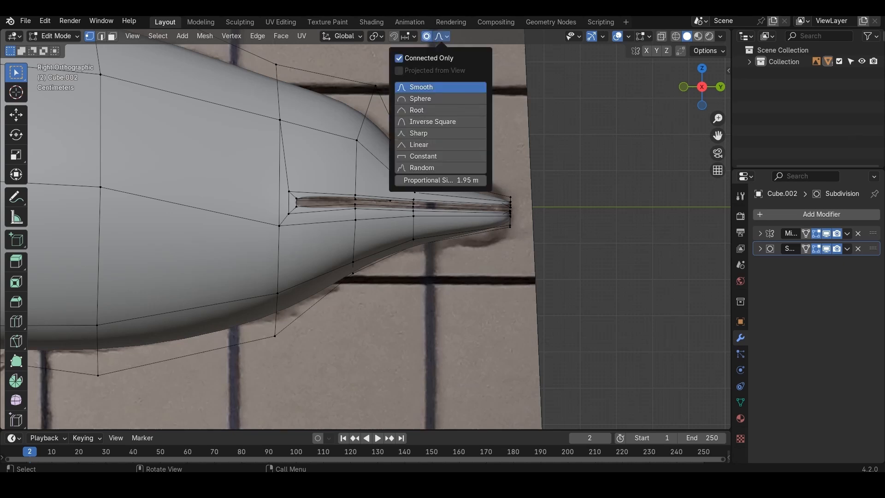
{"action": "key", "text": "Escape"}
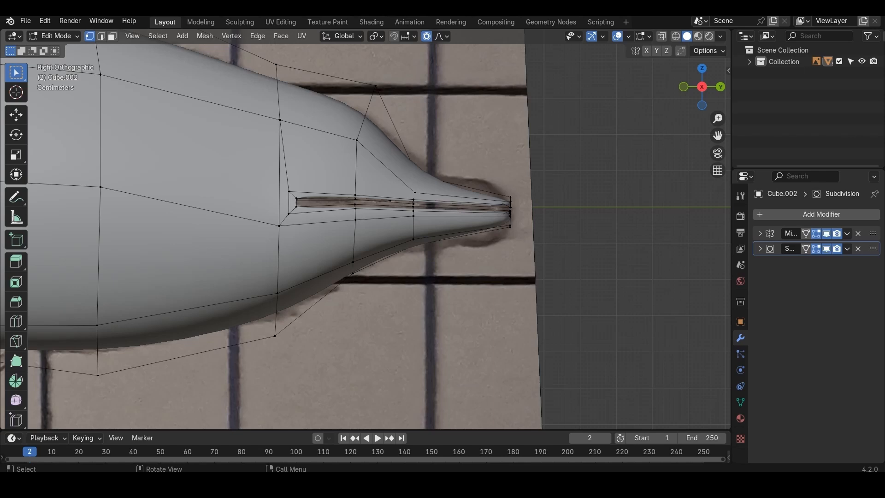
Lower the tip of the lower jaw about 0.07 m along the Z axis with a proportional radius of about 0.68 m
{"action": "key", "text": "g"}
{"action": "key", "text": "Escape"}
{"action": "scroll", "coordinate": [366, 229], "scroll_direction": "down", "scroll_amount": 8}
{"action": "key", "text": "g"}
{"action": "scroll", "coordinate": [399, 225], "scroll_direction": "up", "scroll_amount": 18}
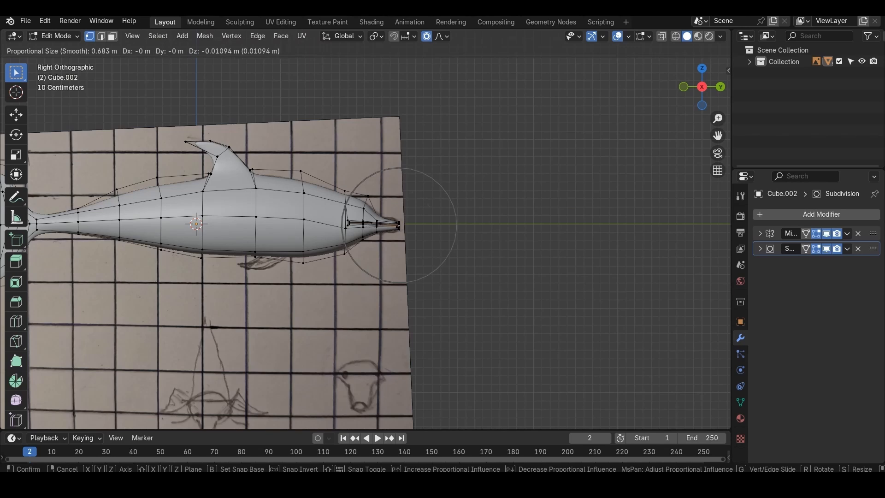
{"action": "scroll", "coordinate": [399, 225], "scroll_direction": "down", "scroll_amount": 7}
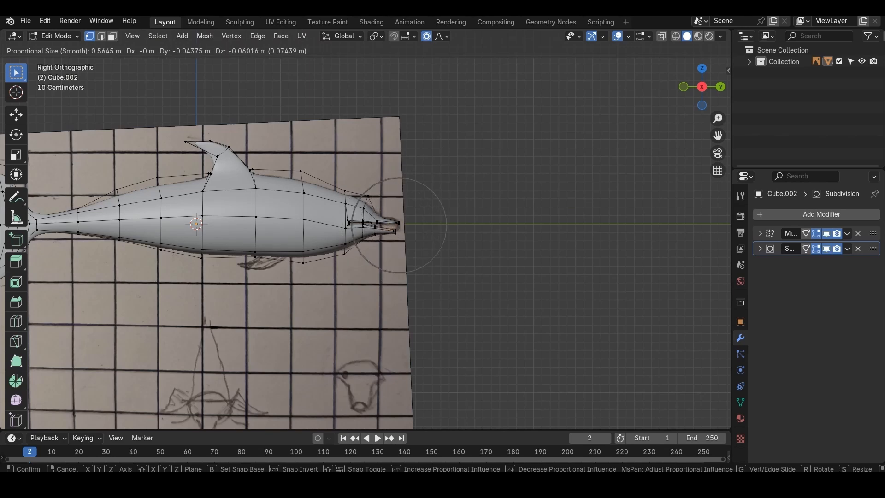
{"action": "key", "text": "z"}
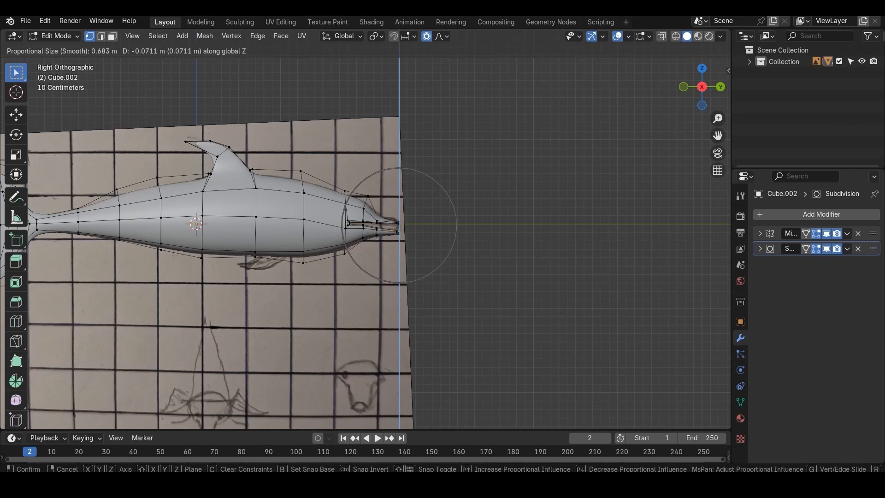
{"action": "left_click", "coordinate": [399, 231]}
Raise the tip of the upper snout about 0.024 m along the Z axis with a proportional radius of about 0.51 m
{"action": "scroll", "coordinate": [400, 231], "scroll_direction": "up", "scroll_amount": 5}
{"action": "left_click", "coordinate": [465, 208]}
{"action": "key", "text": "g"}
{"action": "key", "text": "z"}
{"action": "scroll", "coordinate": [466, 207], "scroll_direction": "up", "scroll_amount": 3}
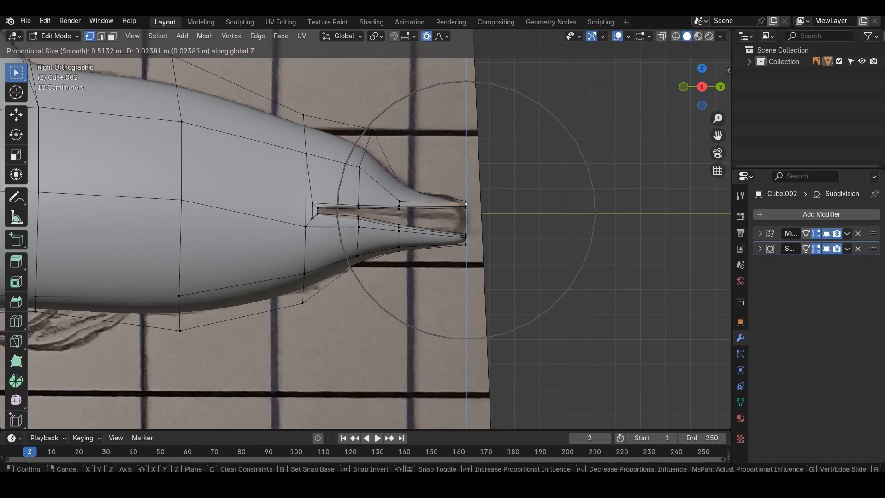
{"action": "left_click", "coordinate": [465, 204]}
{"action": "key", "text": "alt+a"}
Duplicate the edge line running along the lower lip and raise the copy about 0.018 m along the Z axis
{"action": "middle_click_drag", "start_coordinate": [466, 207], "coordinate": [359, 223]}
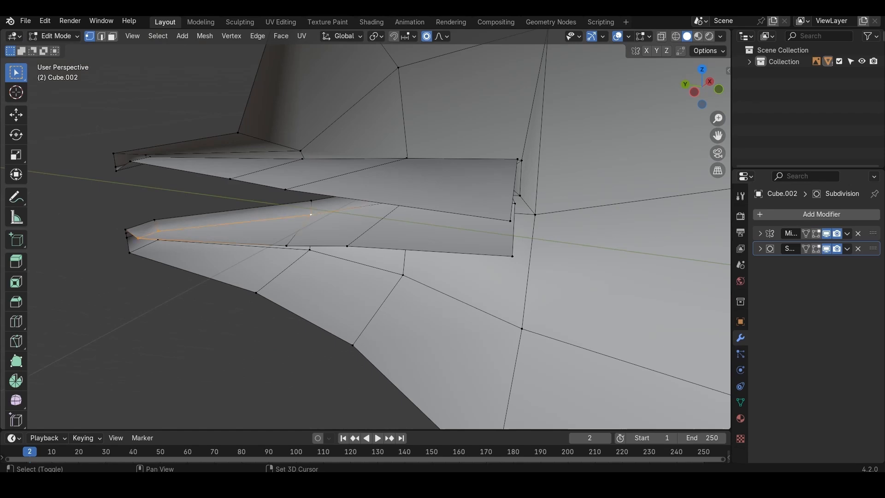
{"action": "middle_click_drag", "start_coordinate": [396, 226], "coordinate": [415, 226]}
{"action": "scroll", "coordinate": [365, 229], "scroll_direction": "up", "scroll_amount": 1}
{"action": "key", "text": "shift+d"}
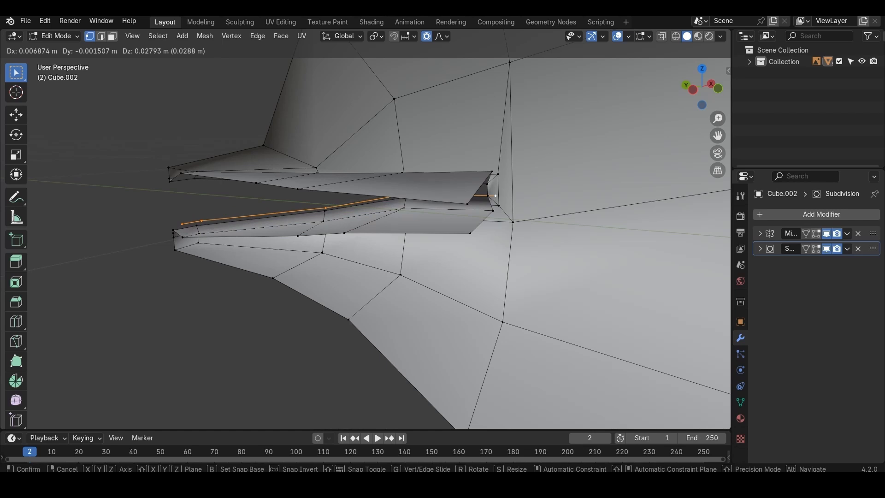
{"action": "key", "text": "z"}
{"action": "left_click", "coordinate": [493, 201]}
Separate the duplicated lip edge line from the body into its own object
{"action": "middle_click_drag", "start_coordinate": [494, 201], "coordinate": [323, 262]}
{"action": "key", "text": "p"}
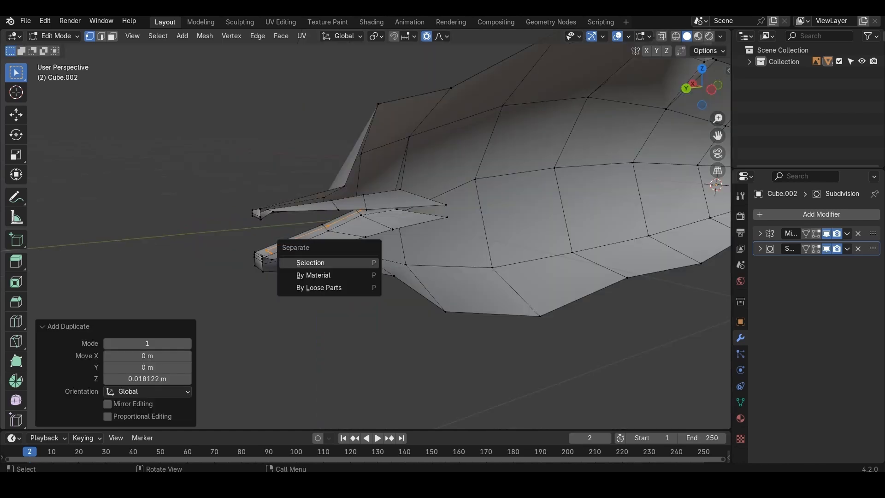
{"action": "left_click", "coordinate": [323, 262]}
{"action": "scroll", "coordinate": [323, 262], "scroll_direction": "down", "scroll_amount": 2}
{"action": "middle_click_drag", "start_coordinate": [322, 262], "coordinate": [426, 254]}
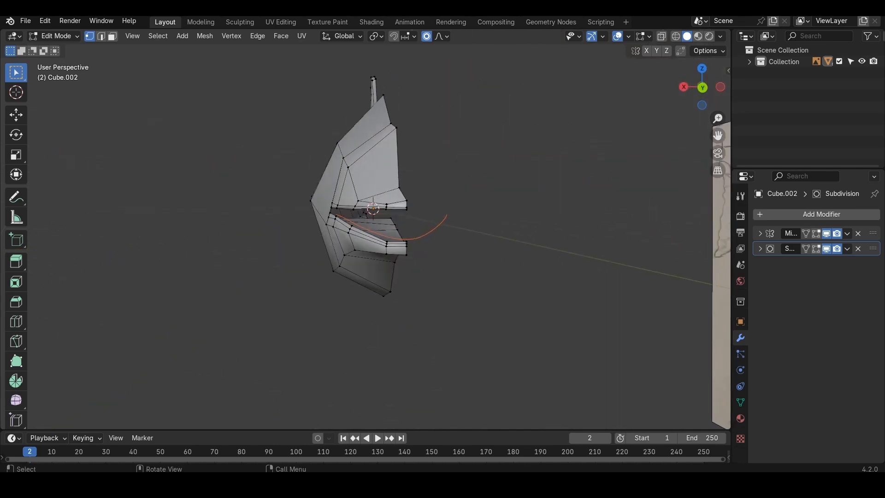
Convert the separated lip line object to a curve in Object Mode
{"action": "key", "text": "Tab"}
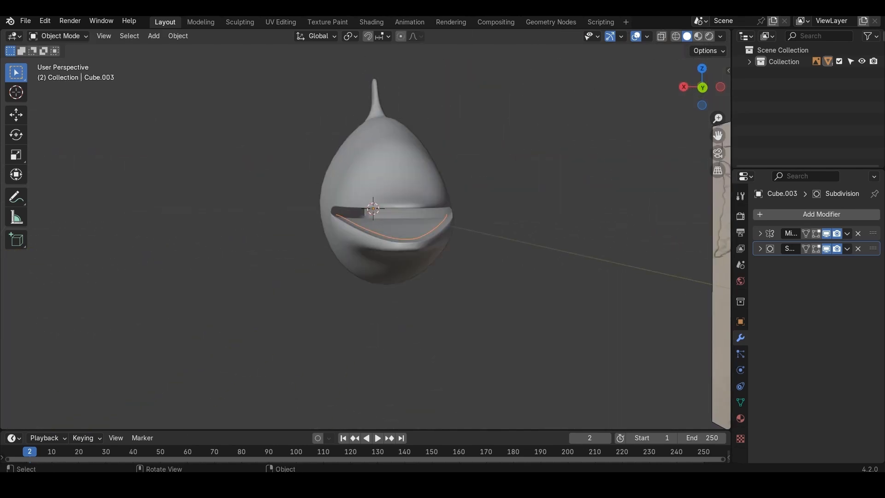
{"action": "right_click", "coordinate": [337, 239]}
{"action": "mouse_move", "coordinate": [332, 277]}
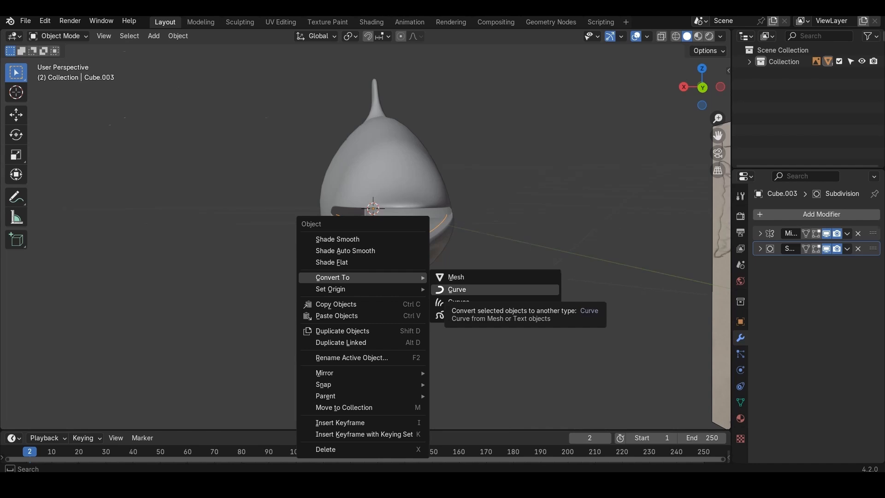
Add a cube at the world origin and scale its mesh down to about 0.26 in Edit Mode
{"action": "key", "text": "shift+a"}
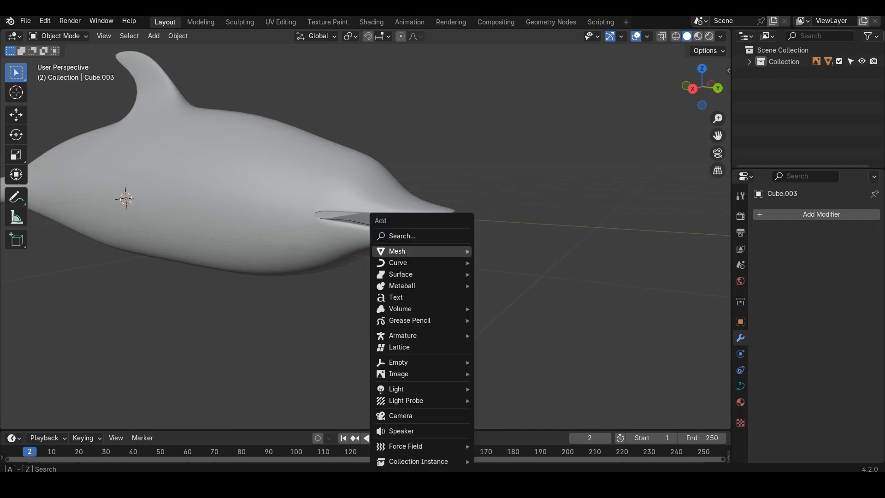
{"action": "mouse_move", "coordinate": [396, 251]}
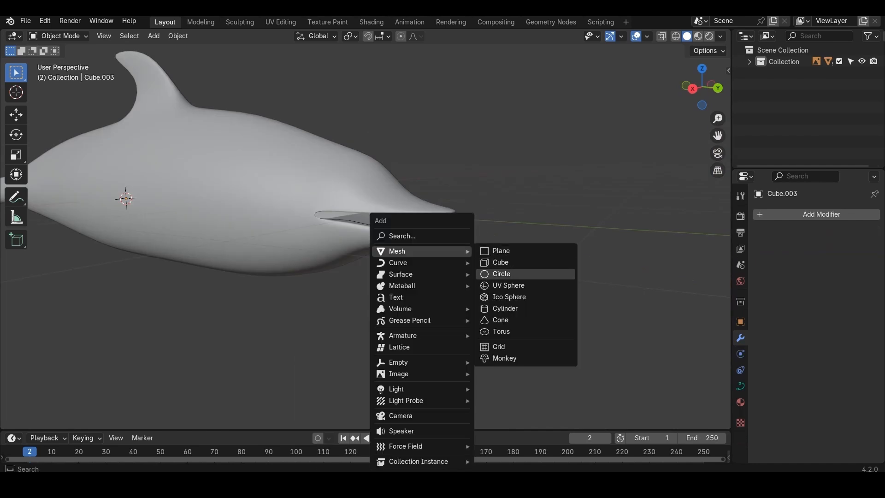
{"action": "left_click", "coordinate": [500, 262]}
{"action": "scroll", "coordinate": [501, 262], "scroll_direction": "down", "scroll_amount": 4}
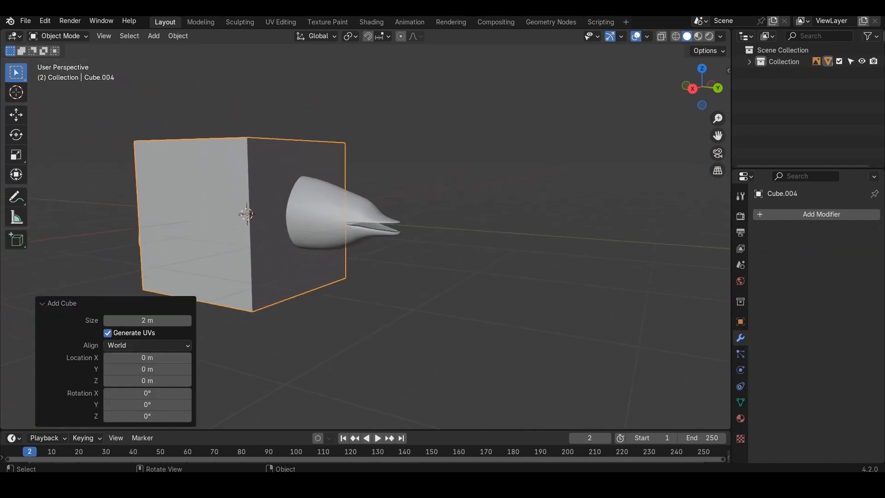
{"action": "key", "text": "Tab"}
{"action": "key", "text": "s"}
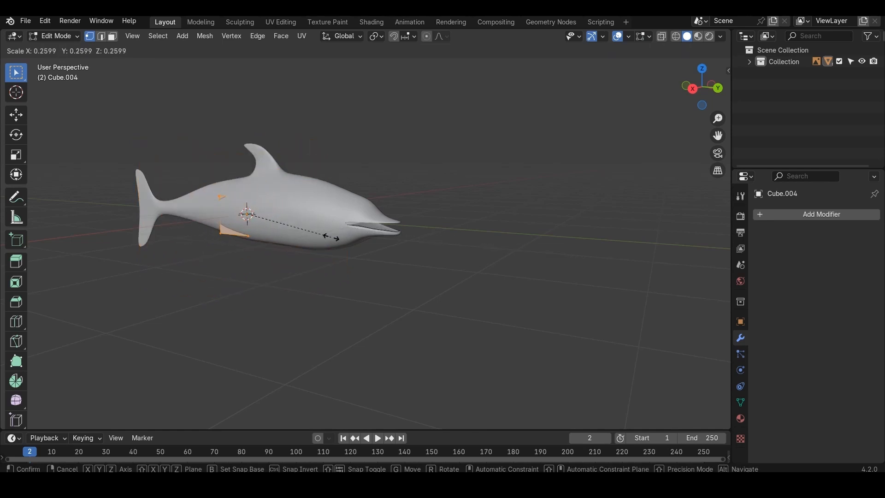
{"action": "key", "text": "Return"}
Move the cube's mesh about 4.04 m along the Y axis, clear of the dolphin's snout
{"action": "key", "text": "g"}
{"action": "key", "text": "y"}
{"action": "key", "text": "Return"}
{"action": "scroll", "coordinate": [365, 226], "scroll_direction": "down", "scroll_amount": 5}
{"action": "scroll", "coordinate": [365, 226], "scroll_direction": "up", "scroll_amount": 5}
{"action": "middle_click_drag", "start_coordinate": [369, 226], "coordinate": [392, 216]}
{"action": "middle_click_drag", "start_coordinate": [461, 231], "coordinate": [336, 205], "text": "shift"}
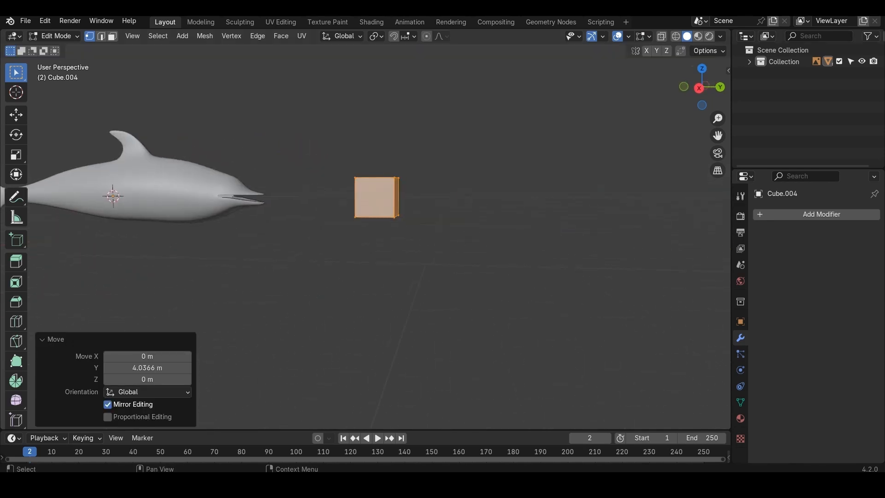
Raise the cube's mesh along the Z axis
{"action": "left_click", "coordinate": [699, 88]}
{"action": "key", "text": "g"}
{"action": "key", "text": "z"}
{"action": "key", "text": "Return"}
Scale down the cube's top face, selecting its vertices in X-ray display, to taper the tooth
{"action": "scroll", "coordinate": [379, 236], "scroll_direction": "up", "scroll_amount": 5}
{"action": "middle_click_drag", "start_coordinate": [400, 152], "coordinate": [394, 275], "text": "shift"}
{"action": "key", "text": "alt+z"}
{"action": "left_click_drag", "start_coordinate": [319, 152], "coordinate": [475, 212]}
{"action": "middle_click_drag", "start_coordinate": [475, 212], "coordinate": [442, 225]}
{"action": "key", "text": "KP_3"}
{"action": "scroll", "coordinate": [379, 236], "scroll_direction": "down", "scroll_amount": 3}
{"action": "key", "text": "s"}
{"action": "key", "text": "Return"}
Extrude the tapered top face upward and shrink the new face to form a narrow tooth tip
{"action": "key", "text": "e"}
{"action": "key", "text": "Return"}
{"action": "key", "text": "s"}
{"action": "left_click", "coordinate": [404, 218]}
Lower the two base vertices on one side of the tooth about 0.244 m along the Z axis
{"action": "middle_click_drag", "start_coordinate": [404, 218], "coordinate": [276, 258]}
{"action": "left_click", "coordinate": [347, 258]}
{"action": "left_click", "coordinate": [372, 244], "text": "shift"}
{"action": "middle_click_drag", "start_coordinate": [372, 244], "coordinate": [417, 198]}
{"action": "key", "text": "g"}
{"action": "key", "text": "z"}
{"action": "key", "text": "Return"}
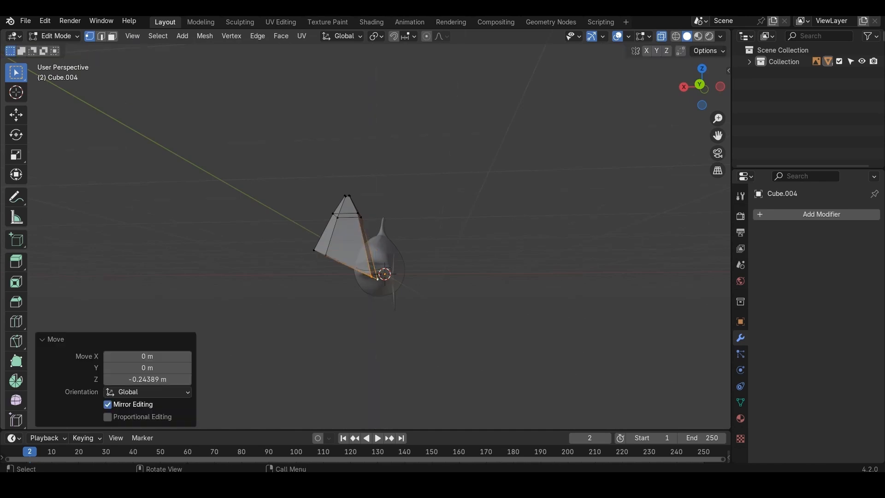
Return to Object Mode and add a Subdivision Surface modifier to the tooth
{"action": "middle_click_drag", "start_coordinate": [368, 231], "coordinate": [374, 263]}
{"action": "scroll", "coordinate": [378, 236], "scroll_direction": "up", "scroll_amount": 1}
{"action": "key", "text": "Tab"}
{"action": "middle_click_drag", "start_coordinate": [323, 231], "coordinate": [429, 235]}
{"action": "scroll", "coordinate": [379, 236], "scroll_direction": "up", "scroll_amount": 2}
{"action": "left_click", "coordinate": [805, 216]}
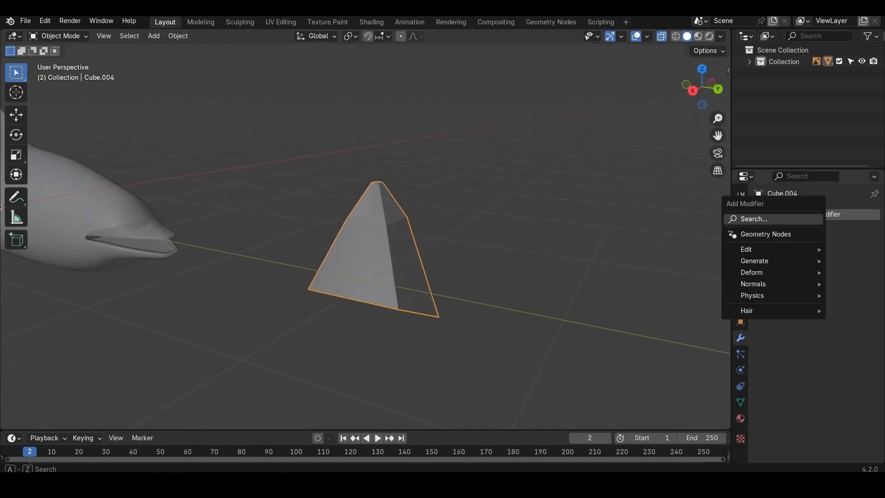
{"action": "left_click", "coordinate": [805, 219]}
{"action": "left_click", "coordinate": [806, 233]}
{"action": "left_click", "coordinate": [806, 276]}
{"action": "scroll", "coordinate": [366, 236], "scroll_direction": "down", "scroll_amount": 3}
{"action": "scroll", "coordinate": [386, 213], "scroll_direction": "up", "scroll_amount": 2}
Shade the subdivided tooth smooth
{"action": "right_click", "coordinate": [386, 212]}
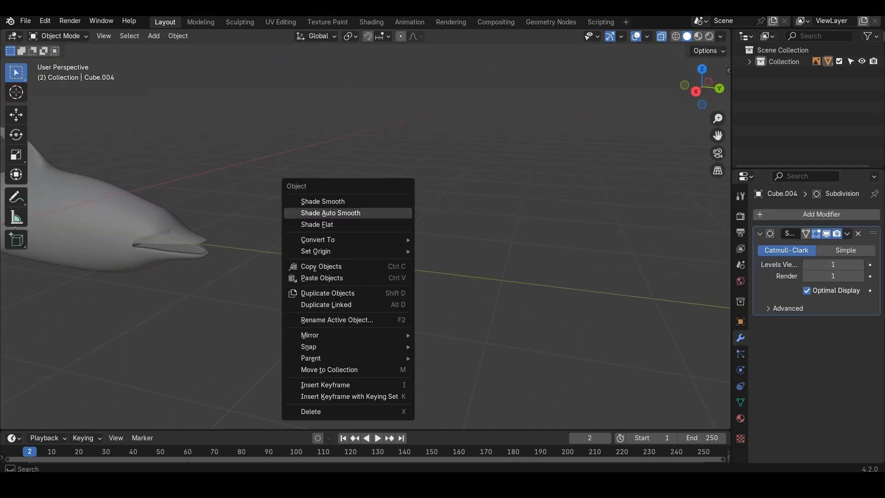
{"action": "left_click", "coordinate": [385, 200]}
{"action": "left_click", "coordinate": [417, 203]}
{"action": "scroll", "coordinate": [417, 203], "scroll_direction": "up", "scroll_amount": 3}
{"action": "middle_click_drag", "start_coordinate": [417, 205], "coordinate": [352, 226]}
Rename the tooth-shaped object as Tooth
{"action": "left_click", "coordinate": [350, 228]}
{"action": "key", "text": "F2"}
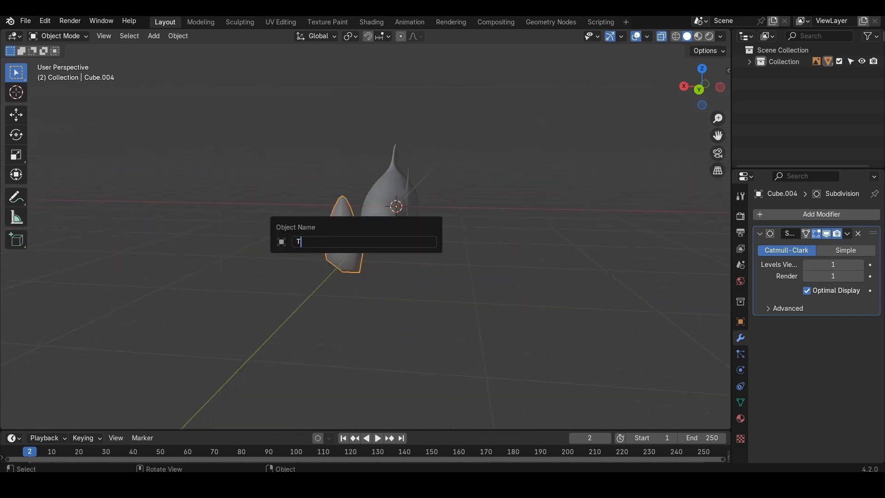
{"action": "key", "text": "Return"}
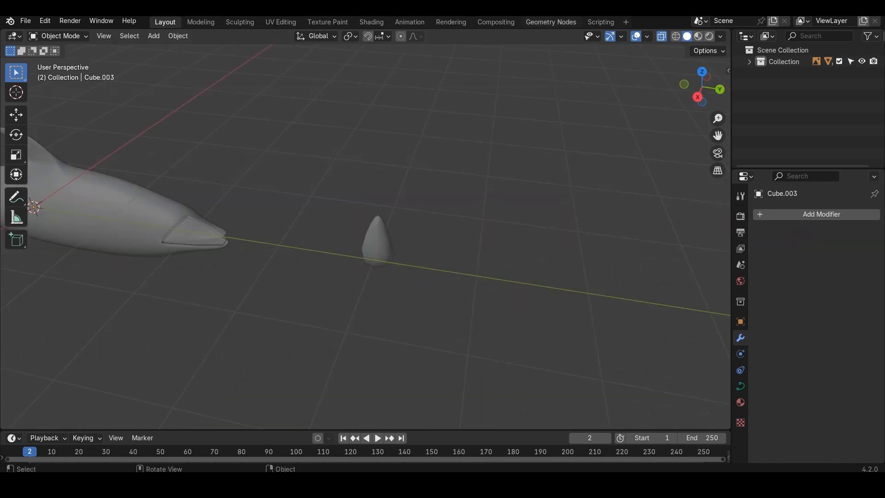
Switch to the Geometry Nodes workspace and rename the lower lip curve as Tooth path
{"action": "left_click", "coordinate": [551, 22]}
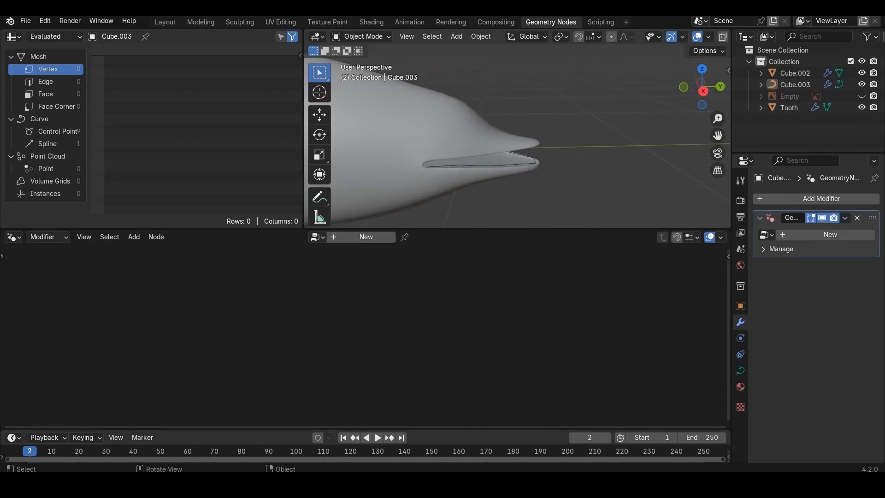
{"action": "left_click", "coordinate": [517, 158]}
{"action": "key", "text": "F2"}
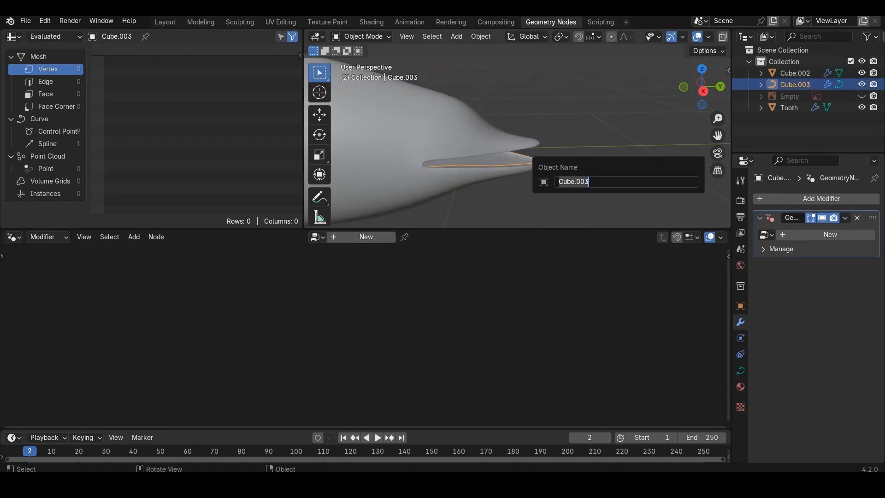
{"action": "type", "text": "Tooth path"}
{"action": "key", "text": "Return"}
Create a geometry node group for the tooth path and insert a Curve to Points node after the Group Input
{"action": "left_click", "coordinate": [366, 237]}
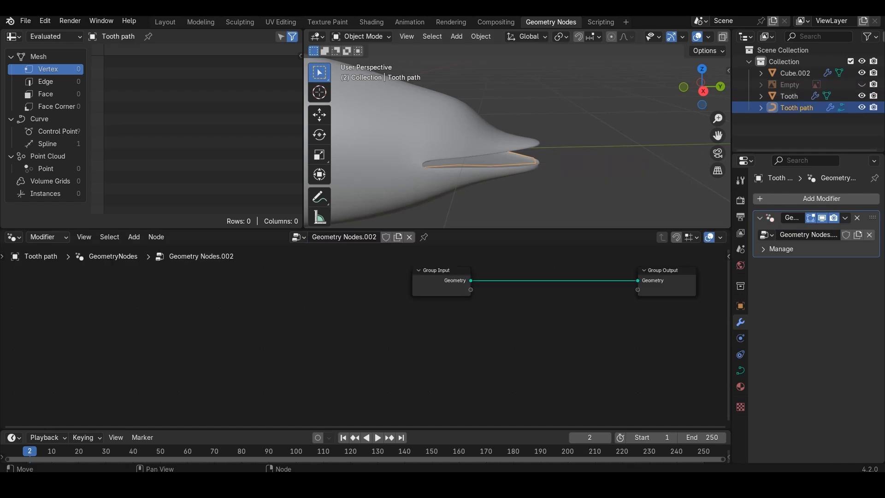
{"action": "left_click_drag", "start_coordinate": [442, 269], "coordinate": [256, 323]}
{"action": "key", "text": "shift+a"}
{"action": "type", "text": "curve"}
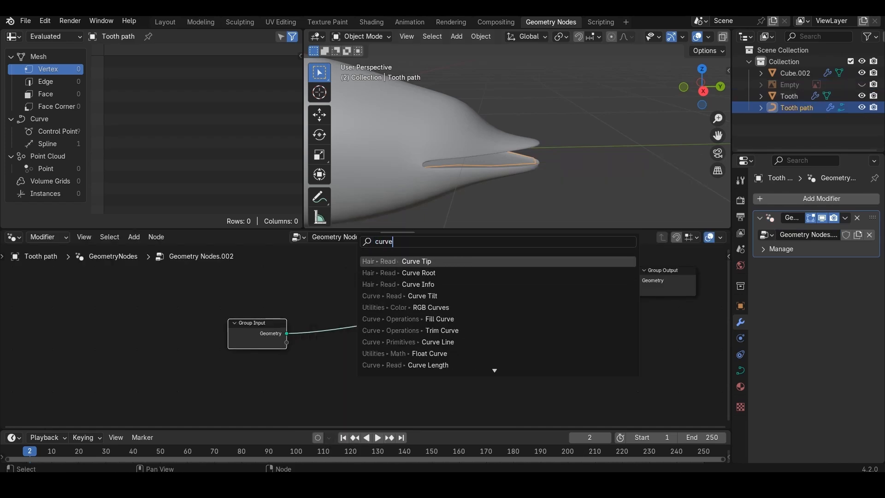
{"action": "type", "text": " to"}
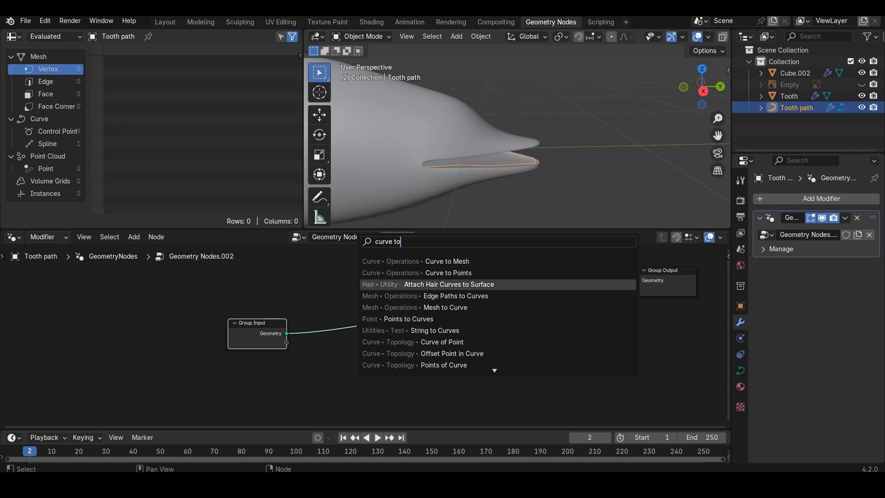
{"action": "left_click", "coordinate": [432, 275]}
{"action": "left_click", "coordinate": [343, 323]}
{"action": "scroll", "coordinate": [351, 328], "scroll_direction": "down", "scroll_amount": 5}
{"action": "scroll", "coordinate": [368, 339], "scroll_direction": "down", "scroll_amount": 1}
Insert an Instance on Points node between Curve to Points and the Group Output
{"action": "key", "text": "shift+a"}
{"action": "type", "text": "ins"}
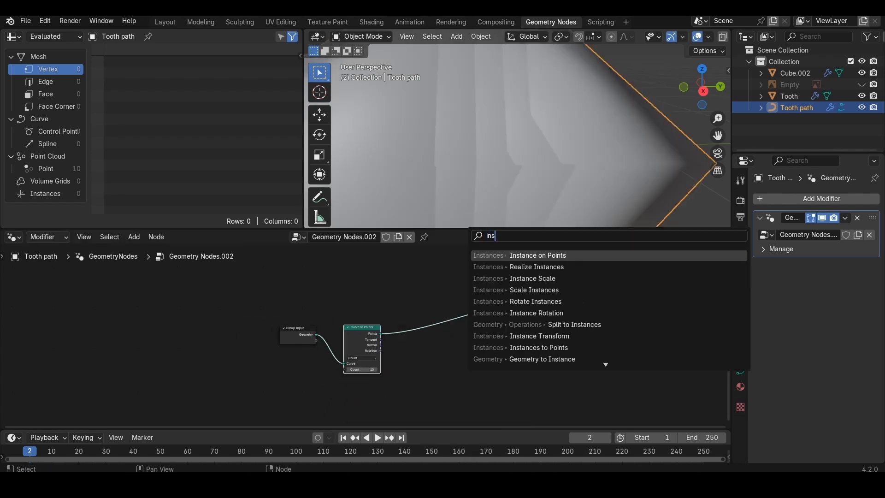
{"action": "left_click", "coordinate": [501, 258]}
{"action": "left_click", "coordinate": [414, 323]}
Bring the Tooth object into the node tree as Object Info and connect its geometry to the Instance input
{"action": "left_click_drag", "start_coordinate": [789, 96], "coordinate": [288, 392]}
{"action": "scroll", "coordinate": [280, 398], "scroll_direction": "up", "scroll_amount": 1}
{"action": "scroll", "coordinate": [280, 397], "scroll_direction": "up", "scroll_amount": 2}
{"action": "middle_click_drag", "start_coordinate": [280, 397], "coordinate": [304, 315]}
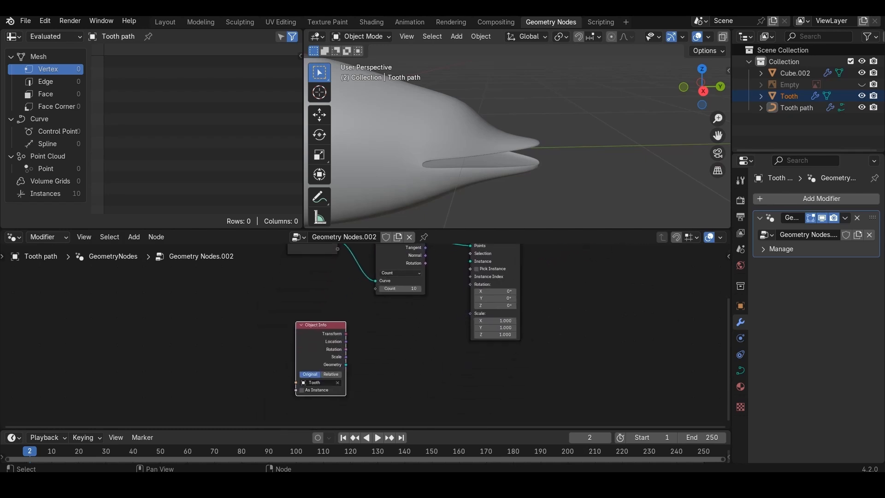
{"action": "left_click_drag", "start_coordinate": [345, 365], "coordinate": [471, 294]}
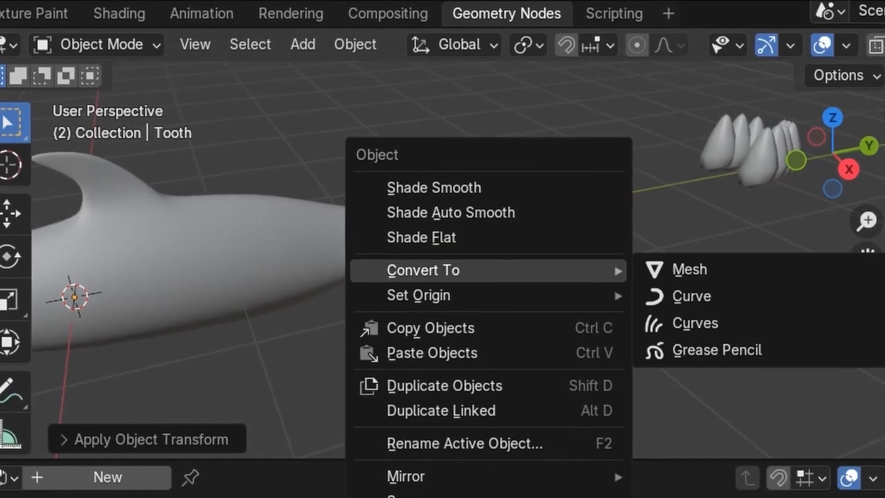
Set the Tooth object's origin to its geometry
{"action": "mouse_move", "coordinate": [615, 292]}
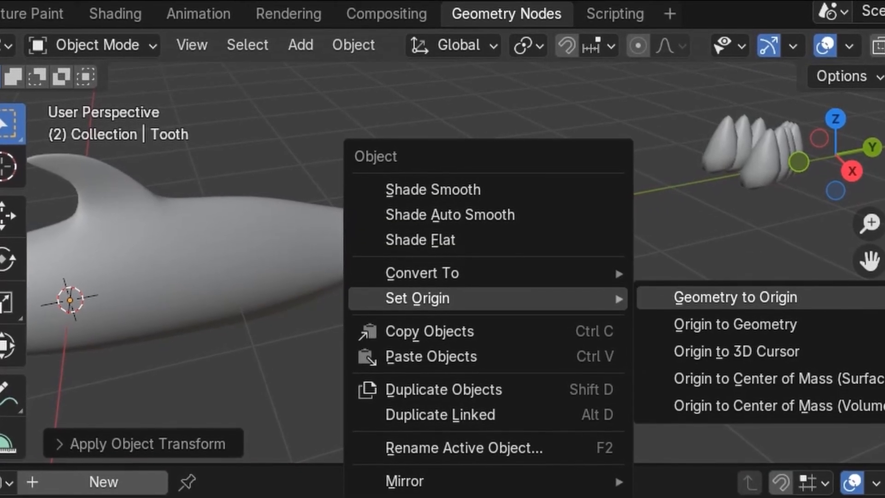
{"action": "left_click", "coordinate": [733, 323]}
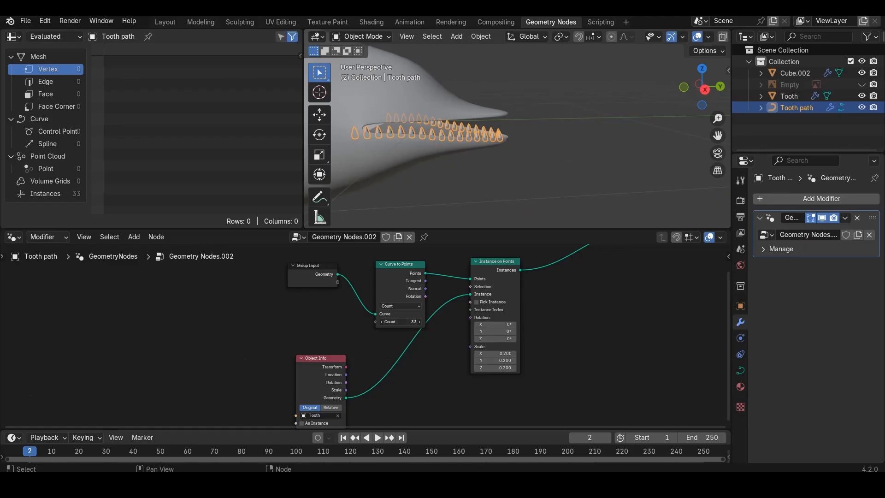
Set the Curve to Points count to 51 for a denser row of teeth
{"action": "left_click_drag", "start_coordinate": [400, 322], "coordinate": [443, 322]}
{"action": "left_click", "coordinate": [548, 175]}
{"action": "scroll", "coordinate": [548, 176], "scroll_direction": "down", "scroll_amount": 2}
{"action": "mouse_move", "coordinate": [548, 161]}
{"action": "middle_mouse_down"}
{"action": "mouse_move", "coordinate": [484, 161]}
{"action": "mouse_move", "coordinate": [546, 150]}
{"action": "middle_mouse_up"}
{"action": "scroll", "coordinate": [516, 148], "scroll_direction": "up", "scroll_amount": 2}
Scale the whole Tooth mesh down uniformly to just over half its size and leave Edit Mode
{"action": "left_click", "coordinate": [433, 124]}
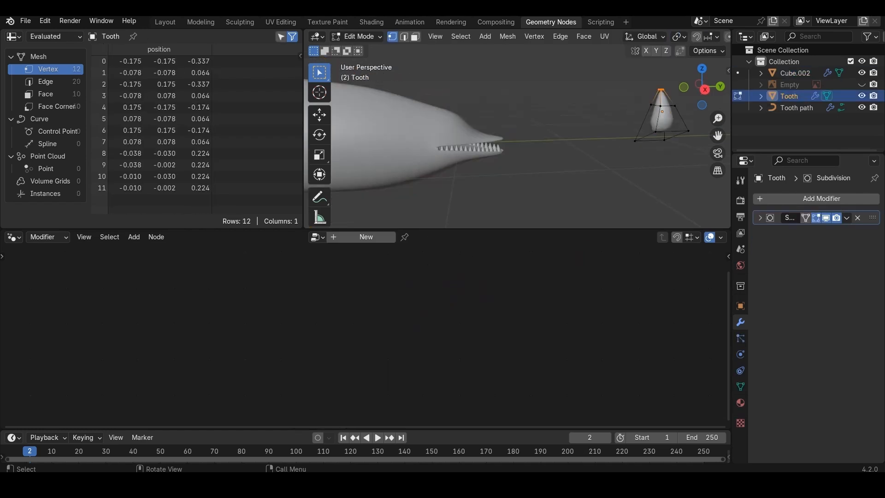
{"action": "key", "text": "a"}
{"action": "key", "text": "s"}
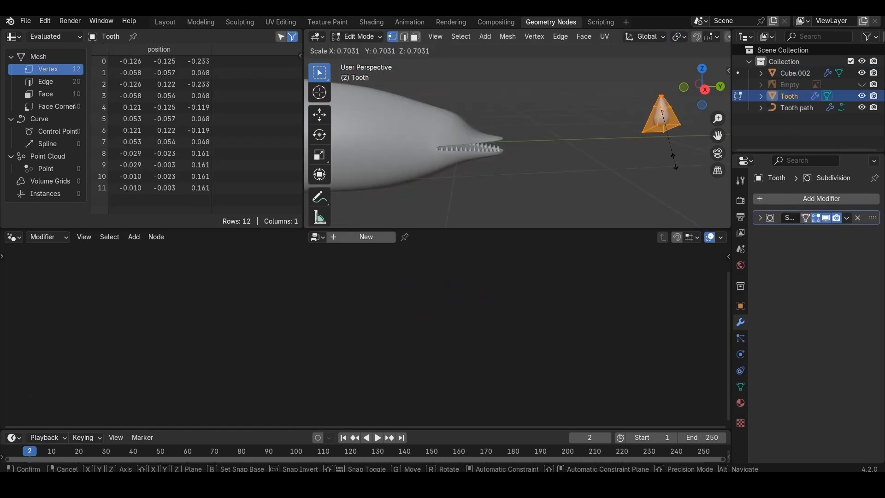
{"action": "left_click", "coordinate": [671, 150]}
{"action": "scroll", "coordinate": [671, 150], "scroll_direction": "up", "scroll_amount": 4}
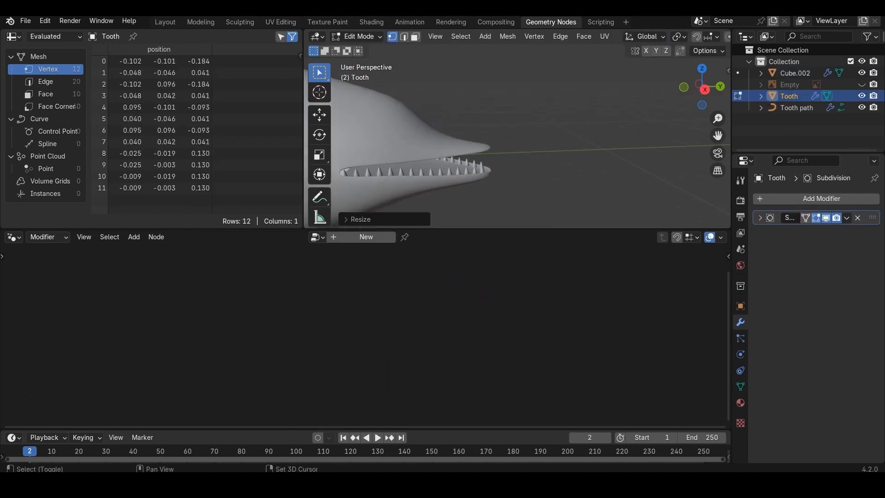
{"action": "middle_click_drag", "start_coordinate": [507, 176], "coordinate": [525, 138], "text": "shift"}
{"action": "key", "text": "Tab"}
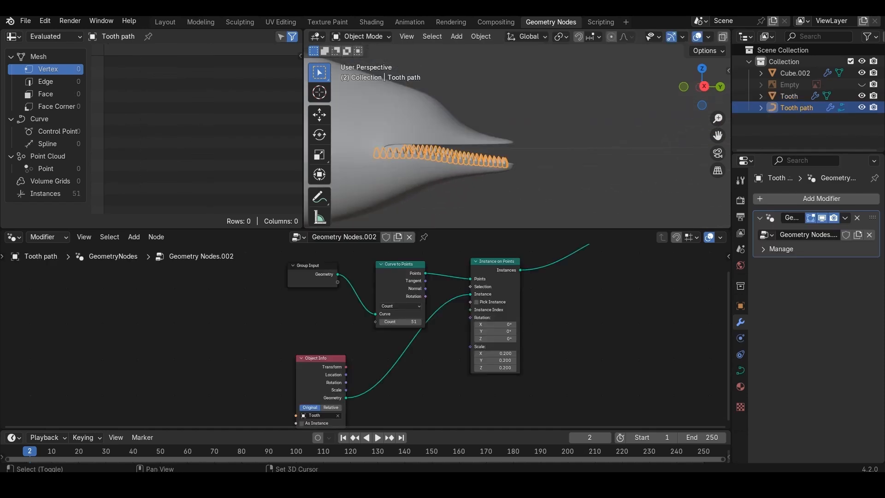
Duplicate the Tooth path in place and set the copy's origin to its geometry
{"action": "key", "text": "shift+d"}
{"action": "key", "text": "Escape"}
{"action": "key", "text": "r"}
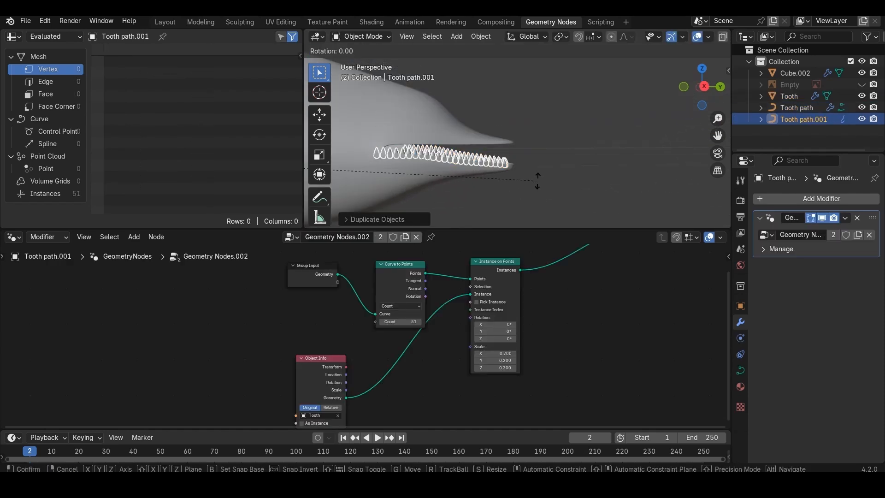
{"action": "right_click", "coordinate": [537, 181]}
{"action": "mouse_move", "coordinate": [530, 172]}
{"action": "left_click", "coordinate": [590, 184]}
Rotate the duplicated tooth path 180° about the Y axis so its teeth point downward
{"action": "key", "text": "r"}
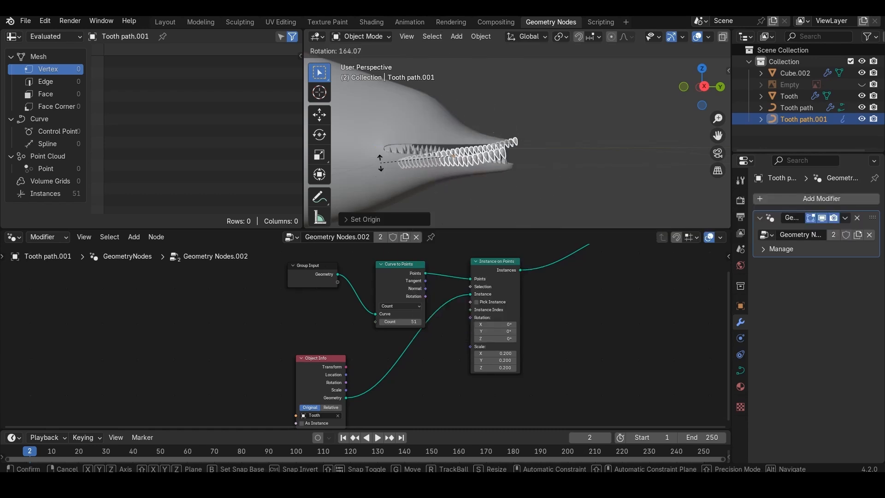
{"action": "key", "text": "Escape"}
{"action": "type", "text": "r"}
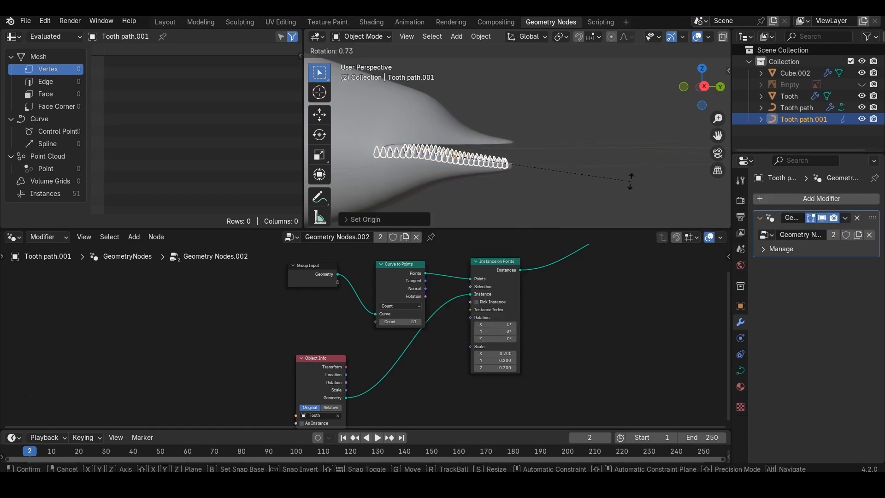
{"action": "type", "text": "180"}
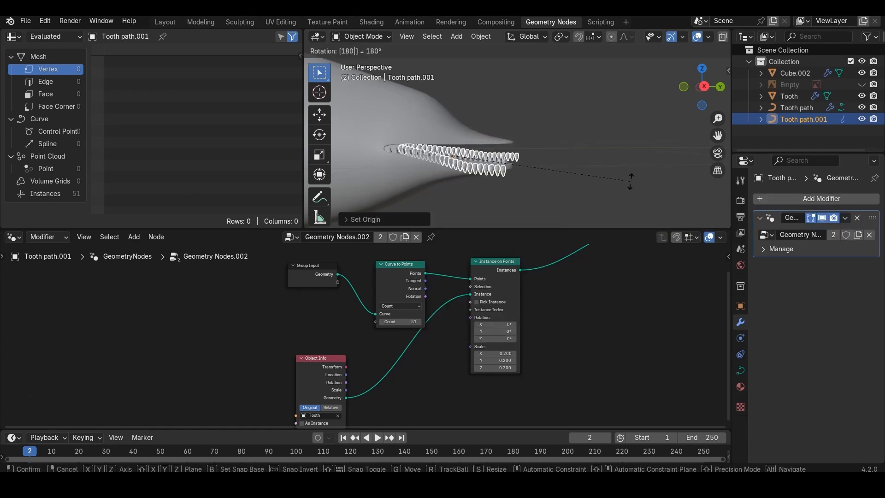
{"action": "type", "text": "y"}
{"action": "key", "text": "Return"}
In the right view, rotate and move the duplicated tooth row to follow the dolphin's upper lip
{"action": "key", "text": "r"}
{"action": "right_click", "coordinate": [561, 173]}
{"action": "key", "text": "KP_3"}
{"action": "key", "text": "r"}
{"action": "left_click", "coordinate": [565, 202]}
{"action": "key", "text": "g"}
{"action": "left_click", "coordinate": [567, 186]}
{"action": "key", "text": "r"}
{"action": "left_click", "coordinate": [583, 181]}
{"action": "scroll", "coordinate": [583, 182], "scroll_direction": "up", "scroll_amount": 2}
{"action": "key", "text": "g"}
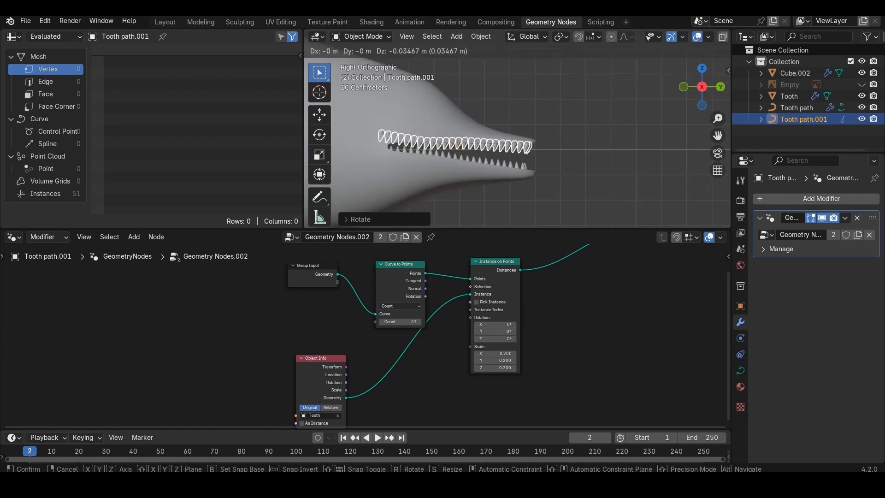
{"action": "left_click", "coordinate": [584, 188]}
In the top view, scale the duplicated tooth row to match the outline of the snout
{"action": "scroll", "coordinate": [585, 187], "scroll_direction": "down", "scroll_amount": 2}
{"action": "middle_click_drag", "start_coordinate": [585, 187], "coordinate": [530, 179]}
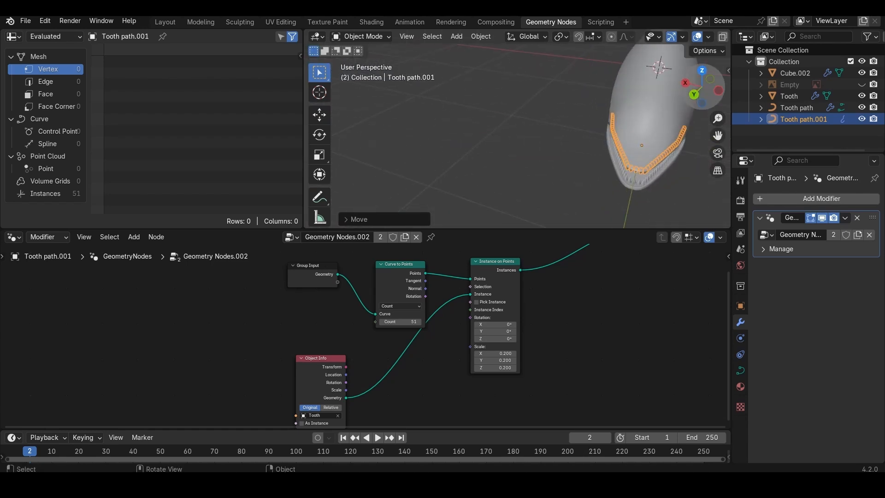
{"action": "key", "text": "KP_7"}
{"action": "key", "text": "s"}
{"action": "left_click", "coordinate": [542, 172]}
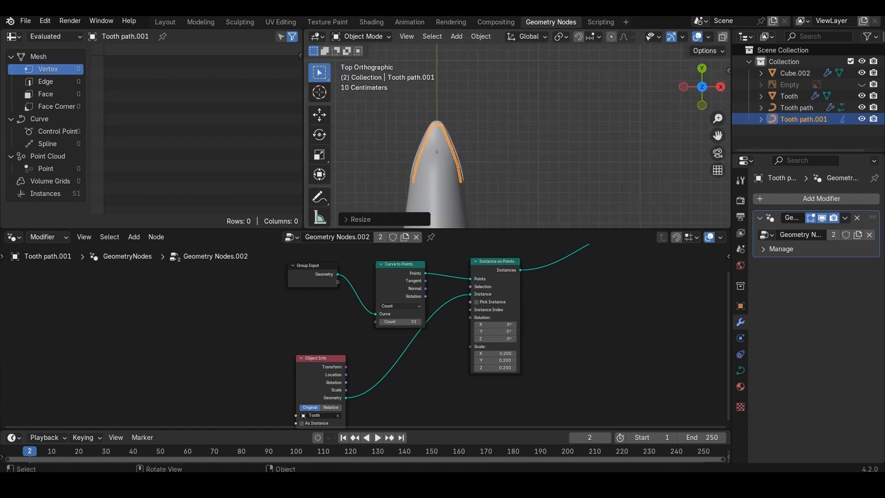
Move the upper tooth row along the Z axis so the tooth roots sit inside the upper jaw
{"action": "middle_click_drag", "start_coordinate": [541, 173], "coordinate": [457, 115]}
{"action": "scroll", "coordinate": [456, 139], "scroll_direction": "up", "scroll_amount": 5}
{"action": "key", "text": "g"}
{"action": "key", "text": "z"}
{"action": "left_click", "coordinate": [456, 146]}
Edit the dolphin body mesh and nudge the middle upper lip vertices to fit around the upper teeth
{"action": "left_click", "coordinate": [455, 138]}
{"action": "key", "text": "Tab"}
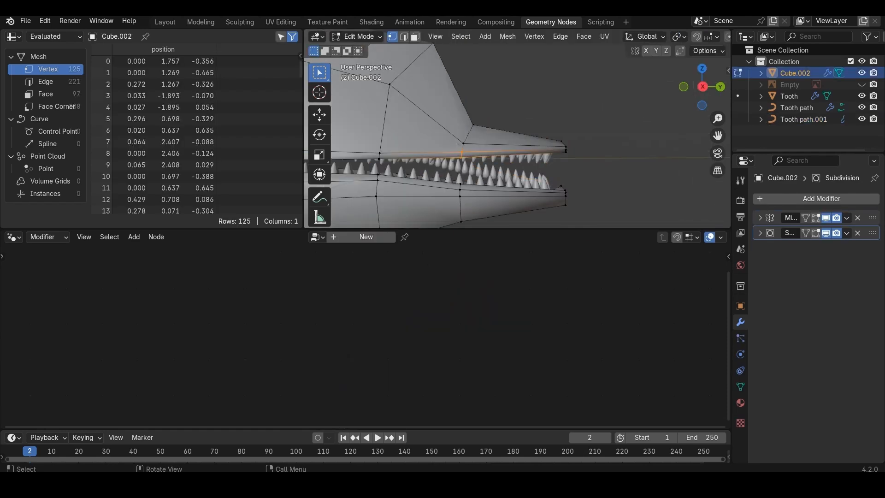
{"action": "scroll", "coordinate": [517, 139], "scroll_direction": "down", "scroll_amount": 3}
{"action": "key", "text": "g"}
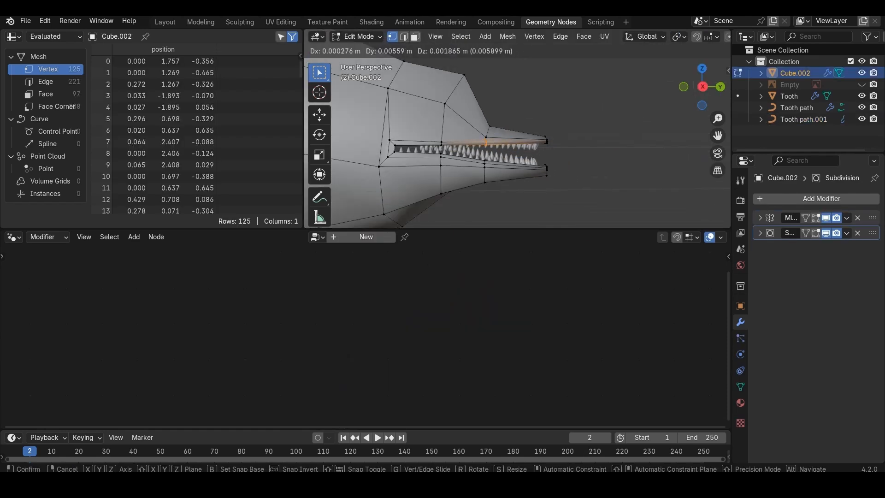
{"action": "left_click", "coordinate": [486, 142]}
{"action": "key", "text": "g"}
Raise the middle lower lip vertices by about 0.013 m toward the lower teeth
{"action": "left_click_drag", "start_coordinate": [434, 152], "coordinate": [492, 165]}
{"action": "left_click", "coordinate": [440, 152]}
{"action": "key", "text": "g"}
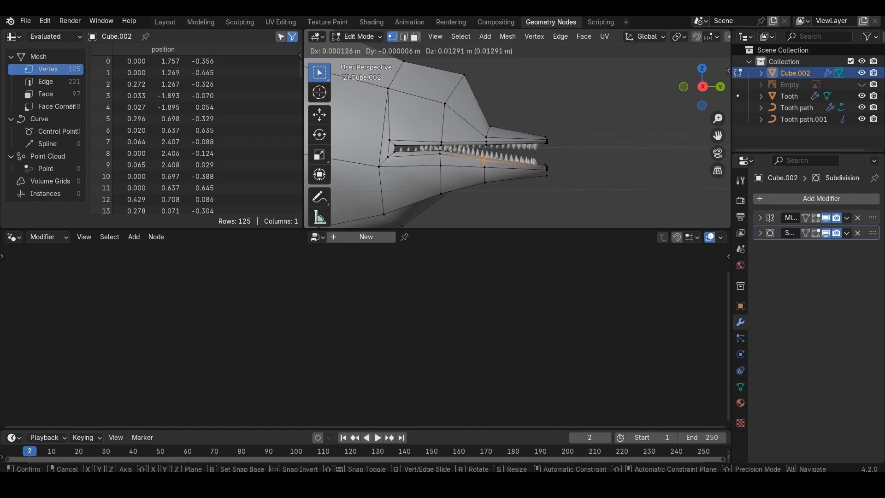
{"action": "key", "text": "Return"}
{"action": "key", "text": "g"}
Adjust the vertices at the corner of the mouth and leave Edit Mode
{"action": "left_click_drag", "start_coordinate": [385, 136], "coordinate": [400, 161]}
{"action": "left_click", "coordinate": [397, 146]}
{"action": "key", "text": "g"}
{"action": "key", "text": "Return"}
{"action": "key", "text": "Tab"}
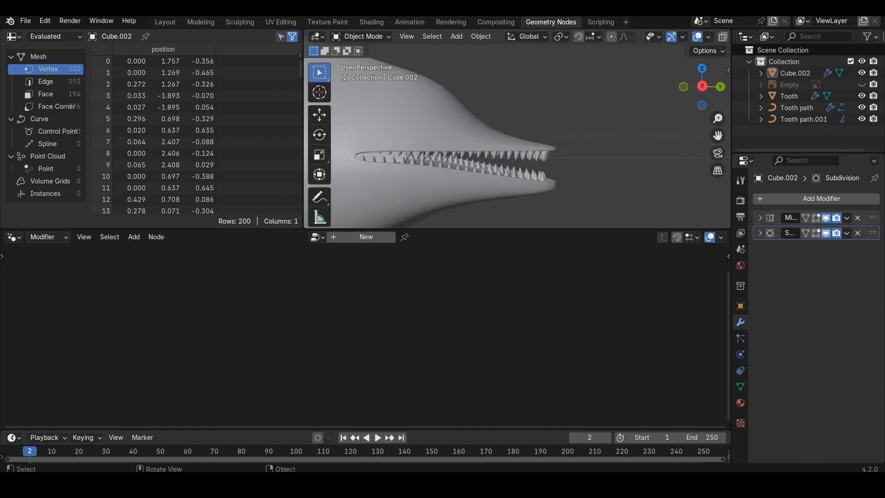
Edit the lower Tooth path and reposition its control points near the back of the mouth
{"action": "left_click", "coordinate": [507, 173]}
{"action": "key", "text": "Tab"}
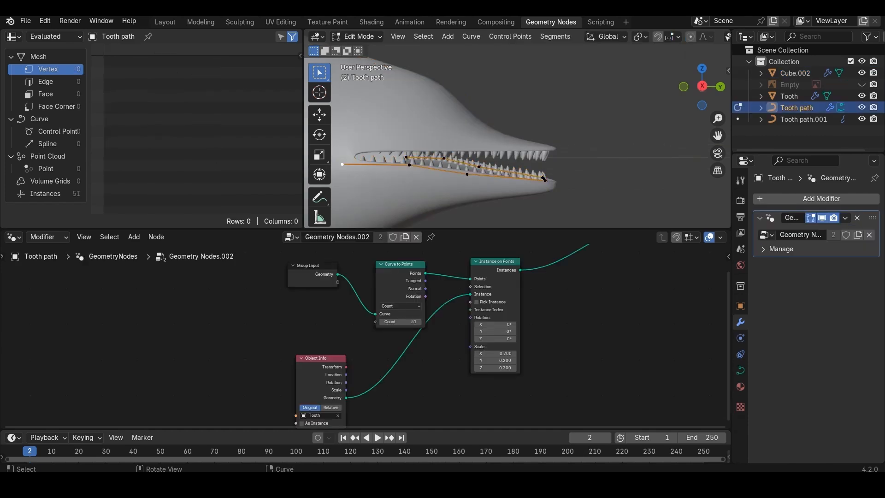
{"action": "key", "text": "ctrl+z"}
{"action": "key", "text": "ctrl+z"}
{"action": "key", "text": "ctrl+z"}
{"action": "key", "text": "ctrl+shift+z"}
{"action": "key", "text": "ctrl+shift+z"}
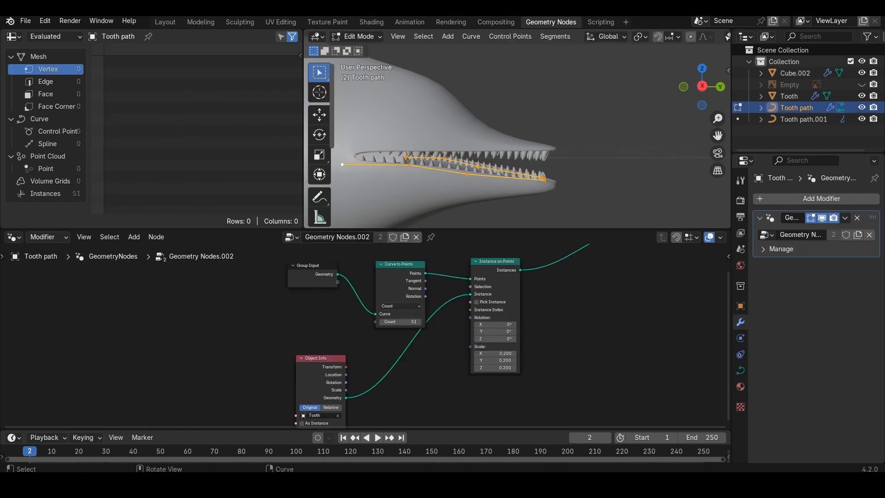
{"action": "key", "text": "g"}
{"action": "left_click", "coordinate": [409, 168]}
{"action": "left_click", "coordinate": [406, 157]}
{"action": "key", "text": "g"}
{"action": "left_click", "coordinate": [408, 159]}
Lower the next control point of the Tooth path slightly and leave Edit Mode
{"action": "left_click", "coordinate": [444, 158]}
{"action": "key", "text": "g"}
{"action": "left_click", "coordinate": [443, 161]}
{"action": "key", "text": "g"}
{"action": "left_click", "coordinate": [443, 160]}
{"action": "key", "text": "Tab"}
Undo the tooth path edits back to editing the dolphin body mesh
{"action": "left_click", "coordinate": [471, 147]}
{"action": "left_click", "coordinate": [479, 153]}
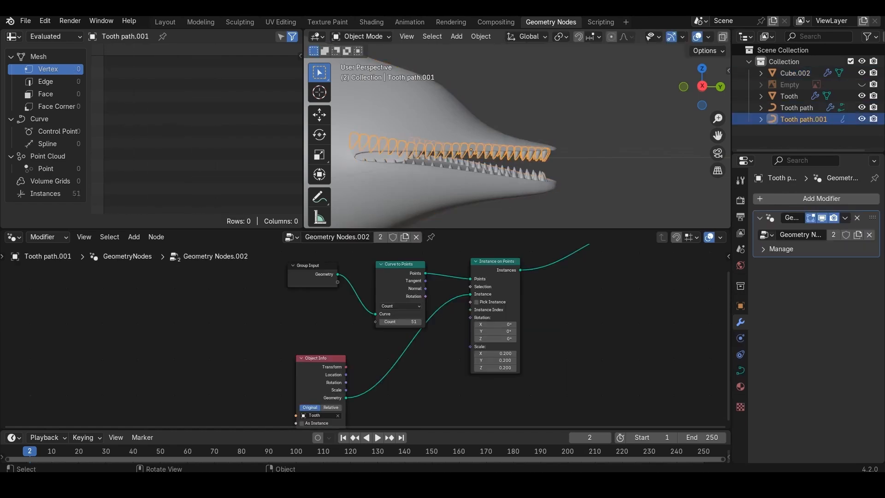
{"action": "key", "text": "Tab"}
{"action": "key", "text": "ctrl+z"}
{"action": "key", "text": "ctrl+z"}
{"action": "key", "text": "ctrl+z"}
{"action": "key", "text": "ctrl+z"}
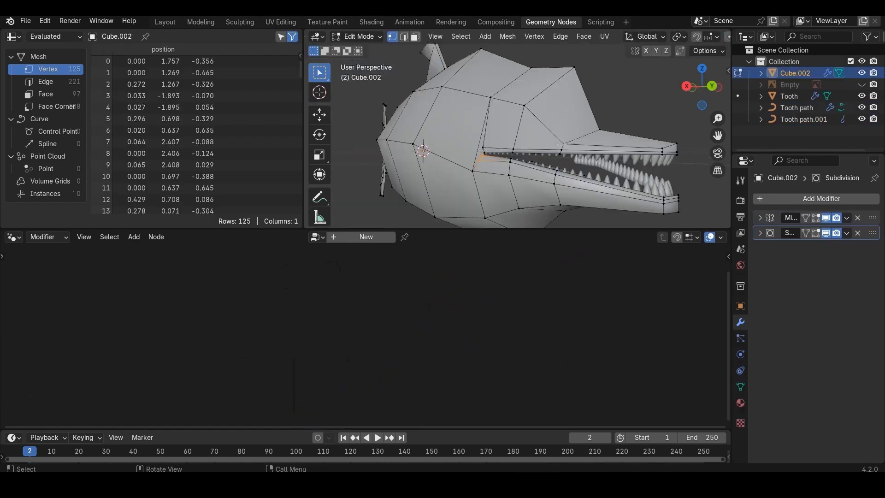
Lower the tip of the upper lip slightly, move the lower lip's front edge along Z, and leave Edit Mode
{"action": "key", "text": "g"}
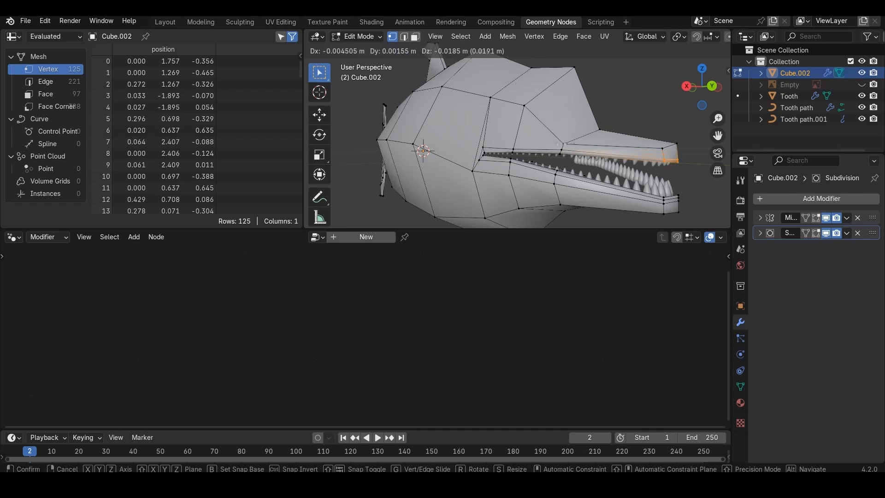
{"action": "key", "text": "Return"}
{"action": "left_click", "coordinate": [680, 198], "text": "alt"}
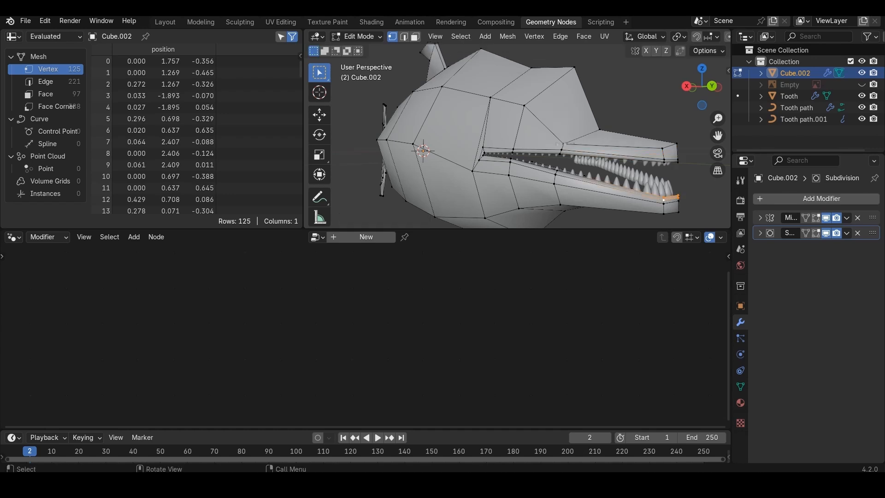
{"action": "key", "text": "g"}
{"action": "key", "text": "z"}
{"action": "key", "text": "Return"}
{"action": "key", "text": "Tab"}
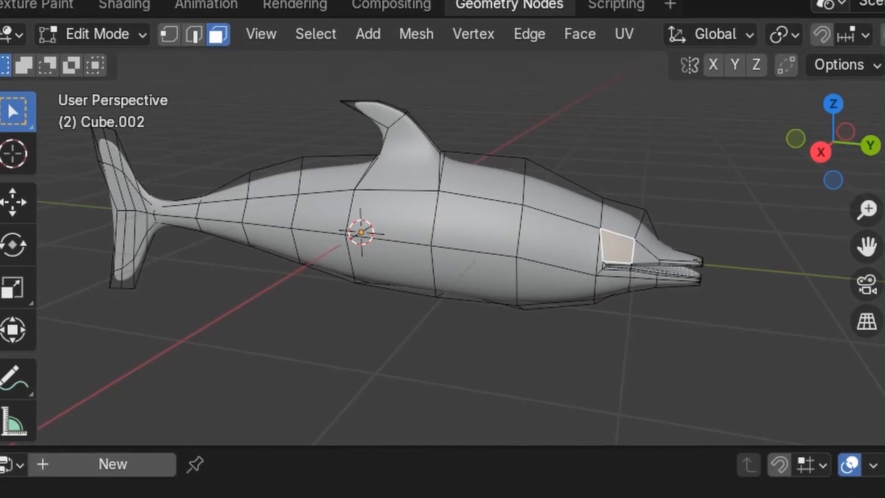
Inset the face above the mouth corner twice to form the eye area
{"action": "key", "text": "KP_3"}
{"action": "key", "text": "KP_Decimal"}
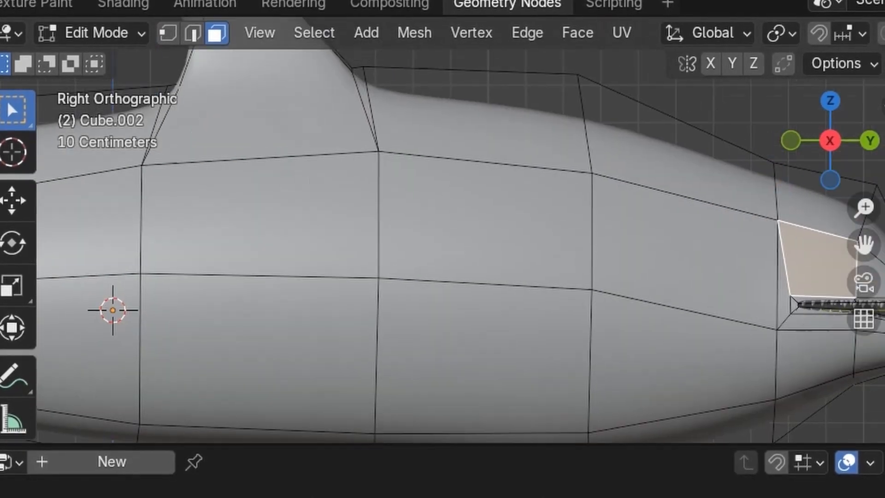
{"action": "key", "text": "i"}
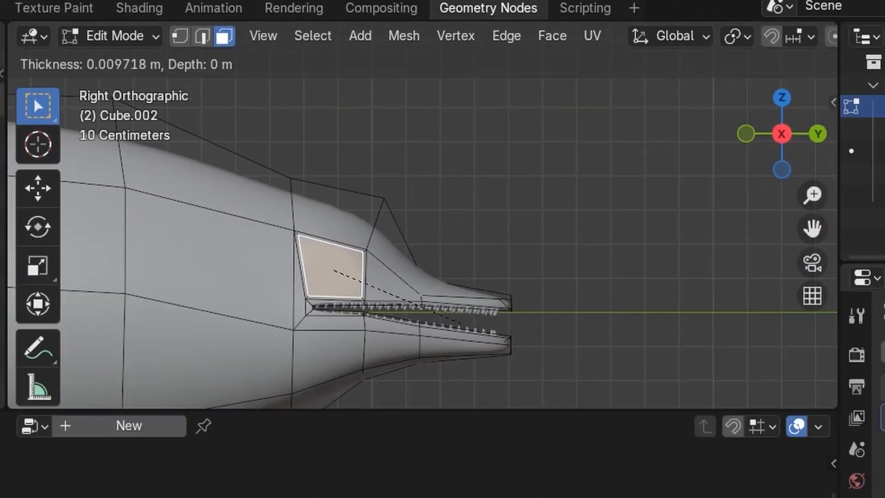
{"action": "left_click", "coordinate": [461, 323]}
{"action": "key", "text": "i"}
{"action": "left_click", "coordinate": [453, 329]}
Push the inner eye face into the head along the X axis by about 0.015 m
{"action": "middle_click_drag", "start_coordinate": [452, 329], "coordinate": [535, 391]}
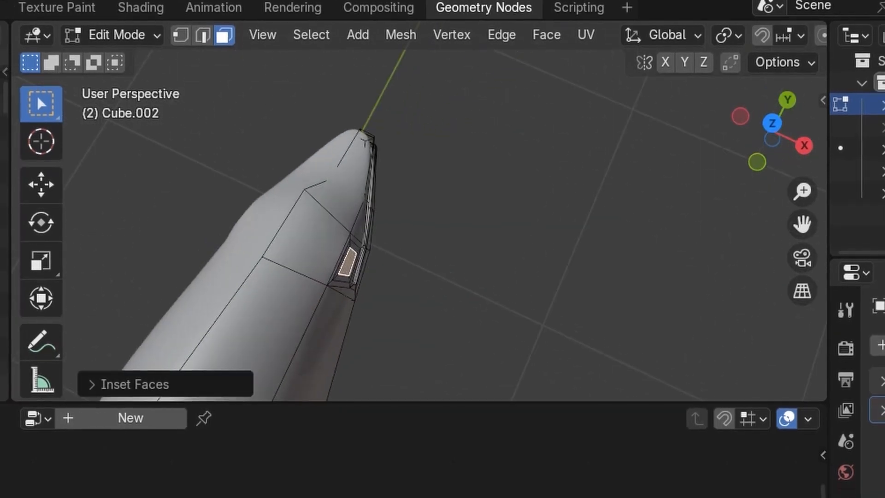
{"action": "key", "text": "g"}
{"action": "key", "text": "x"}
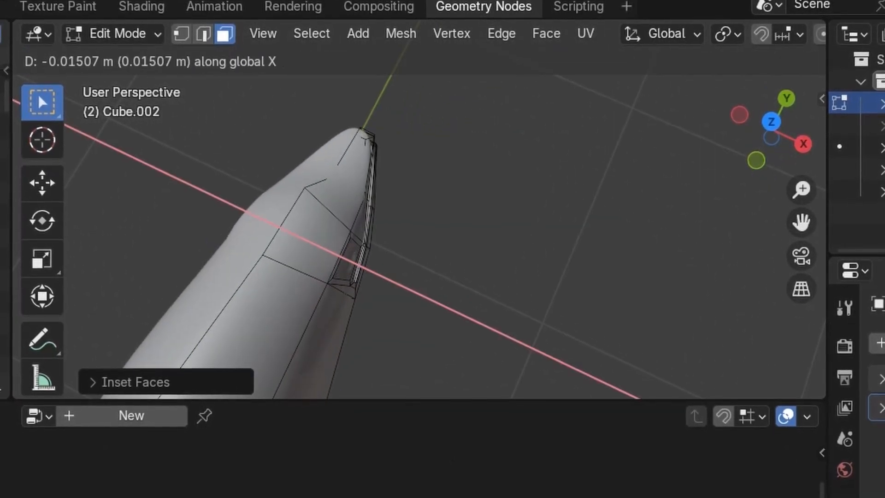
{"action": "key", "text": "Return"}
Add a cube in the right view and scale its mesh down to about a third in Edit Mode
{"action": "scroll", "coordinate": [415, 231], "scroll_direction": "down", "scroll_amount": 3}
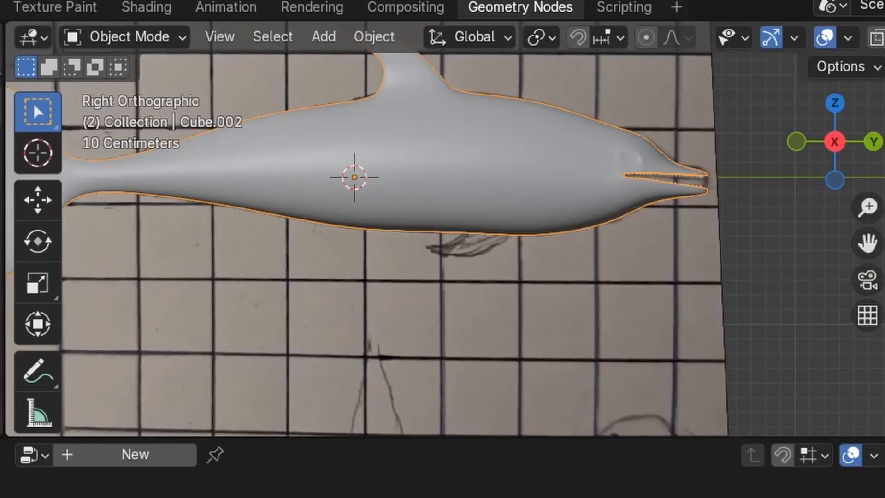
{"action": "key", "text": "shift+a"}
{"action": "mouse_move", "coordinate": [474, 316]}
{"action": "left_click", "coordinate": [687, 338]}
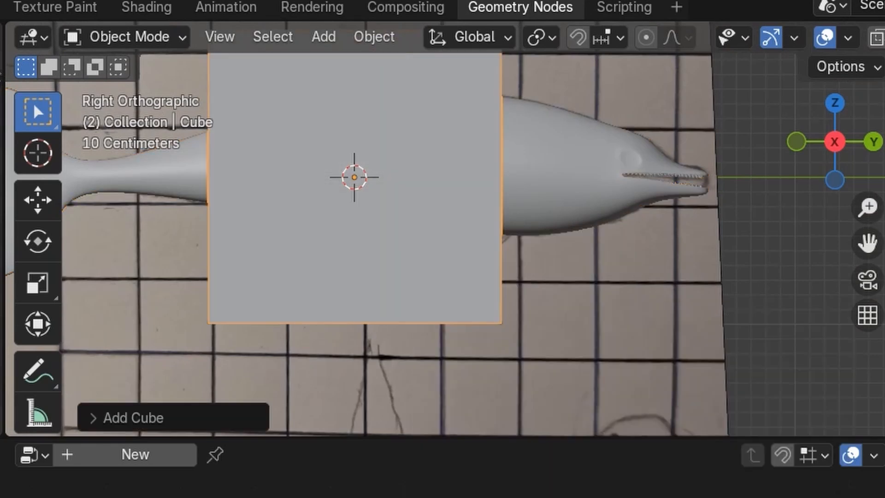
{"action": "key", "text": "s"}
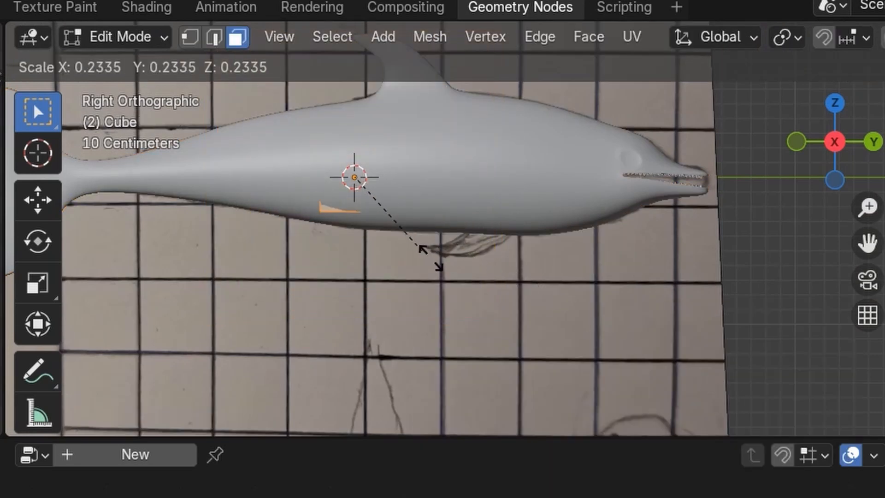
{"action": "left_click", "coordinate": [449, 272]}
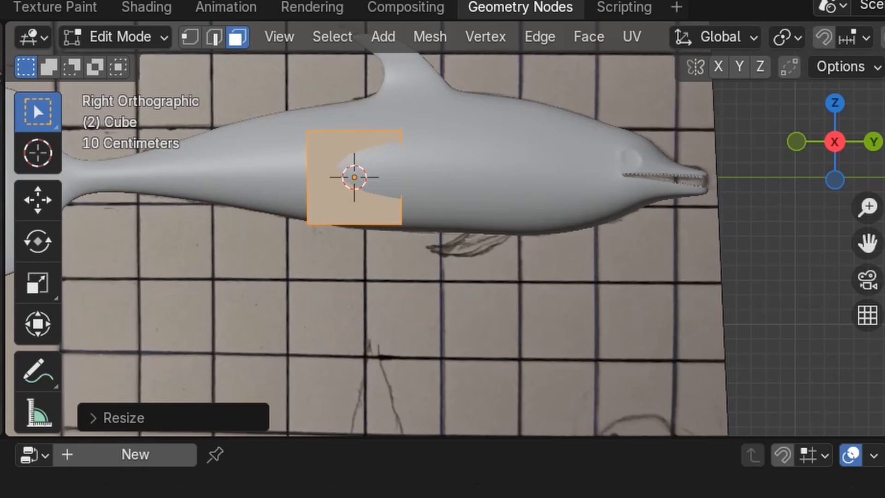
Turn on X-ray, then move and rotate the cube mesh onto the flipper drawn under the body
{"action": "key", "text": "alt+z"}
{"action": "key", "text": "g"}
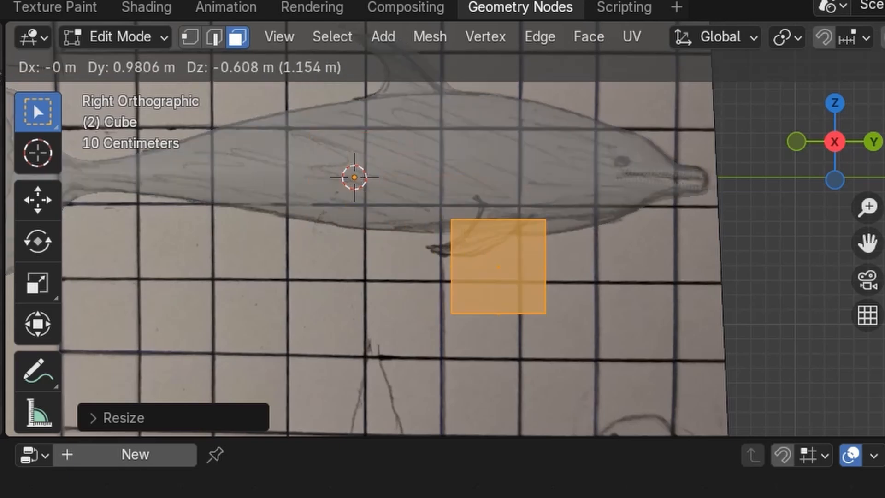
{"action": "left_click", "coordinate": [608, 374]}
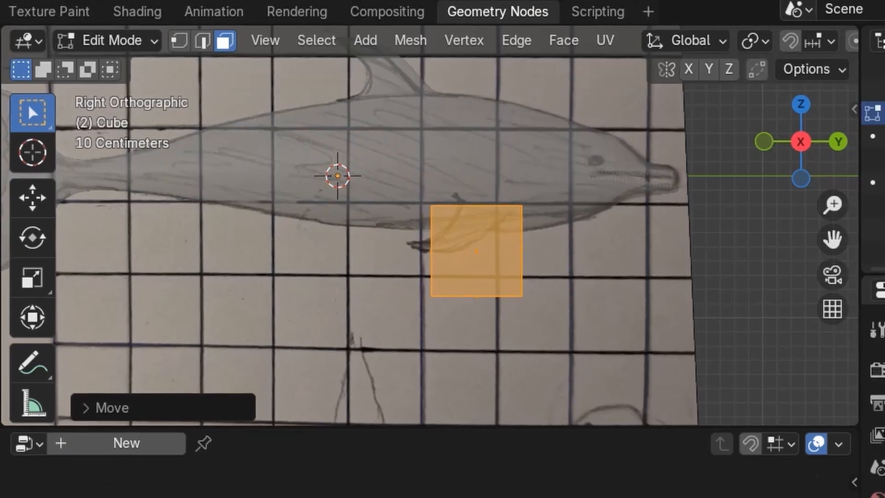
{"action": "key", "text": "r"}
{"action": "left_click", "coordinate": [553, 360]}
{"action": "key", "text": "g"}
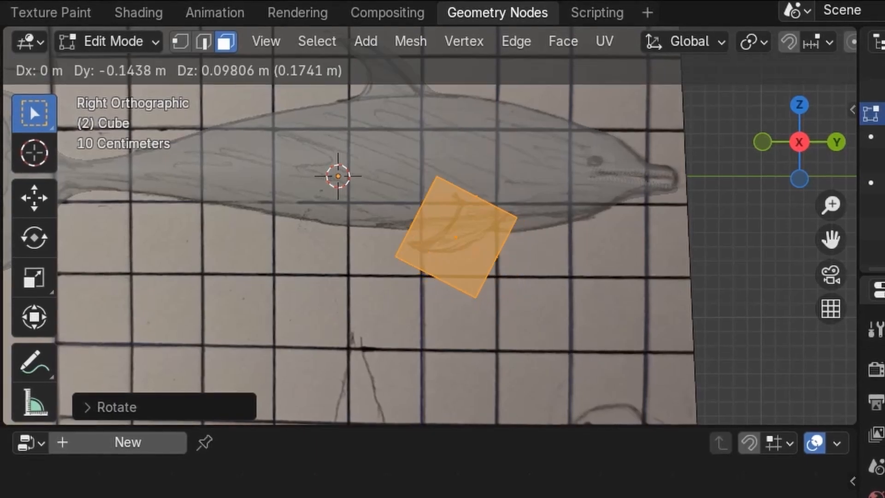
{"action": "key", "text": "Return"}
Scale the cube mesh down and move it up to match the base of the sketched flipper
{"action": "scroll", "coordinate": [430, 226], "scroll_direction": "up", "scroll_amount": 3}
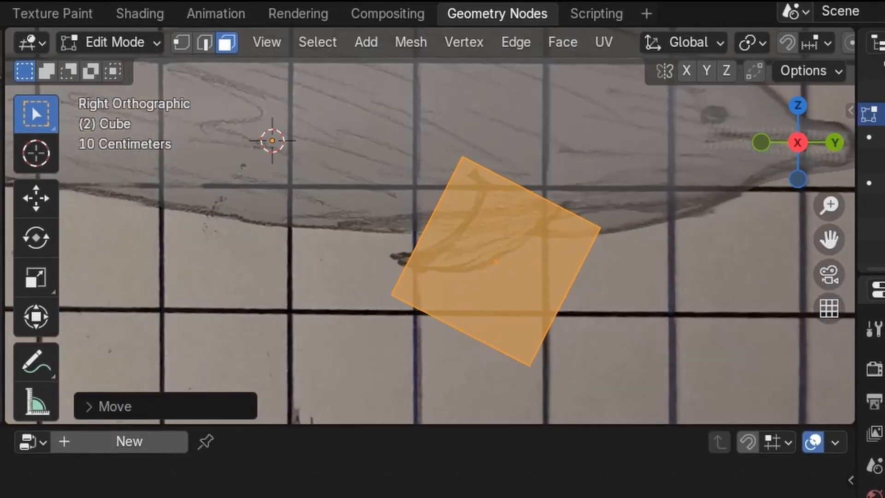
{"action": "key", "text": "s"}
{"action": "left_click", "coordinate": [617, 363]}
{"action": "key", "text": "g"}
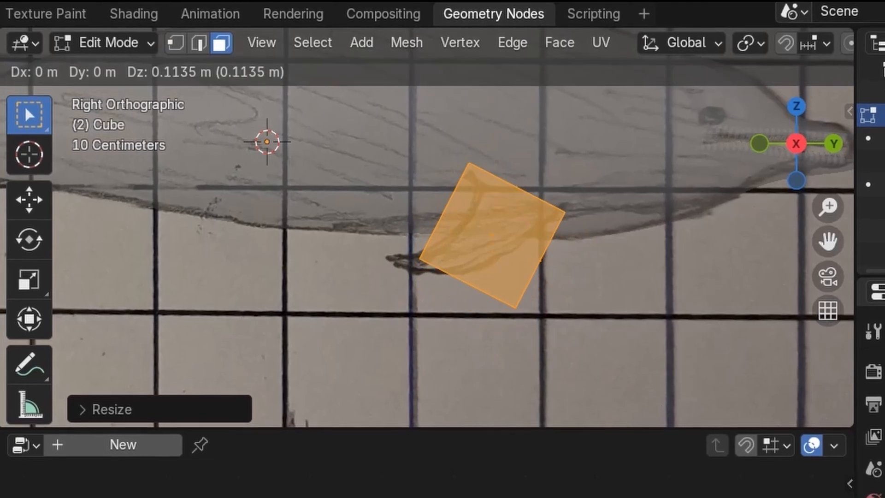
{"action": "key", "text": "Return"}
Extrude the cube's lower vertices and move the extruded end back toward the tail
{"action": "key", "text": "1"}
{"action": "left_click_drag", "start_coordinate": [394, 235], "coordinate": [599, 355]}
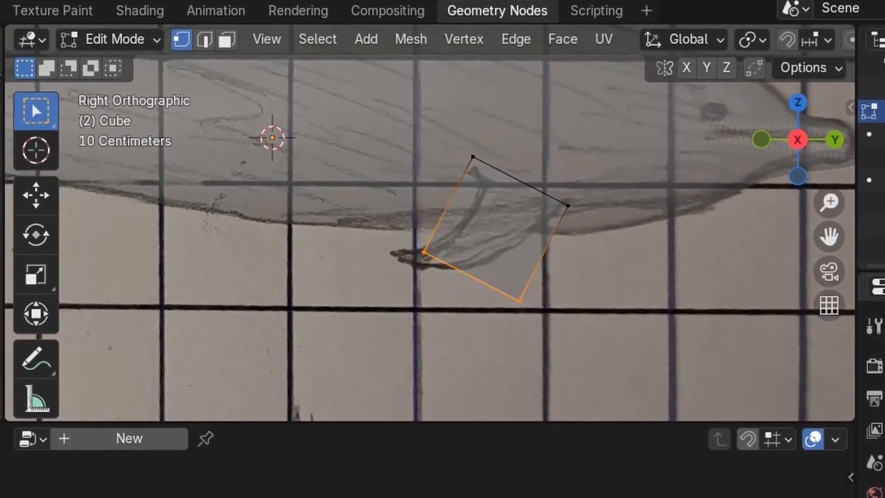
{"action": "key", "text": "e"}
{"action": "key", "text": "Return"}
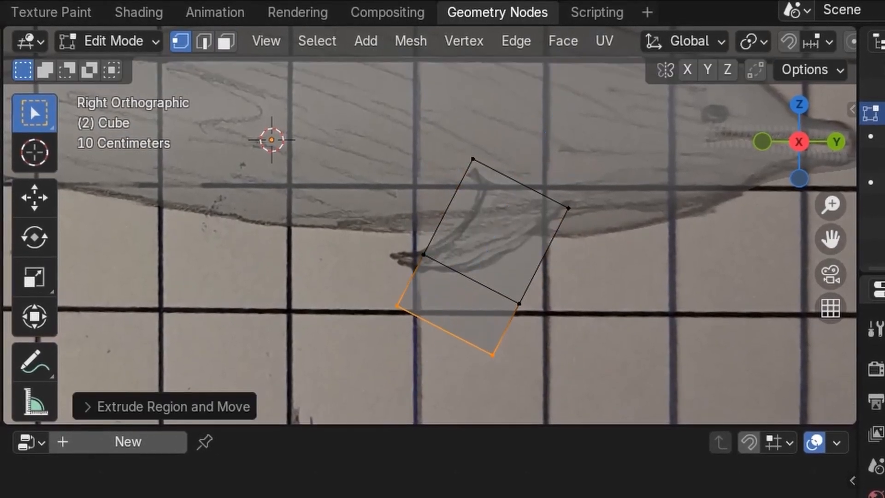
{"action": "key", "text": "g"}
{"action": "key", "text": "Return"}
Scale down and move the flipper's middle and tip vertices onto the sketched outline, shifting the tip's lower corner forward along the bottom edge
{"action": "key", "text": "e"}
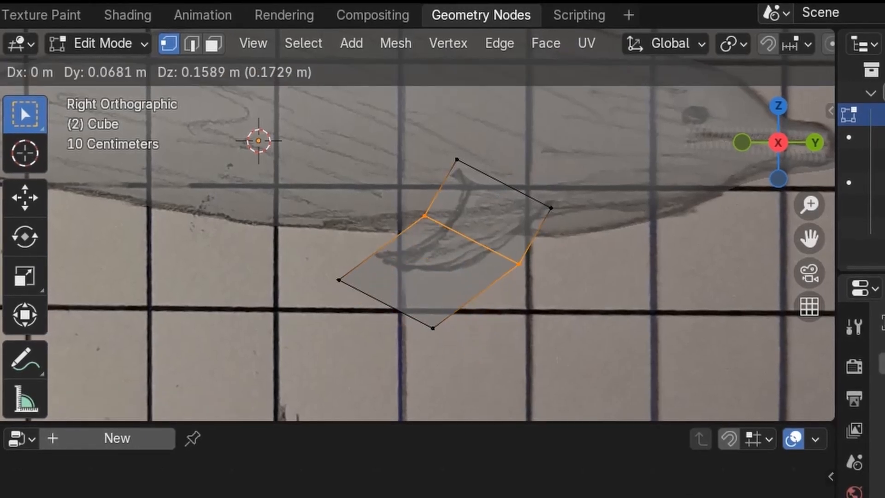
{"action": "key", "text": "s"}
{"action": "key", "text": "Return"}
{"action": "key", "text": "s"}
{"action": "key", "text": "Return"}
{"action": "key", "text": "g"}
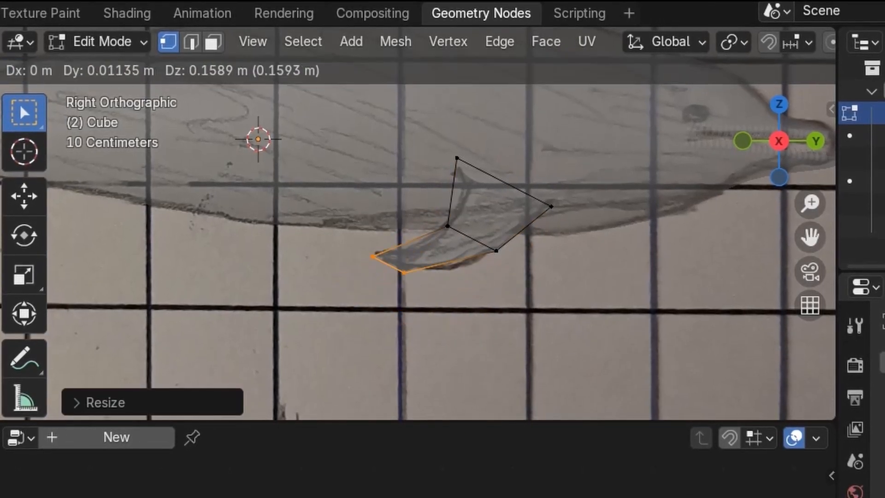
{"action": "key", "text": "Return"}
{"action": "left_click", "coordinate": [411, 268]}
{"action": "key", "text": "g"}
{"action": "key", "text": "Return"}
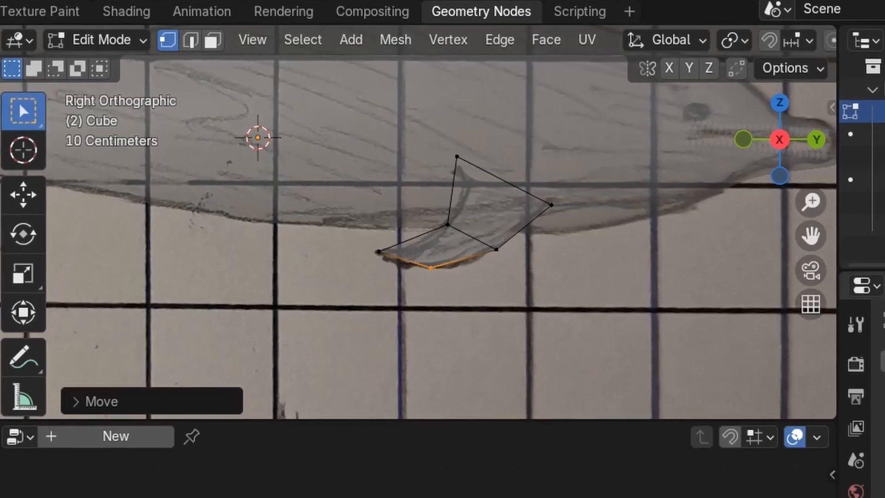
Add a Subdivision Surface modifier to the flipper mesh
{"action": "left_click", "coordinate": [881, 362]}
{"action": "key", "text": "Return"}
{"action": "key", "text": "Down"}
{"action": "key", "text": "Down"}
{"action": "key", "text": "Return"}
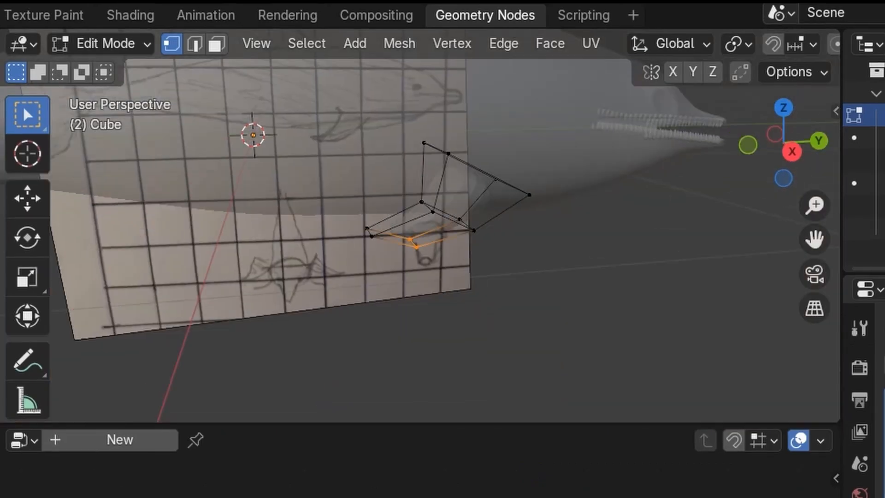
Thin the whole flipper mesh by scaling it along the global X axis
{"action": "middle_click_drag", "start_coordinate": [415, 231], "coordinate": [555, 241]}
{"action": "key", "text": "a"}
{"action": "key", "text": "s"}
{"action": "key", "text": "x"}
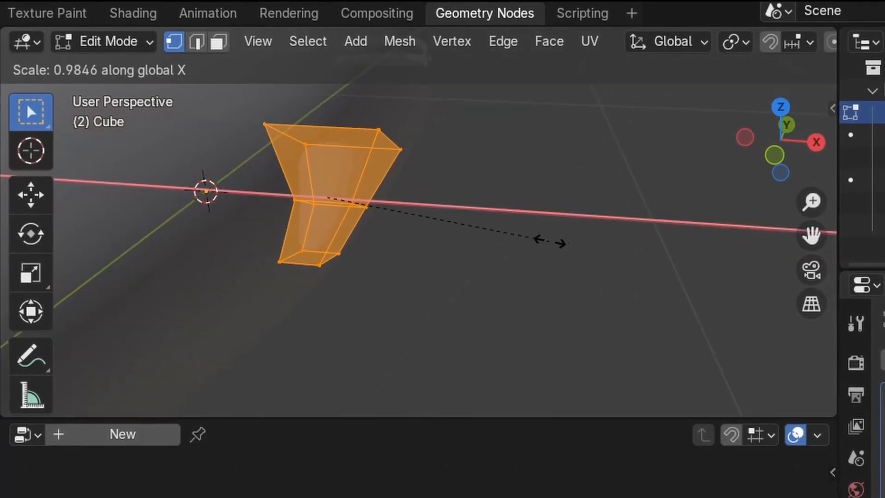
{"action": "left_click", "coordinate": [352, 197]}
Move the flipper mesh outward along X in the top view until it sits at the body's side
{"action": "middle_click_drag", "start_coordinate": [352, 197], "coordinate": [347, 221]}
{"action": "key", "text": "KP_7"}
{"action": "key", "text": "g"}
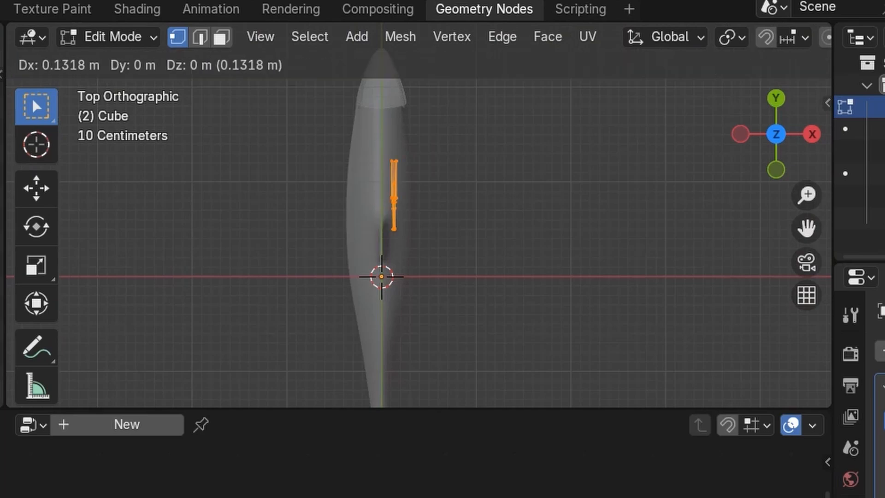
{"action": "key", "text": "x"}
{"action": "key", "text": "Return"}
Turn off X-ray and rotate the flipper mesh in the back view so its tip angles outward from the body
{"action": "key", "text": "KP_3"}
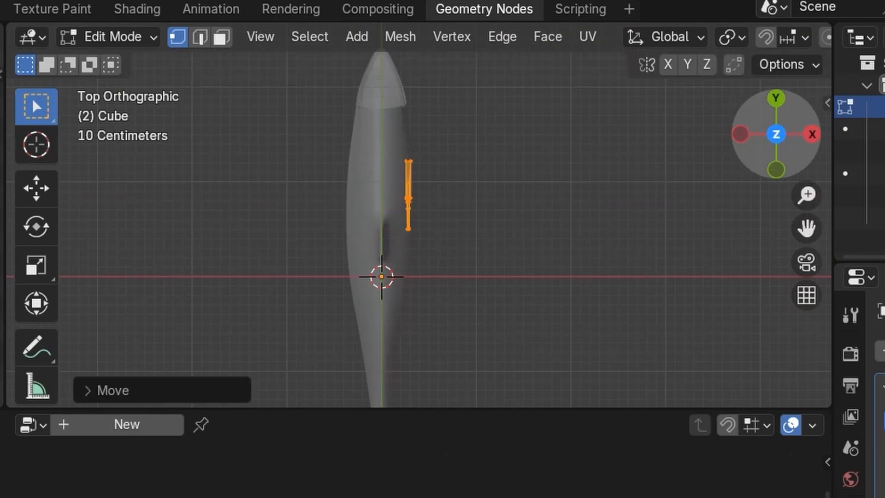
{"action": "scroll", "coordinate": [419, 215], "scroll_direction": "up", "scroll_amount": 4}
{"action": "scroll", "coordinate": [419, 215], "scroll_direction": "down", "scroll_amount": 2}
{"action": "key", "text": "ctrl+KP_1"}
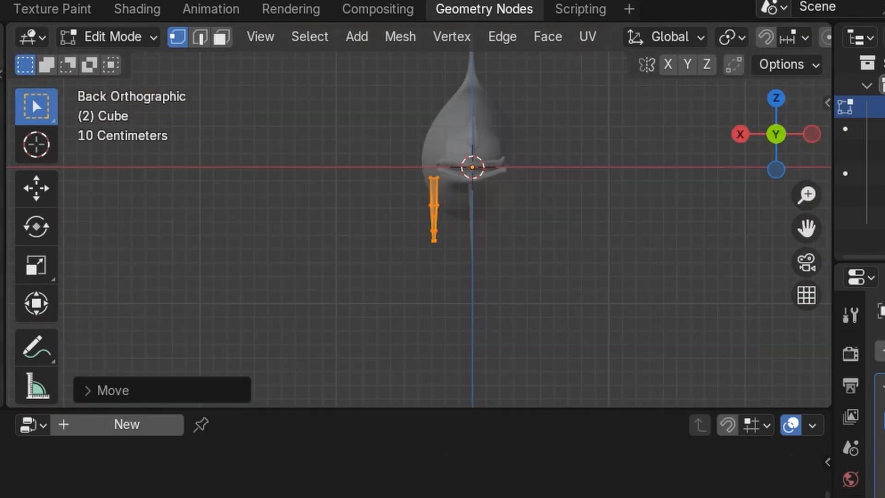
{"action": "key", "text": "alt+z"}
{"action": "key", "text": "alt+a"}
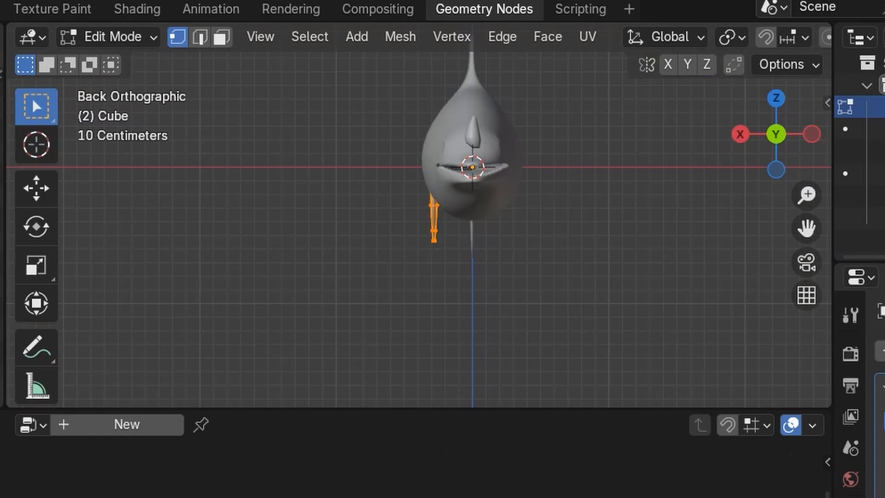
{"action": "key", "text": "r"}
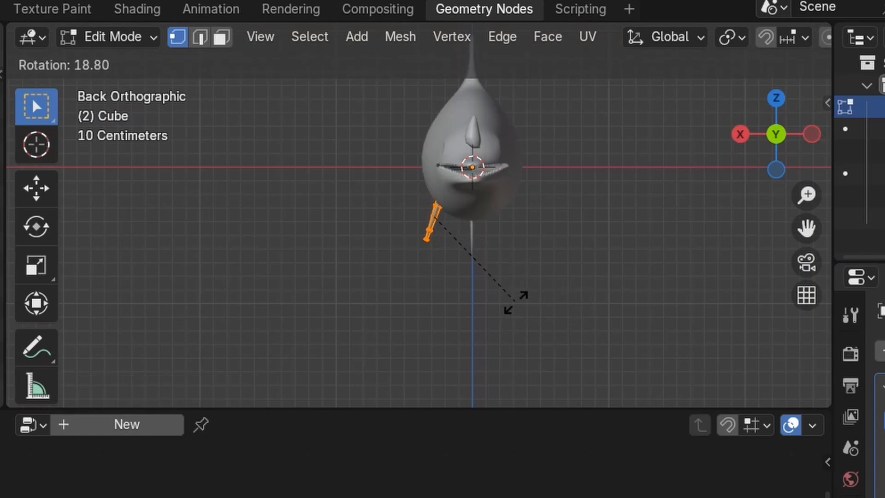
{"action": "left_click", "coordinate": [516, 302]}
Select the vertices at the flipper's upper end with X-ray on and extrude them up into the body
{"action": "middle_click_drag", "start_coordinate": [516, 302], "coordinate": [618, 296]}
{"action": "scroll", "coordinate": [418, 215], "scroll_direction": "up", "scroll_amount": 2}
{"action": "mouse_move", "coordinate": [419, 215]}
{"action": "middle_mouse_down"}
{"action": "mouse_move", "coordinate": [456, 212]}
{"action": "mouse_move", "coordinate": [410, 221]}
{"action": "middle_mouse_up"}
{"action": "key", "text": "KP_3"}
{"action": "scroll", "coordinate": [420, 216], "scroll_direction": "up", "scroll_amount": 3}
{"action": "left_click_drag", "start_coordinate": [598, 181], "coordinate": [625, 210]}
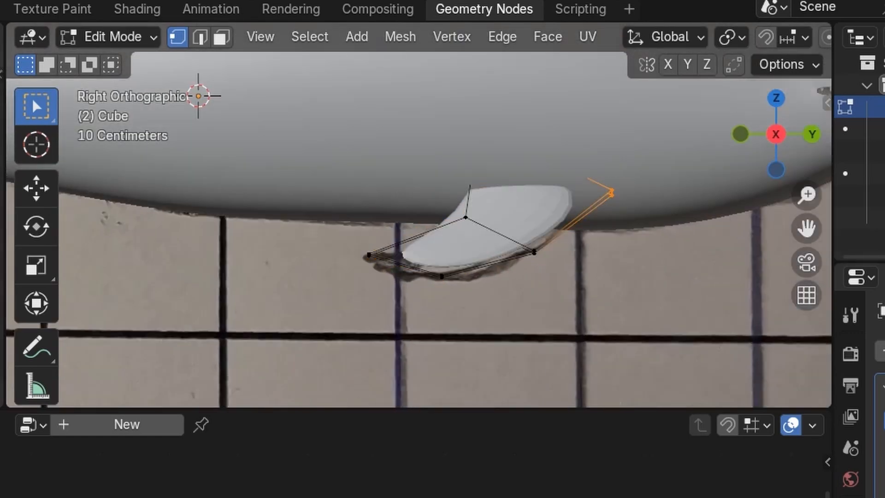
{"action": "scroll", "coordinate": [419, 215], "scroll_direction": "down", "scroll_amount": 4}
{"action": "key", "text": "alt+z"}
{"action": "middle_click_drag", "start_coordinate": [419, 215], "coordinate": [322, 258]}
{"action": "scroll", "coordinate": [418, 215], "scroll_direction": "up", "scroll_amount": 1}
{"action": "key", "text": "e"}
{"action": "left_click", "coordinate": [484, 198]}
Reposition the extruded flipper root against the body in the back view
{"action": "scroll", "coordinate": [419, 216], "scroll_direction": "down", "scroll_amount": 1}
{"action": "middle_click_drag", "start_coordinate": [484, 198], "coordinate": [456, 205]}
{"action": "scroll", "coordinate": [419, 215], "scroll_direction": "up", "scroll_amount": 1}
{"action": "key", "text": "ctrl+KP_1"}
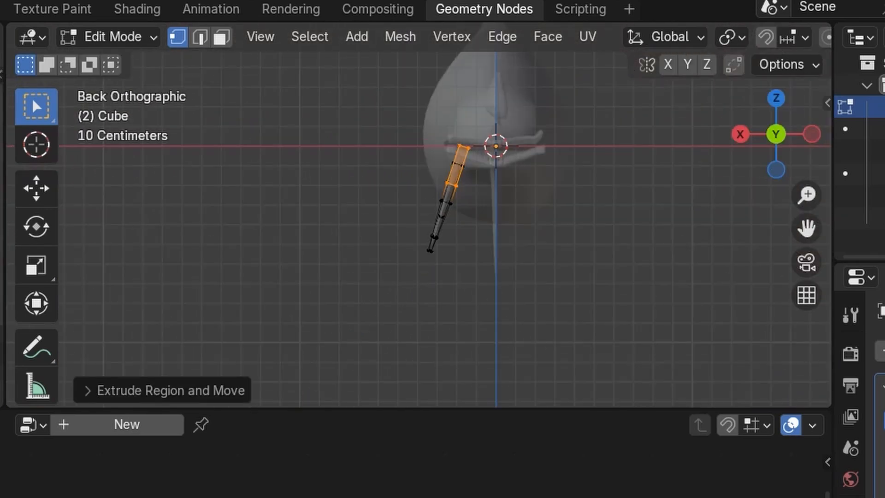
{"action": "key", "text": "g"}
{"action": "left_click", "coordinate": [473, 210]}
Return to Object Mode and apply smooth shading to the flipper
{"action": "scroll", "coordinate": [419, 215], "scroll_direction": "down", "scroll_amount": 1}
{"action": "middle_click_drag", "start_coordinate": [472, 210], "coordinate": [534, 212]}
{"action": "key", "text": "Tab"}
{"action": "scroll", "coordinate": [419, 216], "scroll_direction": "down", "scroll_amount": 2}
{"action": "right_click", "coordinate": [415, 223]}
{"action": "mouse_move", "coordinate": [415, 223]}
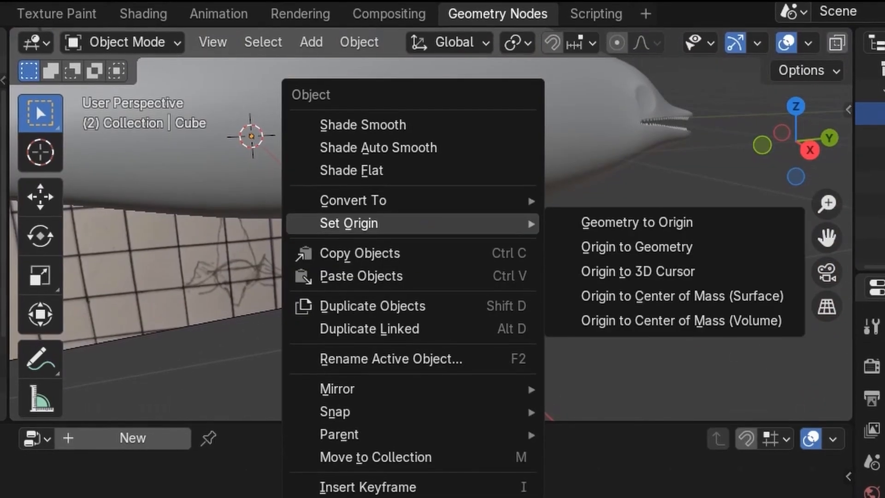
{"action": "left_click", "coordinate": [362, 124]}
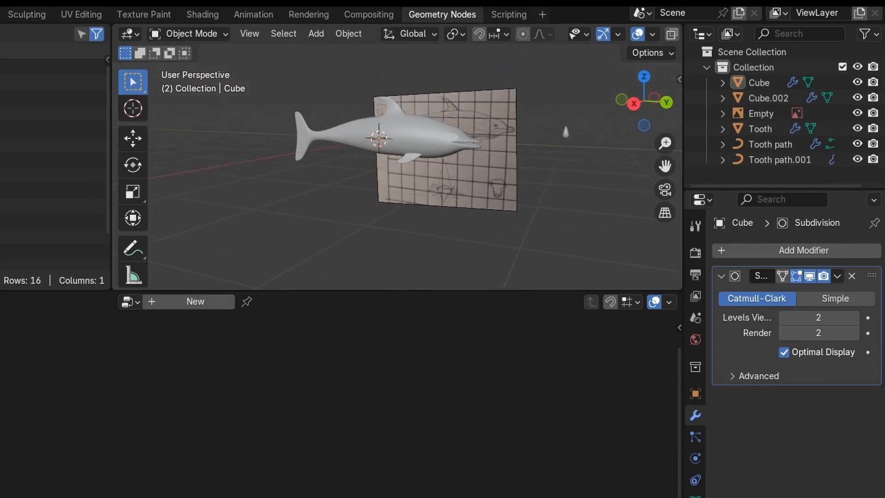
Add a Mirror modifier on the X axis to the flipper with Cube.002 as the mirror object
{"action": "left_click", "coordinate": [768, 98]}
{"action": "left_click", "coordinate": [758, 82]}
{"action": "left_click", "coordinate": [764, 251]}
{"action": "left_click", "coordinate": [764, 253]}
{"action": "key", "text": "Down"}
{"action": "key", "text": "Down"}
{"action": "key", "text": "Down"}
{"action": "key", "text": "Return"}
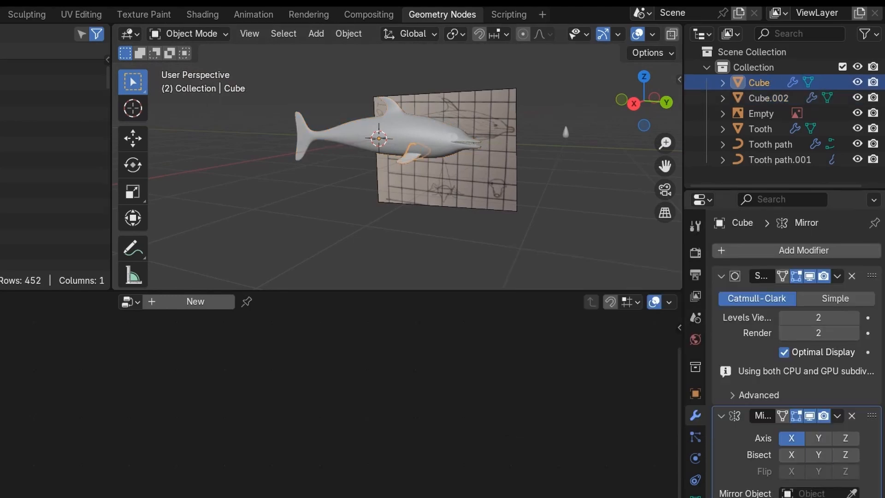
{"action": "left_click", "coordinate": [425, 135]}
{"action": "middle_click_drag", "start_coordinate": [426, 135], "coordinate": [318, 104]}
{"action": "scroll", "coordinate": [398, 165], "scroll_direction": "up", "scroll_amount": 2}
{"action": "key", "text": "alt+a"}
{"action": "middle_click_drag", "start_coordinate": [397, 139], "coordinate": [398, 182]}
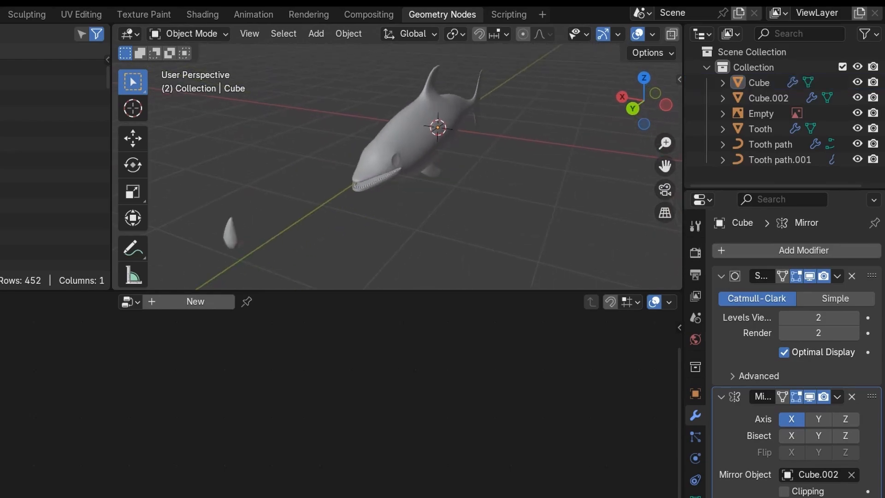
Hide the standalone tooth and add a UV sphere with 8 segments and 4 rings
{"action": "left_click", "coordinate": [231, 234]}
{"action": "key", "text": "shift+a"}
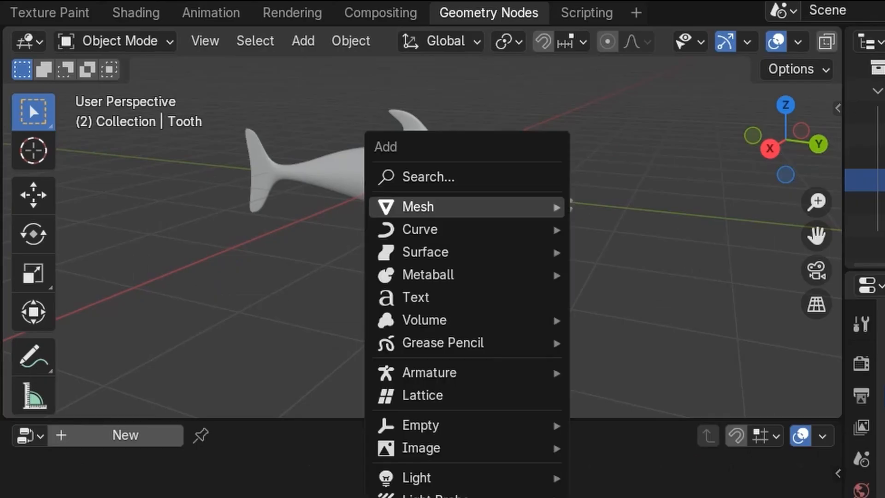
{"action": "mouse_move", "coordinate": [467, 229]}
{"action": "mouse_move", "coordinate": [418, 206]}
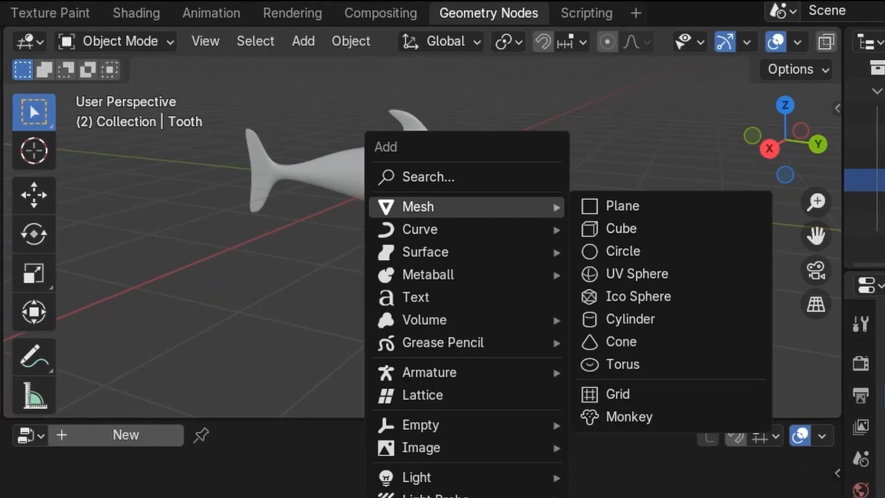
{"action": "left_click", "coordinate": [636, 272]}
{"action": "left_click", "coordinate": [140, 400]}
{"action": "left_click", "coordinate": [291, 155]}
{"action": "type", "text": "8"}
{"action": "key", "text": "Return"}
{"action": "double_click", "coordinate": [292, 180]}
{"action": "type", "text": "4"}
{"action": "key", "text": "Return"}
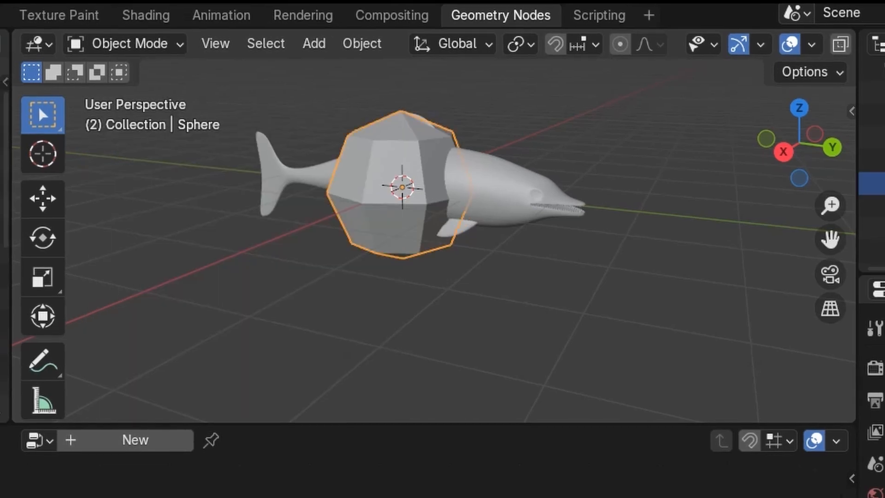
Scale the sphere's mesh down in Edit Mode
{"action": "key", "text": "Tab"}
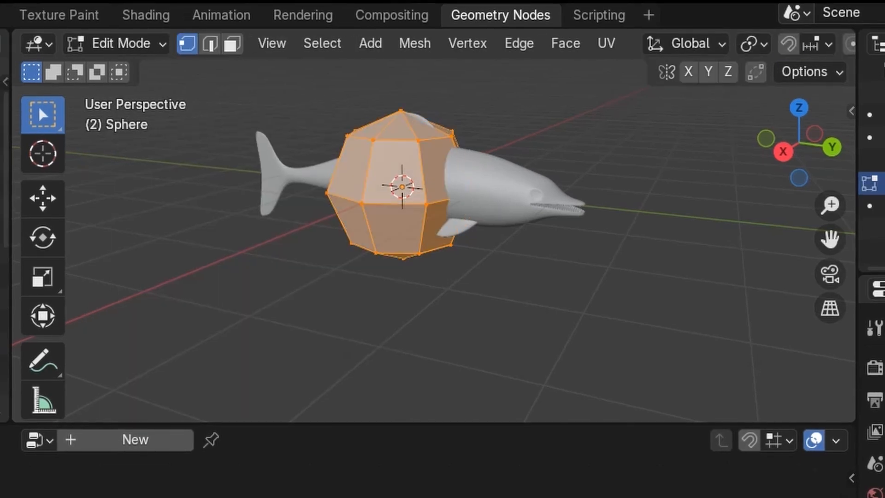
{"action": "key", "text": "s"}
{"action": "left_click", "coordinate": [456, 235]}
Isolate the sphere, delete the vertices of its negative X half in the top view, and return to the full scene
{"action": "key", "text": "slash"}
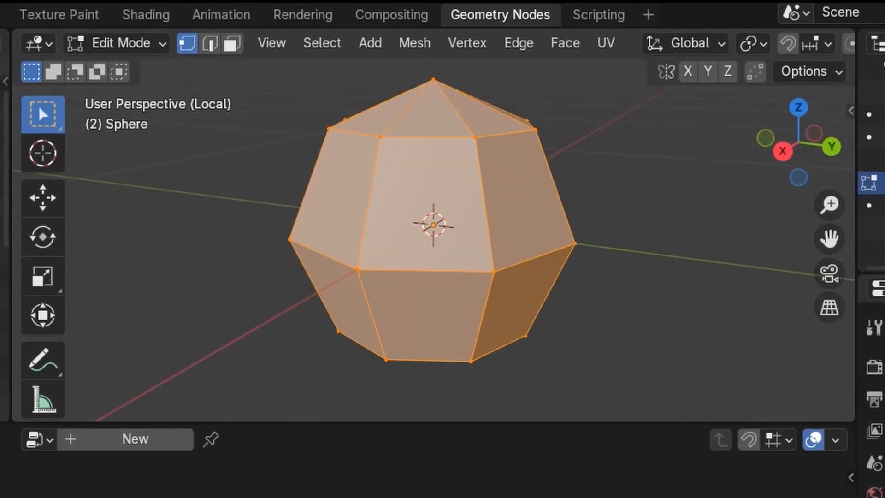
{"action": "scroll", "coordinate": [433, 226], "scroll_direction": "down", "scroll_amount": 3}
{"action": "middle_click_drag", "start_coordinate": [433, 226], "coordinate": [480, 256]}
{"action": "scroll", "coordinate": [479, 256], "scroll_direction": "down", "scroll_amount": 3}
{"action": "left_click", "coordinate": [800, 125]}
{"action": "left_click", "coordinate": [798, 106]}
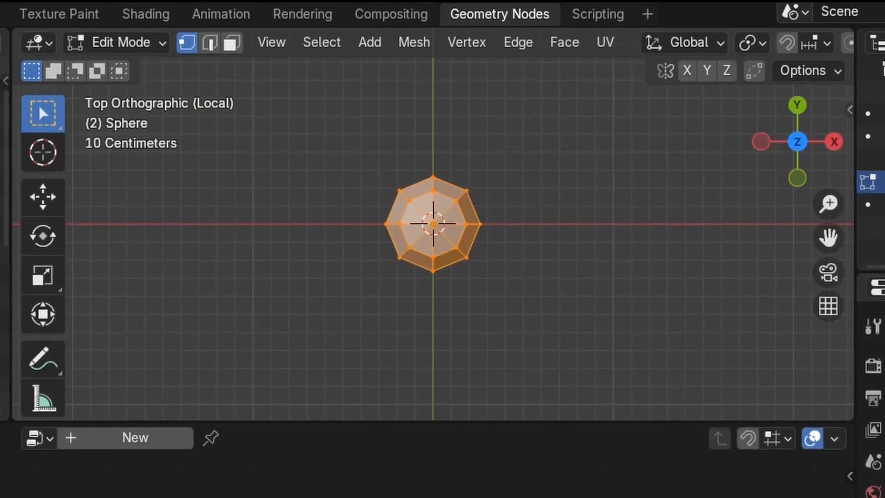
{"action": "key", "text": "alt+z"}
{"action": "left_click_drag", "start_coordinate": [327, 131], "coordinate": [424, 417]}
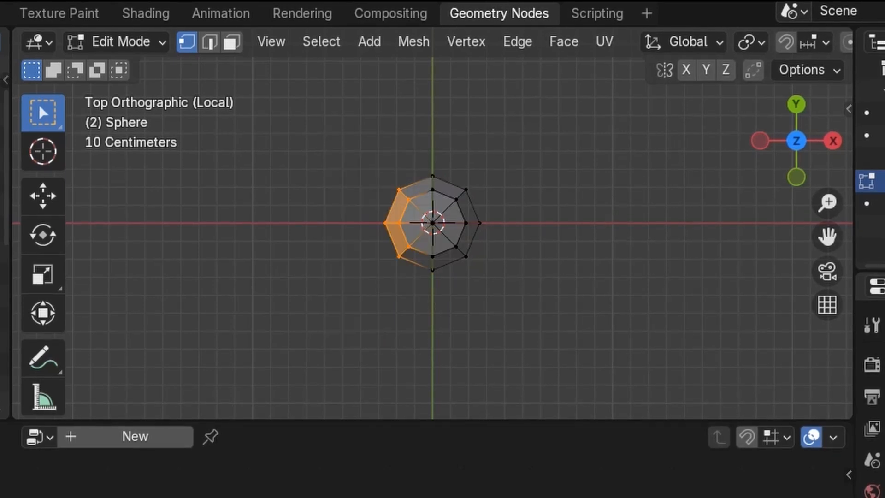
{"action": "key", "text": "x"}
{"action": "left_click", "coordinate": [321, 221]}
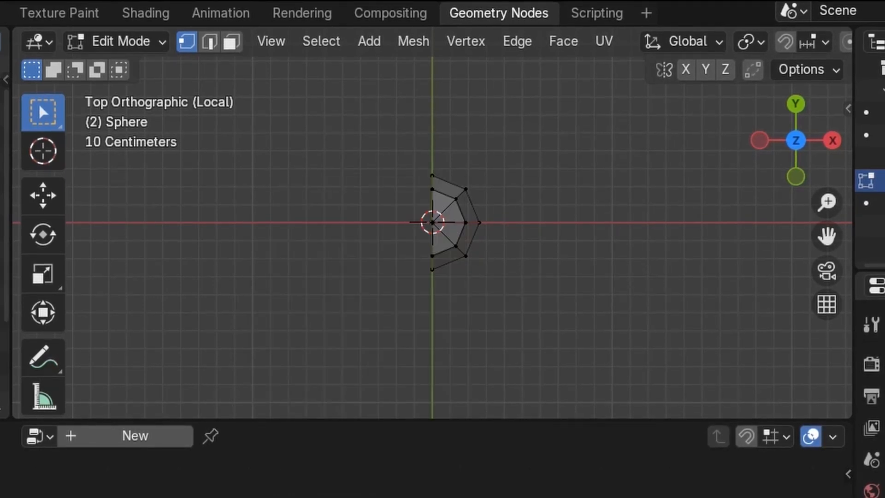
{"action": "key", "text": "Tab"}
{"action": "key", "text": "KP_Divide"}
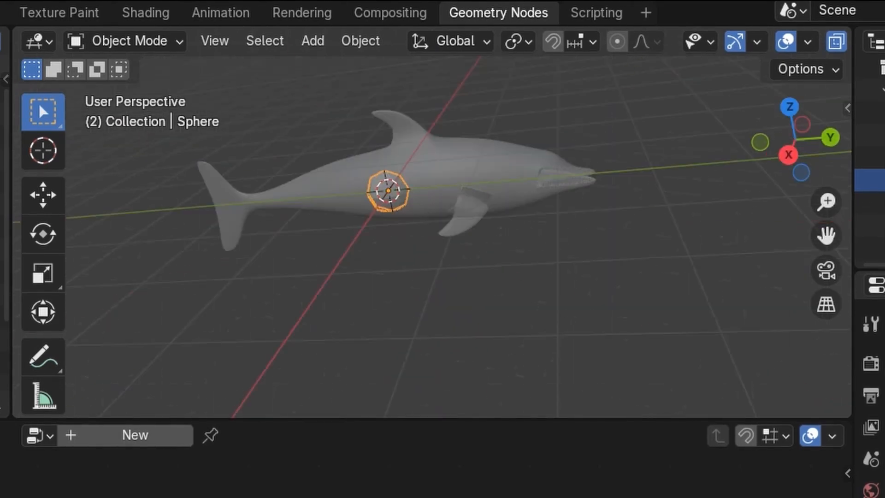
Scale the half-sphere to about 0.487 and move it about 1.9 m along Y and 0.11 m up to the head
{"action": "key", "text": "KP_3"}
{"action": "scroll", "coordinate": [432, 222], "scroll_direction": "up", "scroll_amount": 5}
{"action": "middle_click_drag", "start_coordinate": [461, 207], "coordinate": [279, 264], "text": "shift"}
{"action": "key", "text": "s"}
{"action": "left_click", "coordinate": [209, 242]}
{"action": "key", "text": "g"}
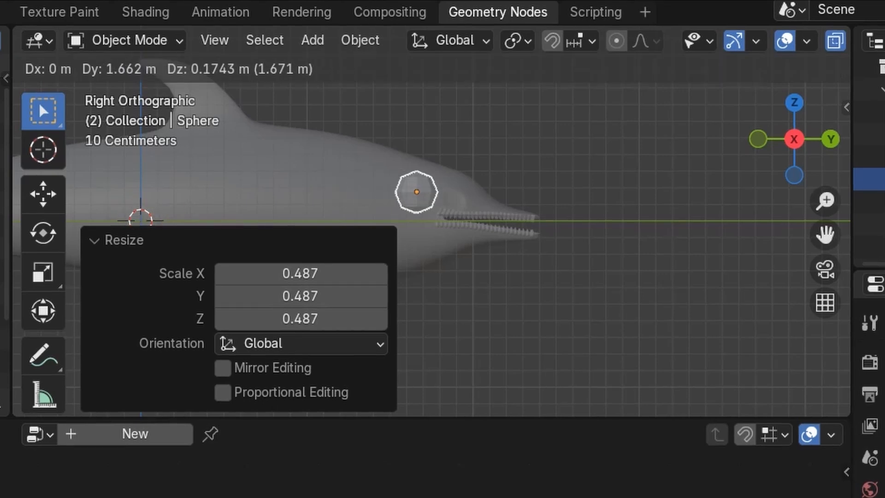
{"action": "key", "text": "Return"}
Scale the half-sphere by about 0.647 and move it about 0.186 m along X to the side of the head
{"action": "key", "text": "s"}
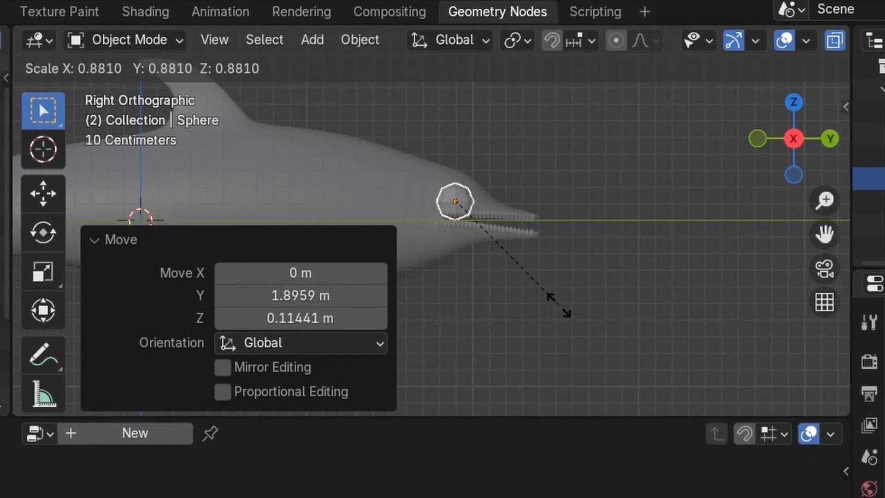
{"action": "left_click", "coordinate": [524, 271]}
{"action": "scroll", "coordinate": [523, 272], "scroll_direction": "up", "scroll_amount": 3}
{"action": "scroll", "coordinate": [431, 221], "scroll_direction": "up", "scroll_amount": 4}
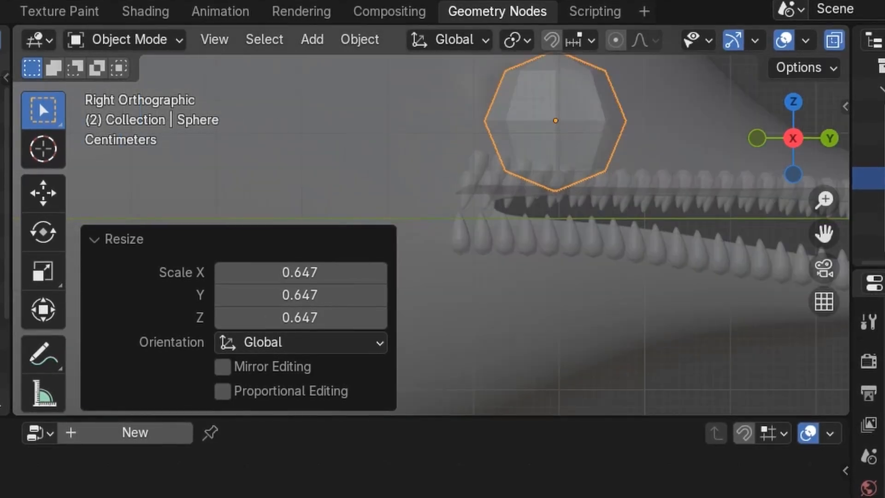
{"action": "scroll", "coordinate": [794, 103], "scroll_direction": "down", "scroll_amount": 4}
{"action": "left_click", "coordinate": [794, 102]}
{"action": "scroll", "coordinate": [431, 221], "scroll_direction": "down", "scroll_amount": 4}
{"action": "key", "text": "g"}
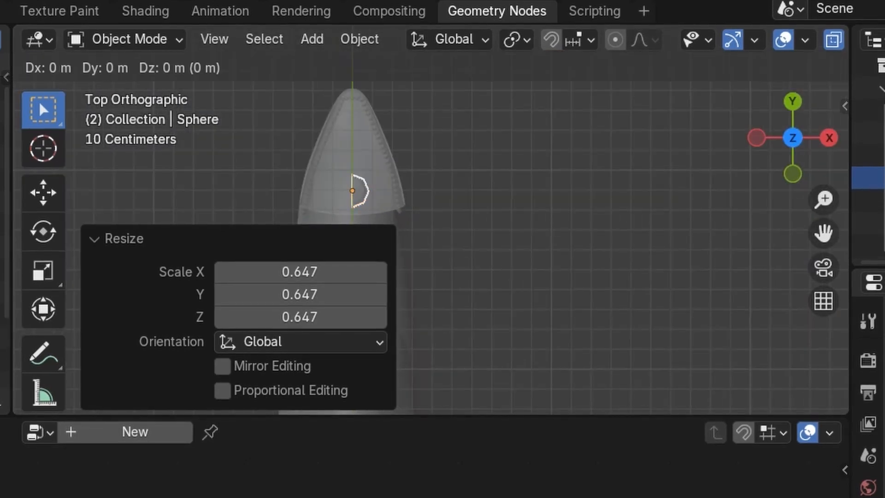
{"action": "key", "text": "x"}
{"action": "left_click", "coordinate": [516, 196]}
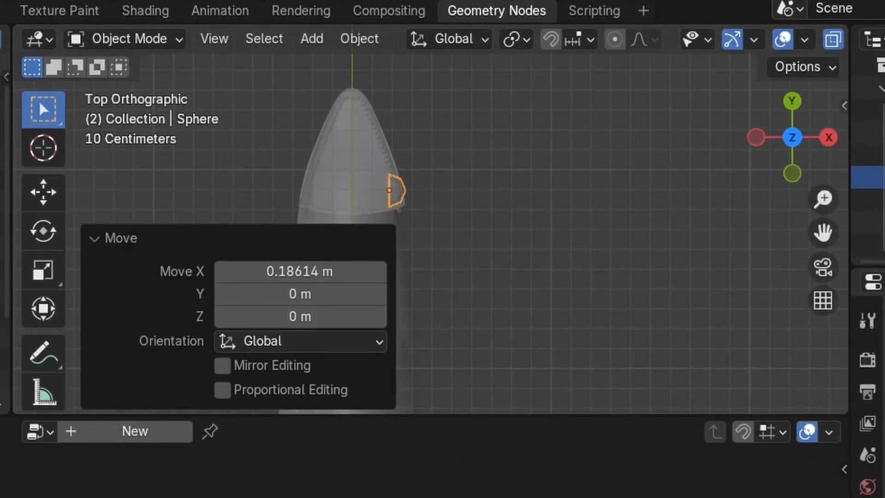
Rotate the half-sphere in the top view to follow the slant of the head, and turn off X-ray
{"action": "key", "text": "r"}
{"action": "left_click", "coordinate": [516, 197]}
{"action": "scroll", "coordinate": [516, 197], "scroll_direction": "down", "scroll_amount": 2}
{"action": "left_click", "coordinate": [516, 197]}
{"action": "scroll", "coordinate": [517, 197], "scroll_direction": "up", "scroll_amount": 4}
{"action": "middle_click_drag", "start_coordinate": [517, 197], "coordinate": [415, 115]}
{"action": "key", "text": "alt+z"}
{"action": "scroll", "coordinate": [431, 221], "scroll_direction": "down", "scroll_amount": 3}
Move the half-sphere onto the eye socket in the right view and adjust its scale to fit
{"action": "left_click", "coordinate": [808, 161]}
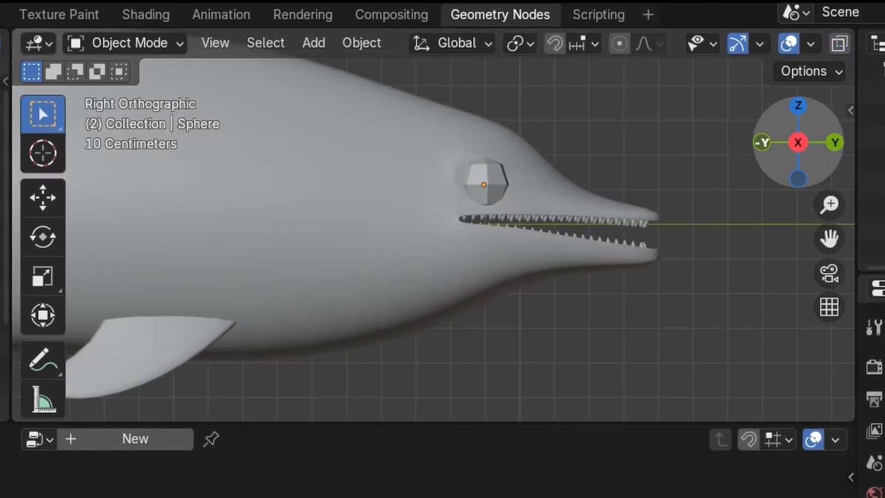
{"action": "left_click", "coordinate": [484, 184]}
{"action": "key", "text": "g"}
{"action": "left_click", "coordinate": [473, 180]}
{"action": "left_click", "coordinate": [576, 133]}
{"action": "middle_click_drag", "start_coordinate": [576, 185], "coordinate": [465, 221]}
{"action": "scroll", "coordinate": [576, 185], "scroll_direction": "up", "scroll_amount": 3}
{"action": "left_click", "coordinate": [609, 145]}
{"action": "key", "text": "s"}
{"action": "left_click", "coordinate": [643, 238]}
Refine the eye half-sphere's position in the socket and rotate it about the Y axis to match the head's surface
{"action": "scroll", "coordinate": [644, 238], "scroll_direction": "down", "scroll_amount": 3}
{"action": "left_click", "coordinate": [766, 149]}
{"action": "key", "text": "g"}
{"action": "left_click", "coordinate": [567, 221]}
{"action": "scroll", "coordinate": [560, 226], "scroll_direction": "down", "scroll_amount": 3}
{"action": "middle_click_drag", "start_coordinate": [567, 222], "coordinate": [567, 245]}
{"action": "key", "text": "r"}
{"action": "key", "text": "y"}
{"action": "left_click", "coordinate": [569, 198]}
{"action": "middle_click_drag", "start_coordinate": [569, 198], "coordinate": [521, 217]}
{"action": "middle_click_drag", "start_coordinate": [599, 198], "coordinate": [488, 221]}
Adjust the eye half-sphere's depth in the socket by moving it along the X axis
{"action": "left_click", "coordinate": [525, 195]}
{"action": "key", "text": "g"}
{"action": "key", "text": "x"}
{"action": "left_click", "coordinate": [523, 196]}
{"action": "left_click", "coordinate": [378, 267]}
{"action": "scroll", "coordinate": [489, 208], "scroll_direction": "down", "scroll_amount": 6}
{"action": "left_click", "coordinate": [464, 213]}
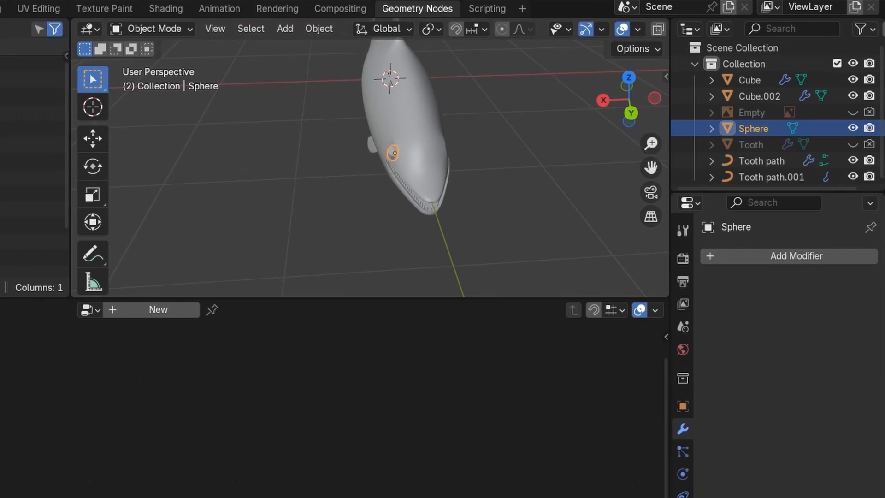
Add a Mirror modifier to the eye half-sphere on the X axis, with the dolphin body Cube.002 as the mirror object
{"action": "left_click", "coordinate": [737, 256]}
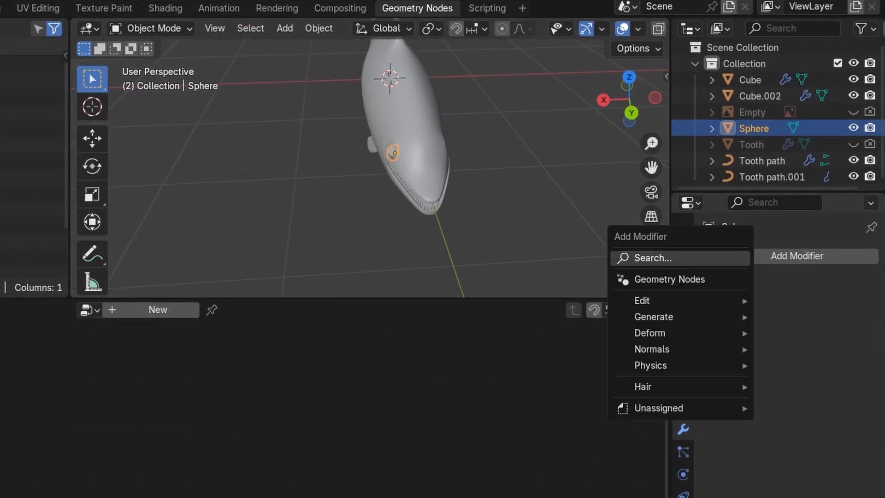
{"action": "left_click", "coordinate": [668, 256]}
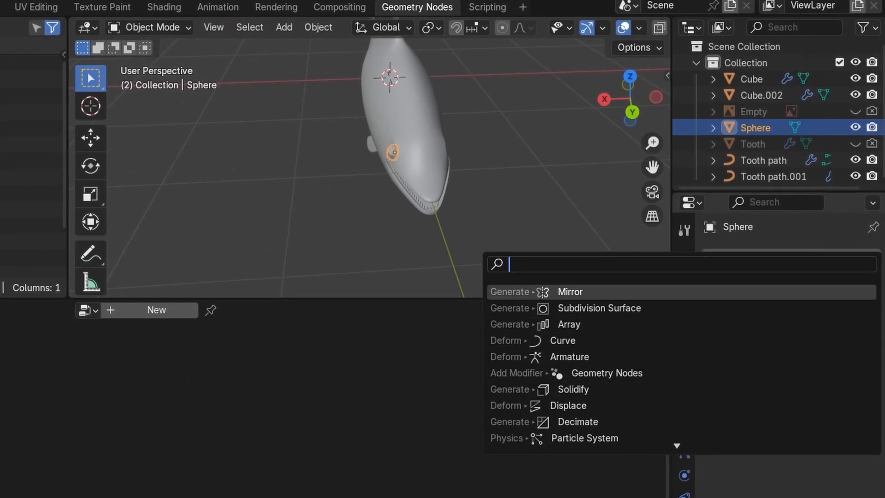
{"action": "left_click", "coordinate": [645, 292]}
{"action": "left_click", "coordinate": [849, 364]}
{"action": "left_click", "coordinate": [410, 120]}
Apply smooth shading to the mirrored eye half-spheres
{"action": "left_click", "coordinate": [507, 184]}
{"action": "scroll", "coordinate": [507, 184], "scroll_direction": "down", "scroll_amount": 3}
{"action": "middle_click_drag", "start_coordinate": [507, 184], "coordinate": [405, 180]}
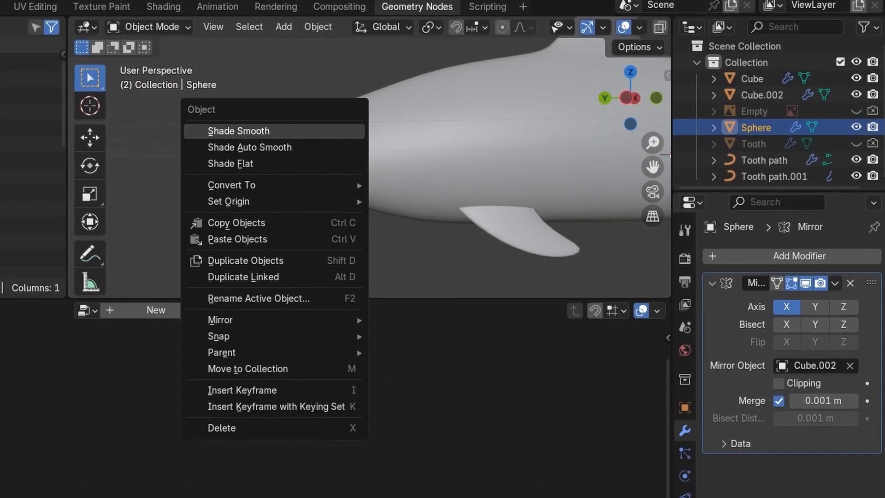
{"action": "left_click", "coordinate": [242, 131]}
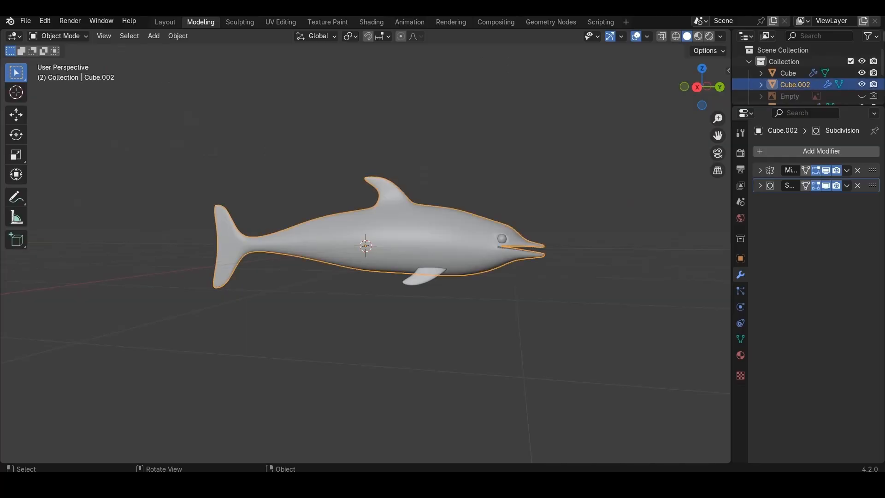
Parent the side flippers to the dolphin's body with the Object option, test-moving the body before and after and cancelling each move
{"action": "key", "text": "g"}
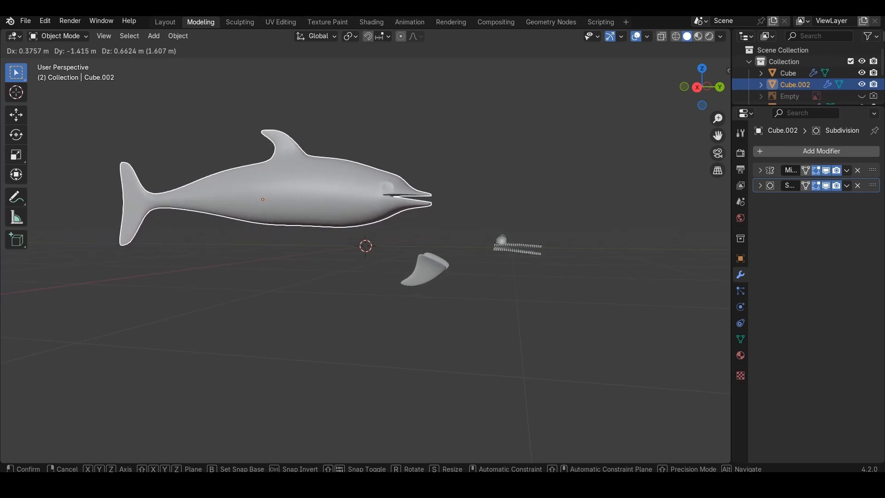
{"action": "key", "text": "Escape"}
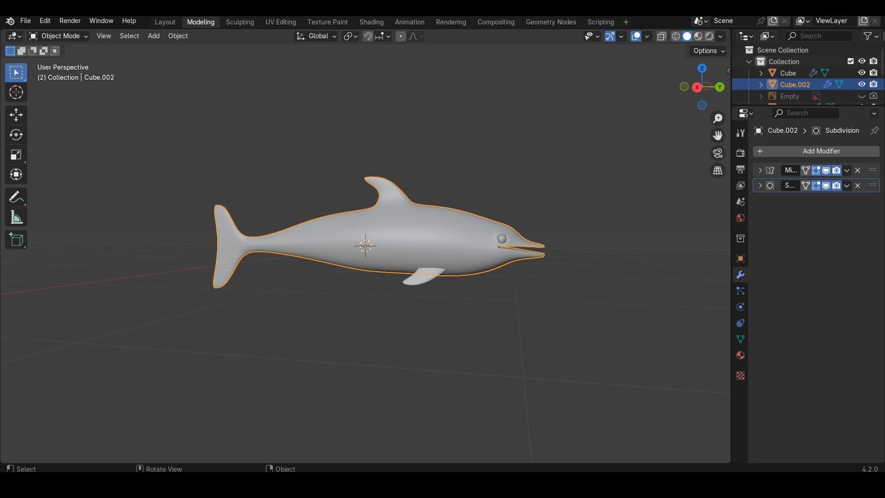
{"action": "left_click", "coordinate": [424, 276]}
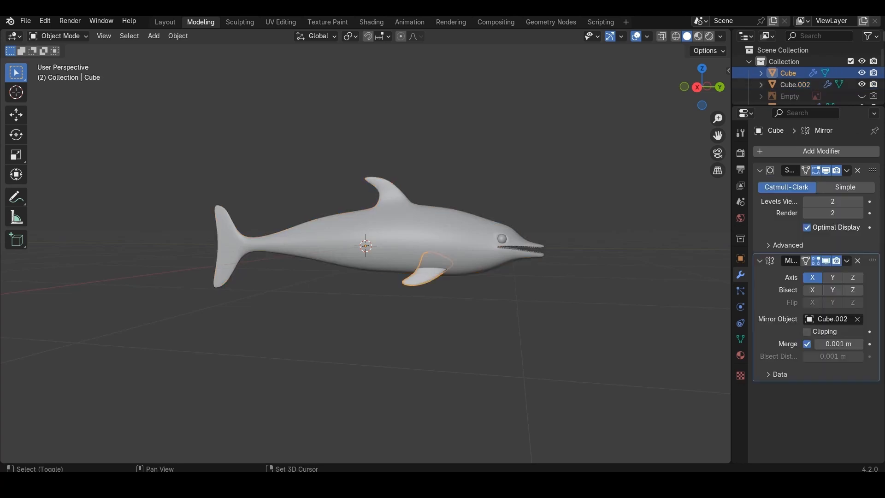
{"action": "left_click", "coordinate": [419, 233], "text": "shift"}
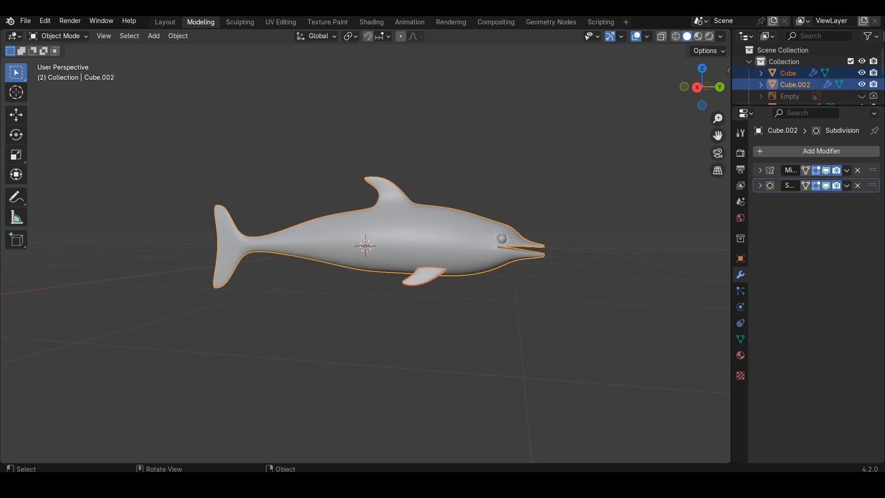
{"action": "key", "text": "ctrl+p"}
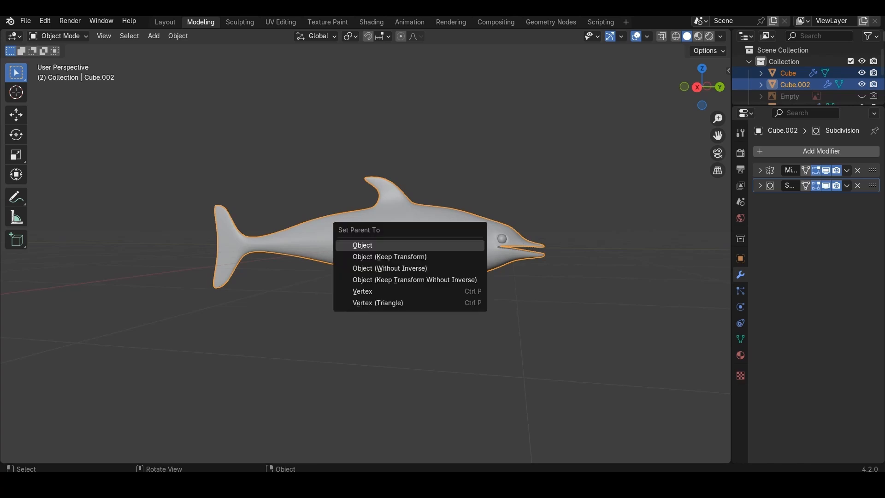
{"action": "key", "text": "Return"}
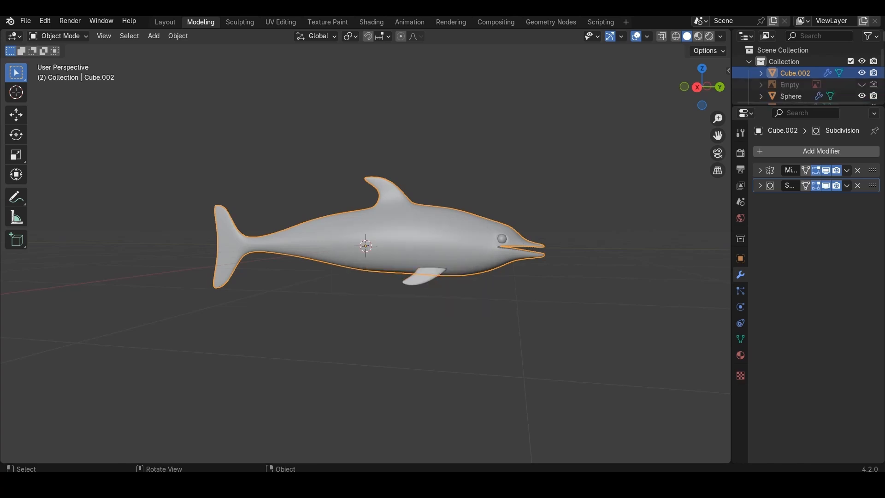
{"action": "key", "text": "g"}
{"action": "key", "text": "Escape"}
Parent the eyes to the dolphin's body with the Object option
{"action": "left_click", "coordinate": [502, 239]}
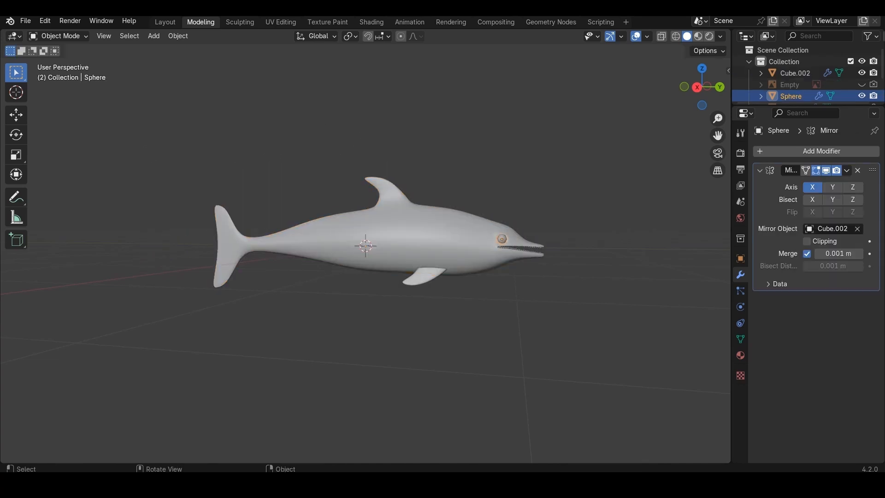
{"action": "left_click", "coordinate": [454, 238], "text": "shift"}
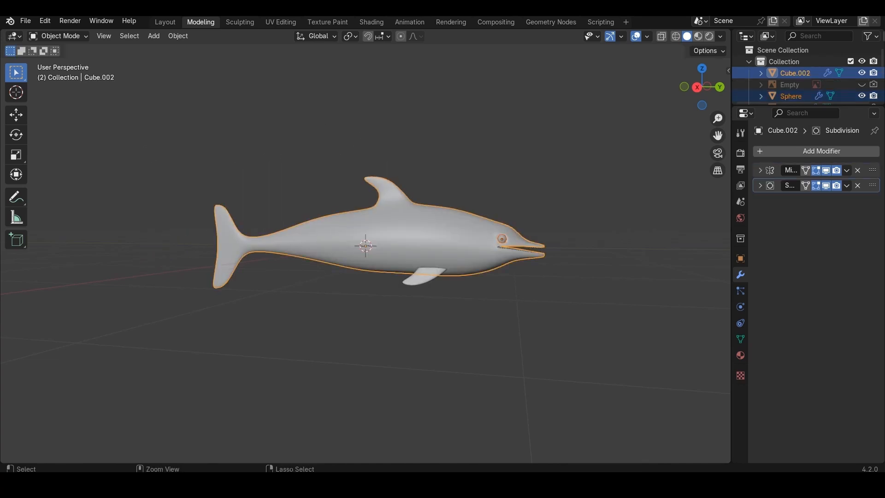
{"action": "key", "text": "ctrl+p"}
{"action": "key", "text": "Return"}
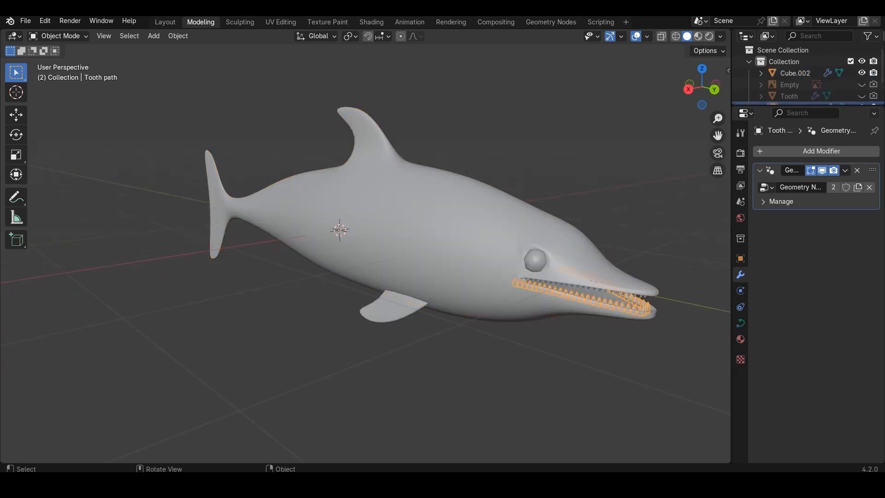
Parent the lower and upper tooth rows to the dolphin's body with the Object option
{"action": "left_click", "coordinate": [489, 249], "text": "shift"}
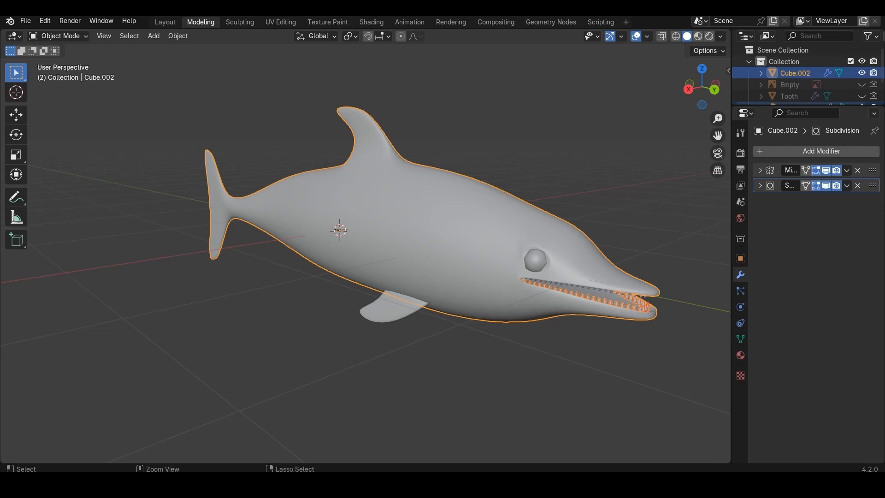
{"action": "key", "text": "ctrl+p"}
{"action": "left_click", "coordinate": [457, 262]}
{"action": "left_click", "coordinate": [593, 289]}
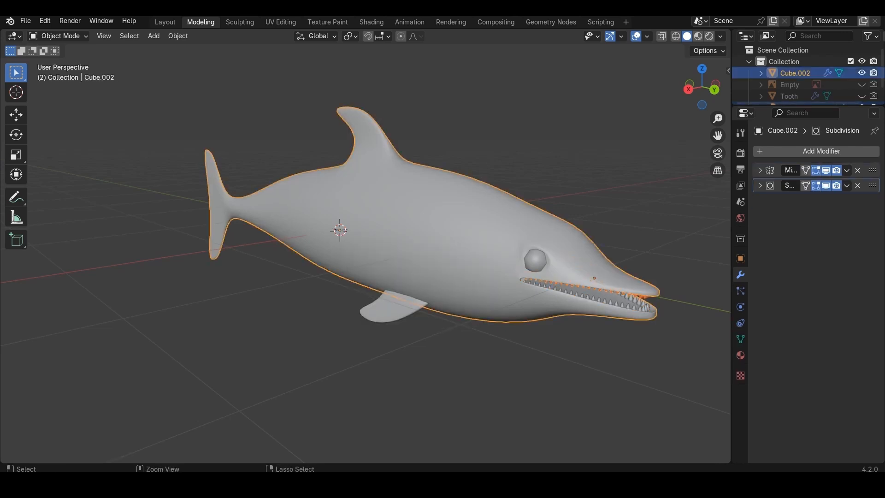
{"action": "key", "text": "ctrl+p"}
{"action": "key", "text": "Return"}
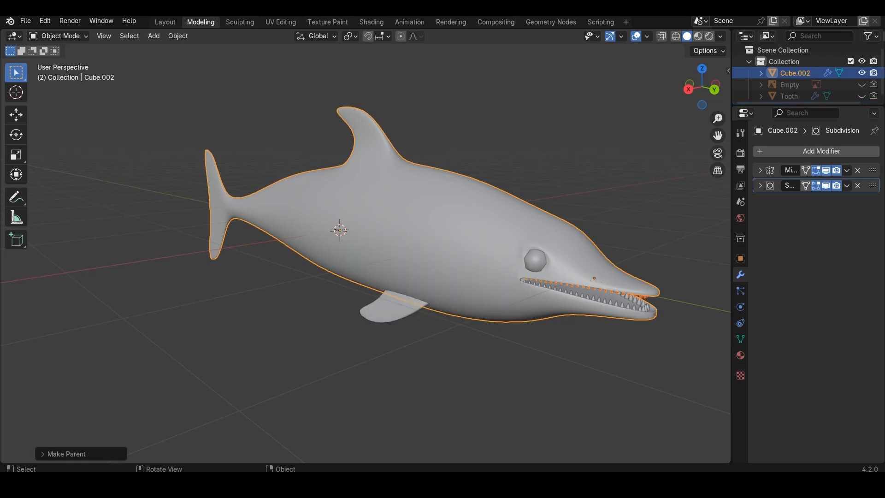
Test-move the dolphin's body to check its parented parts, cancel the move, and inspect the deselected model from the right view and around
{"action": "key", "text": "alt+a"}
{"action": "left_click", "coordinate": [428, 226]}
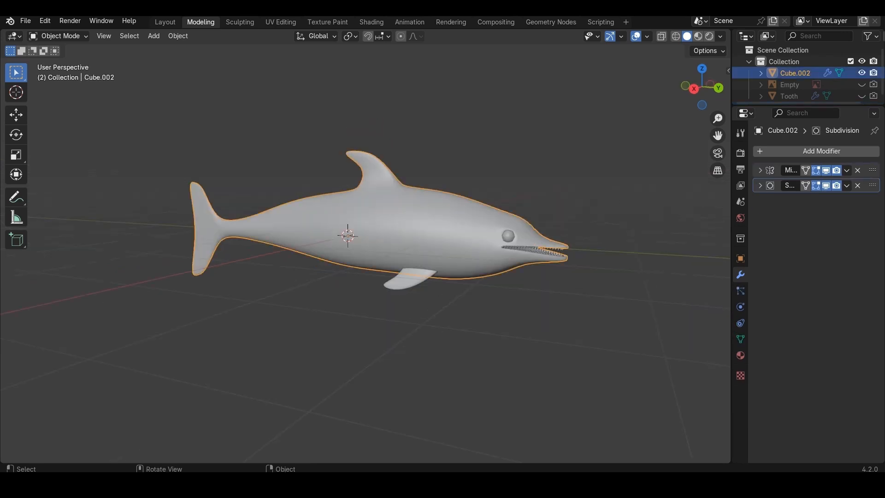
{"action": "key", "text": "g"}
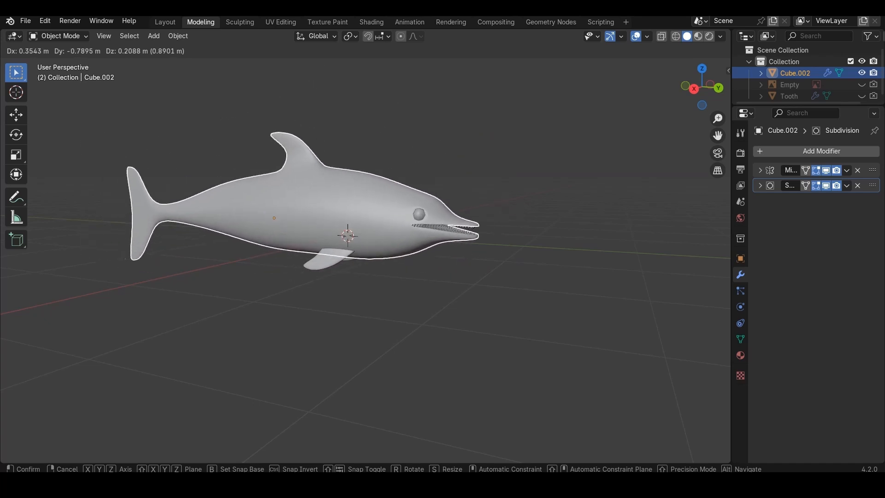
{"action": "key", "text": "Escape"}
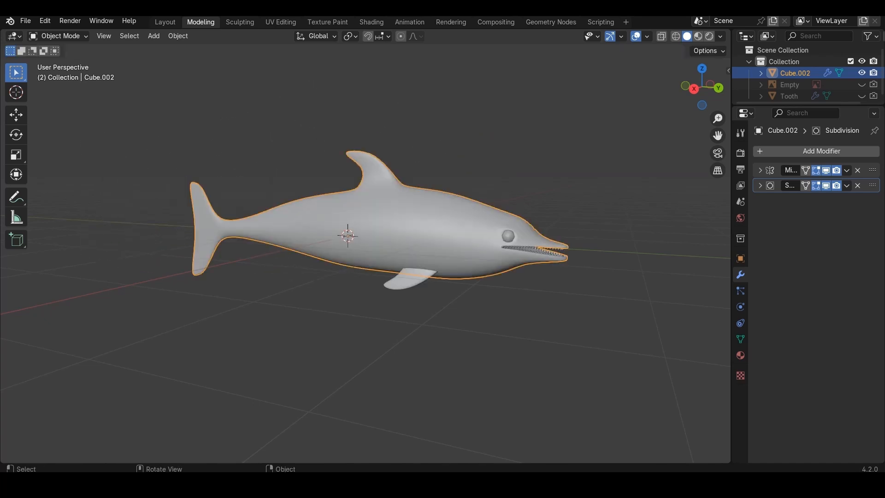
{"action": "key", "text": "KP_3"}
{"action": "key", "text": "alt+a"}
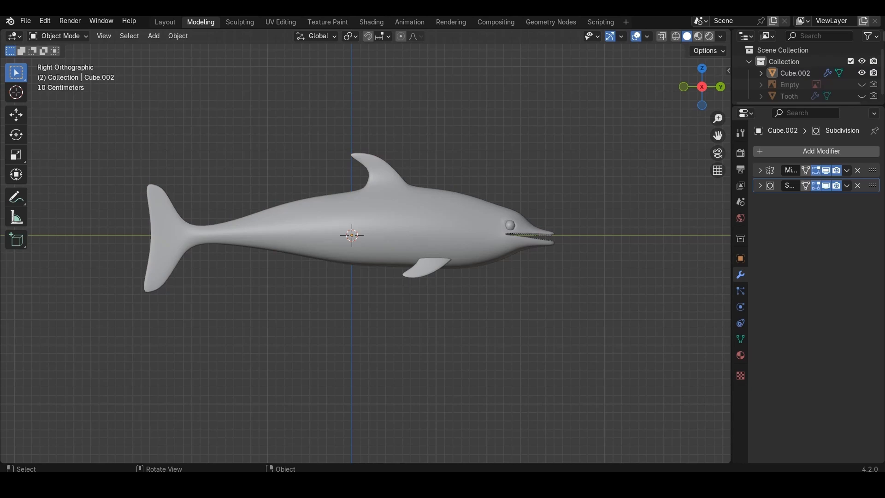
{"action": "middle_click_drag", "start_coordinate": [369, 230], "coordinate": [442, 203]}
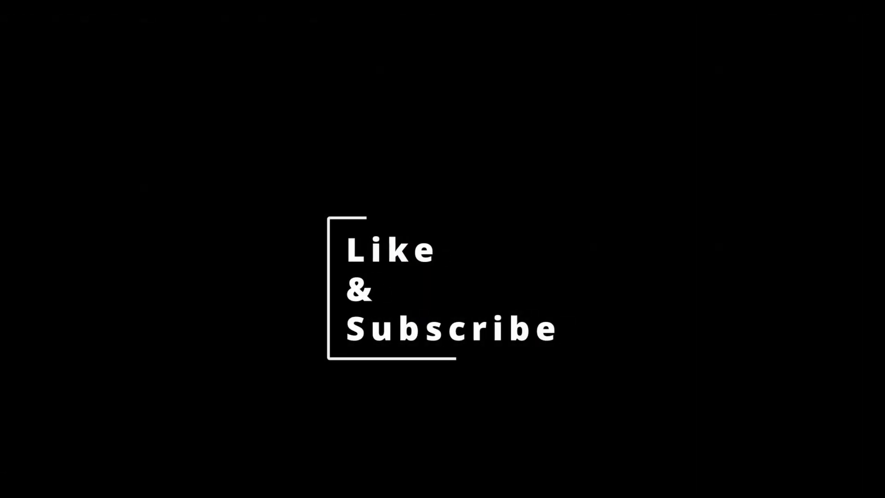